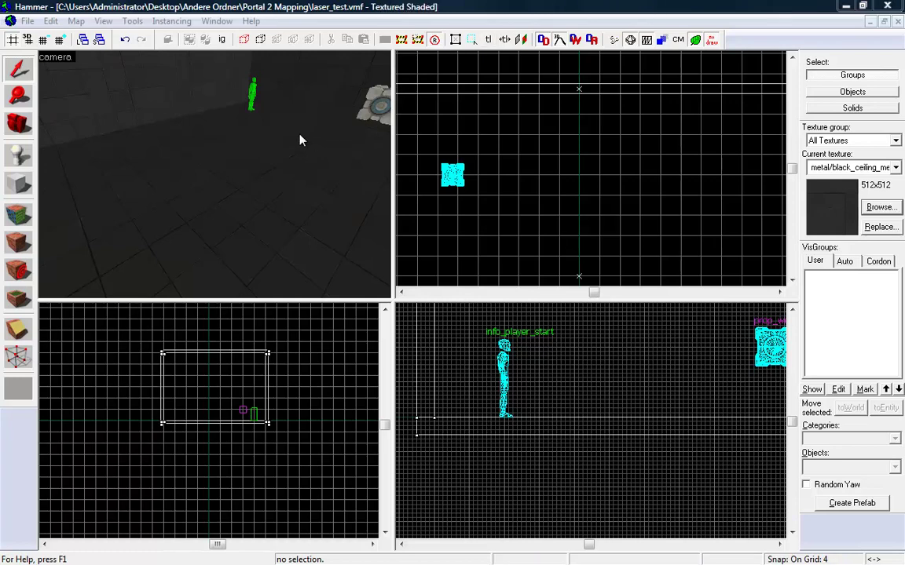
Step: Look around the dark test room in the 3D view, examining the player start, the cube and the far wall
left_click(242, 152)
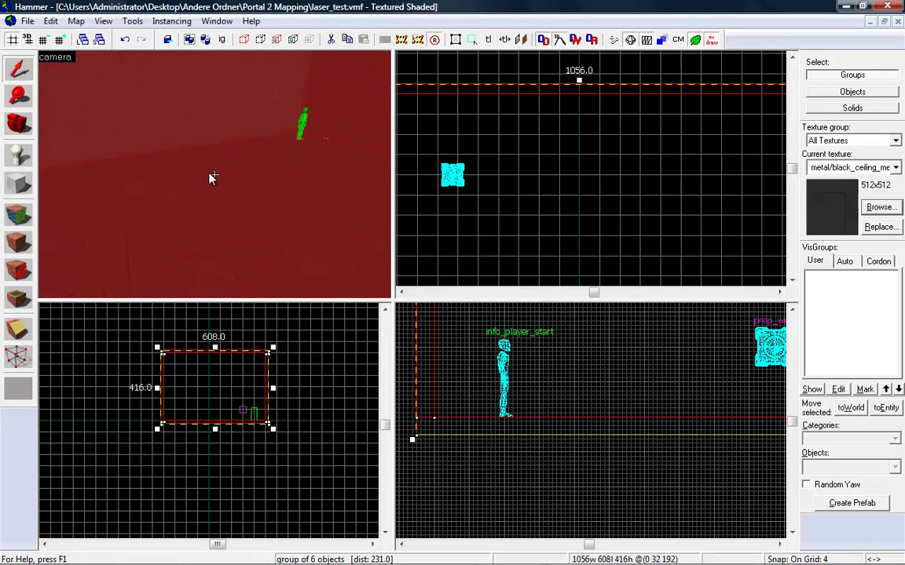
left_click(215, 176)
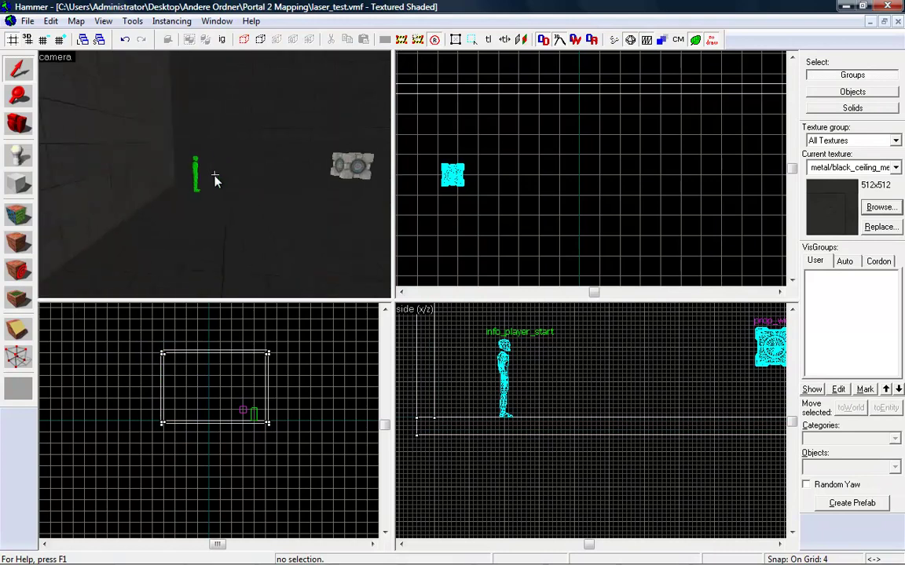
key("Left")
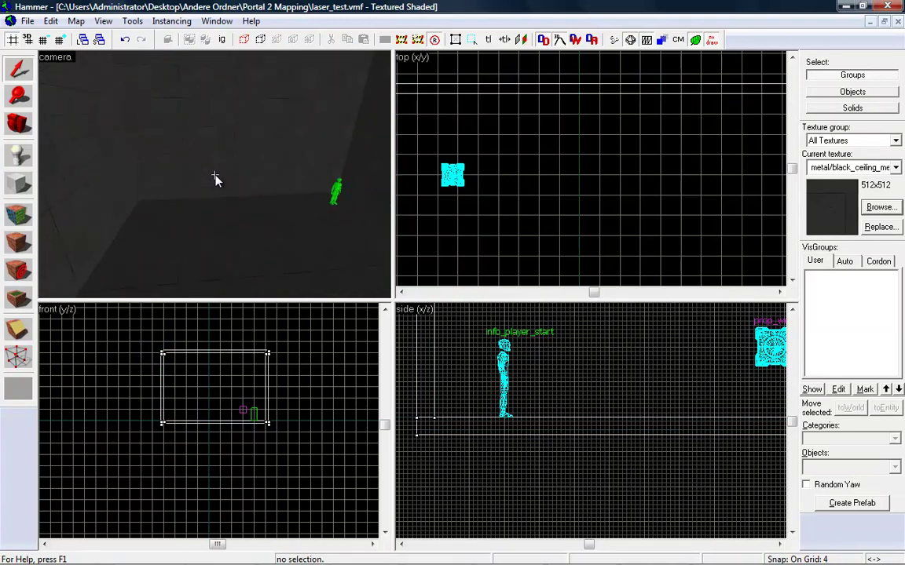
key("Left")
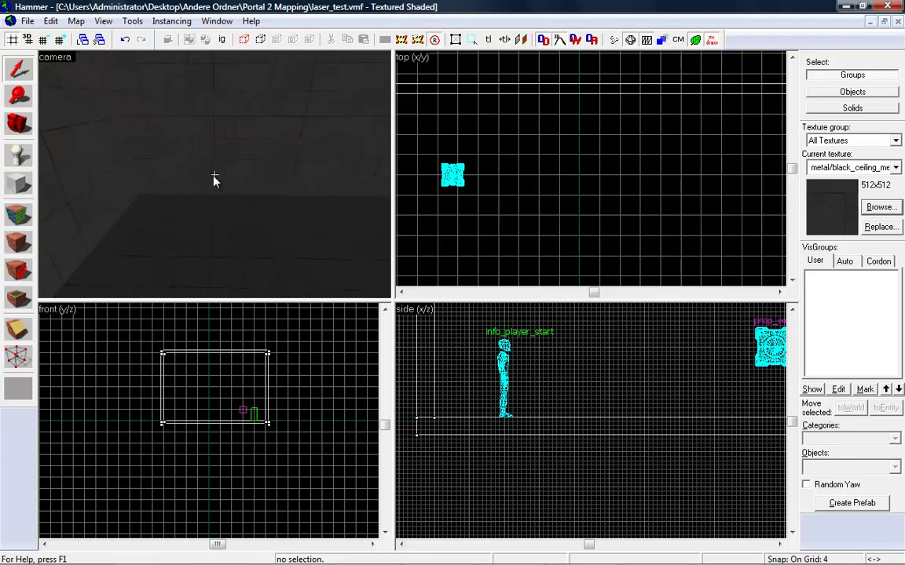
key("Right")
key("Up")
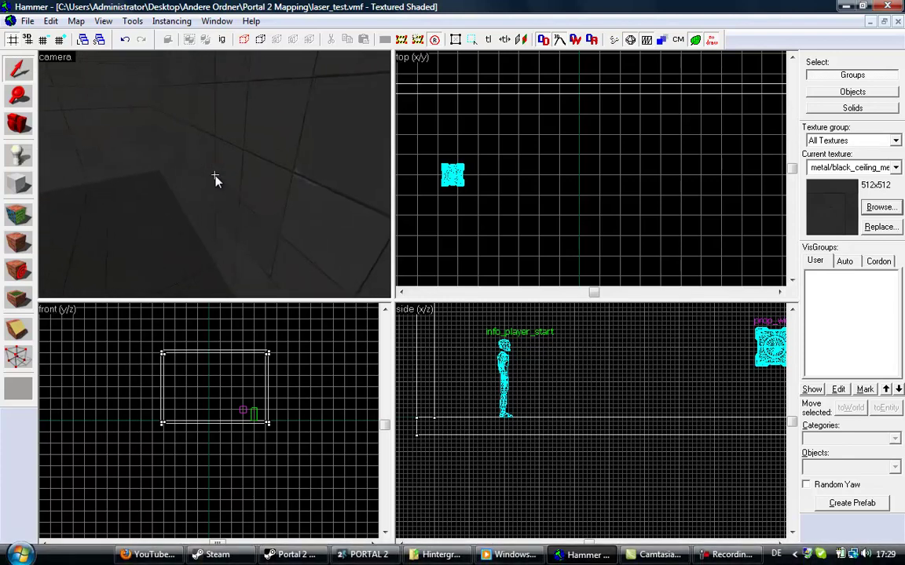
key("Down")
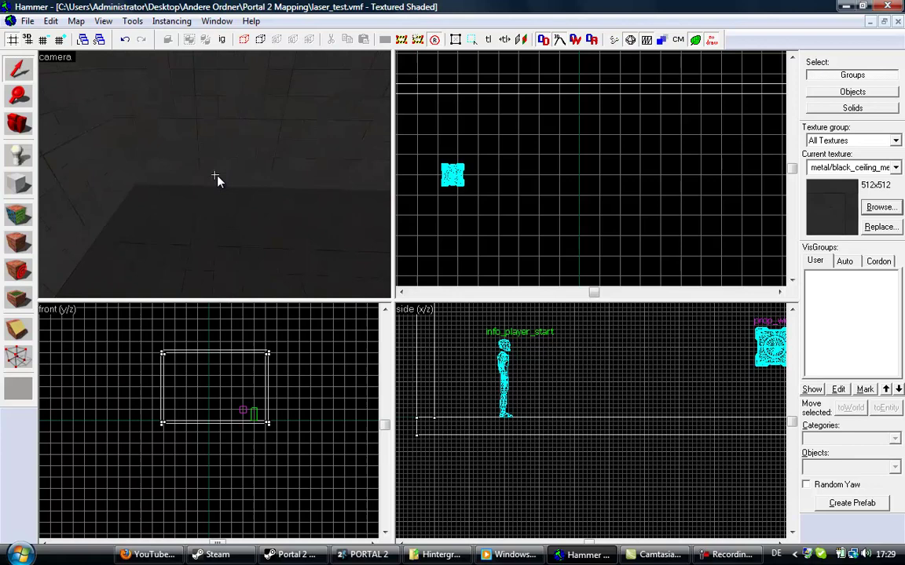
key("s")
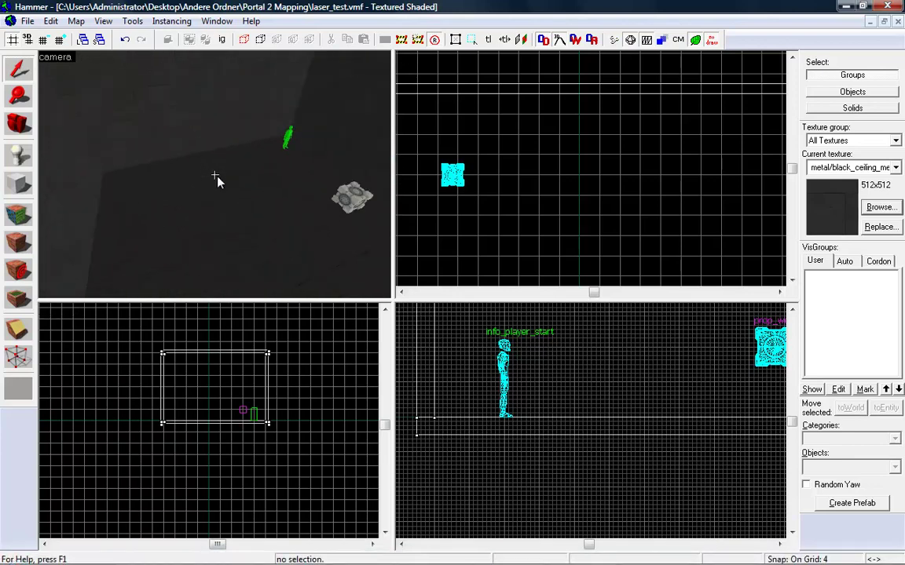
key("Down")
key("Right")
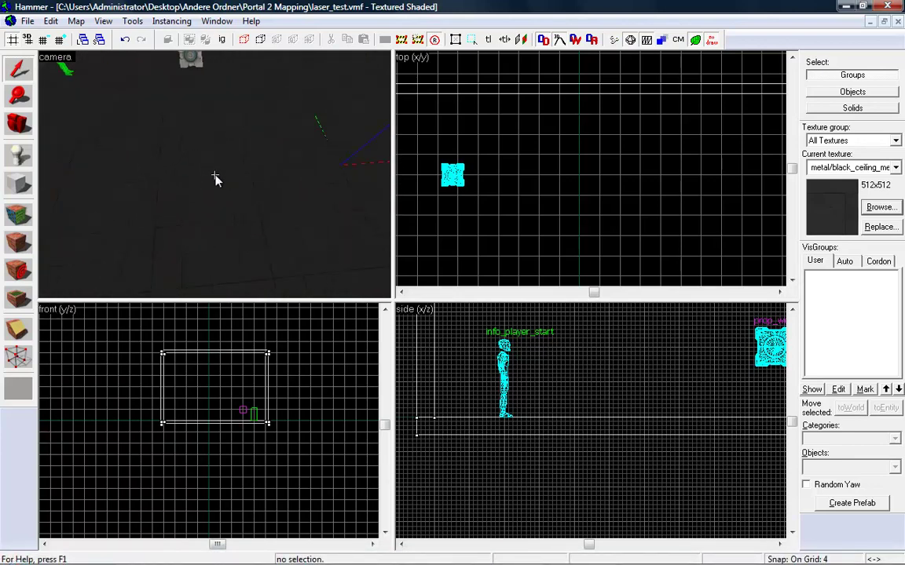
key("w")
key("s")
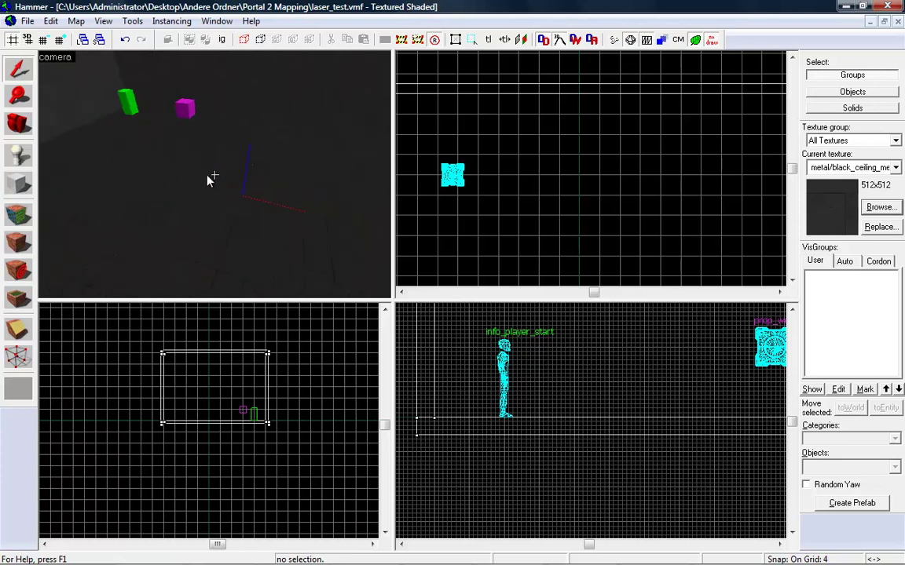
key("d")
key("w")
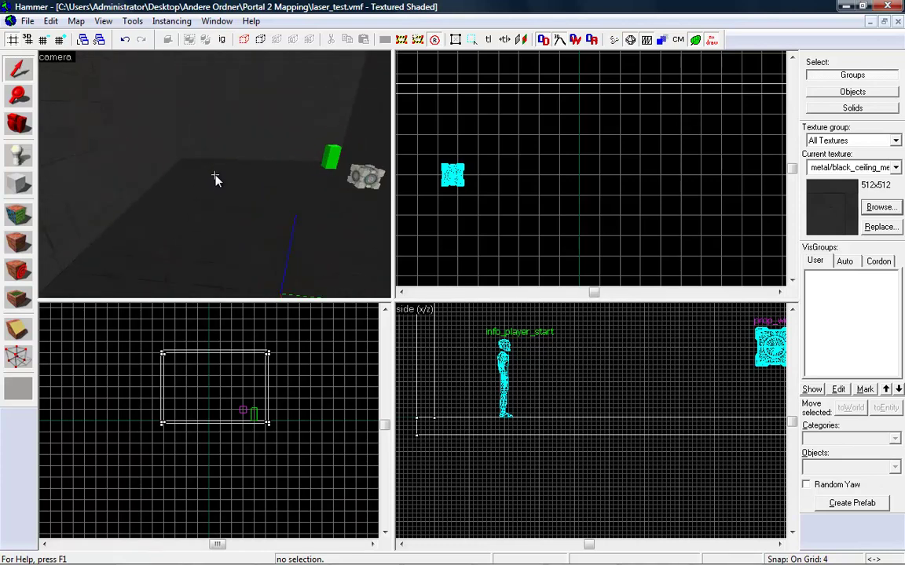
key("w")
key("s")
key("w")
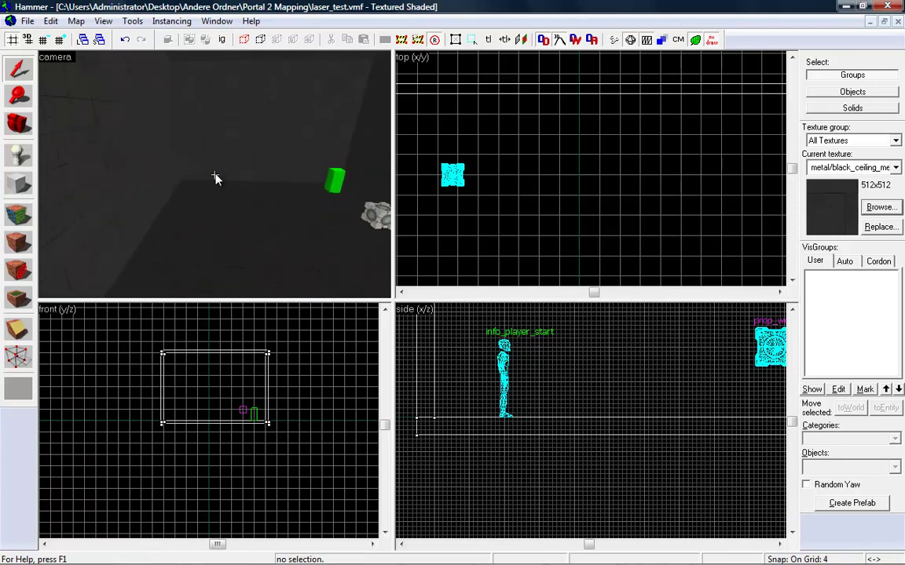
key("Left")
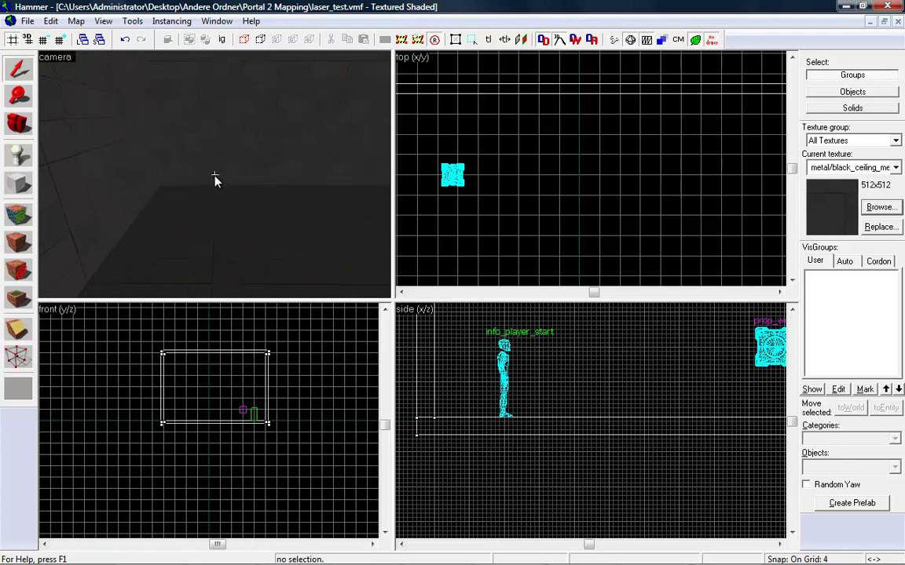
Step: Place a new info_player_start entity on the floor in front of the far wall and open its properties
left_click(19, 157)
left_click(239, 251)
left_click(19, 70)
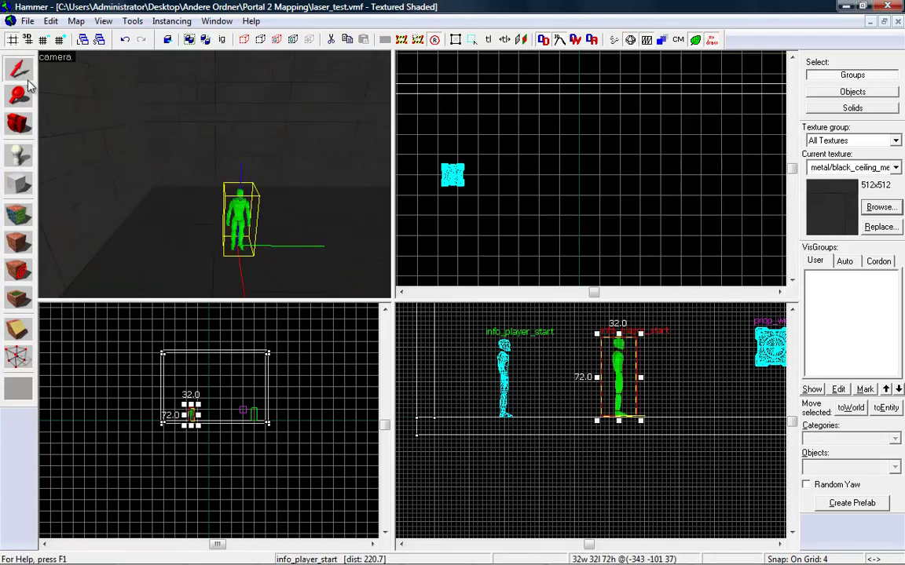
double_click(242, 212)
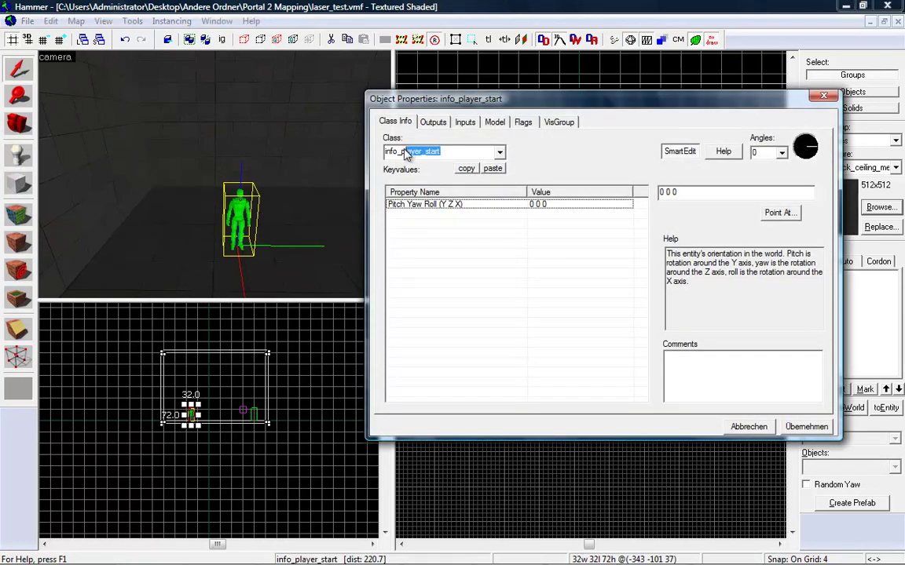
type("e")
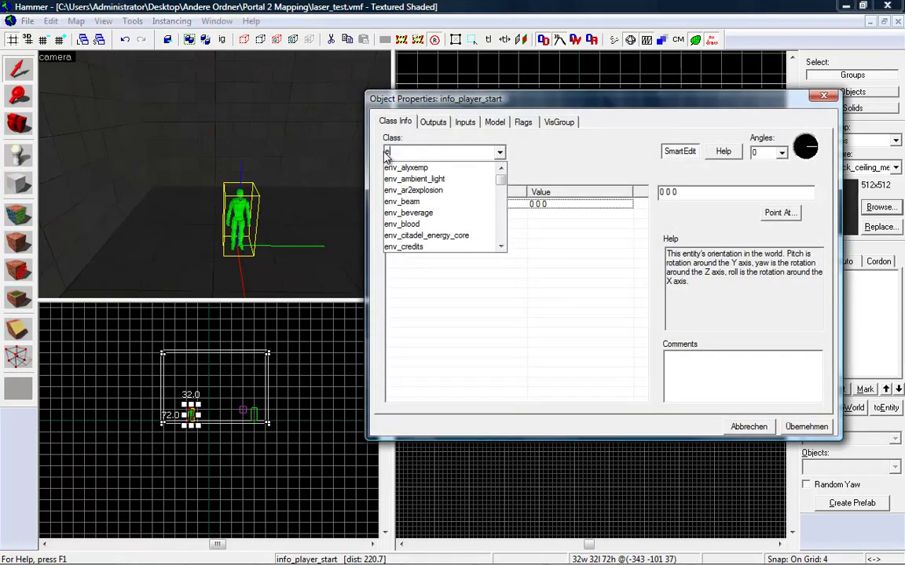
type("nv_laser")
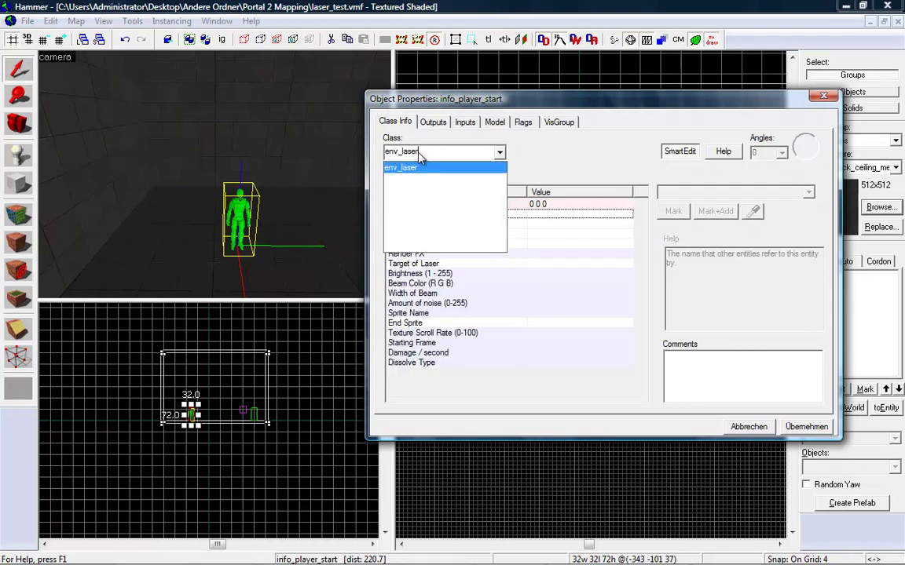
left_click(399, 167)
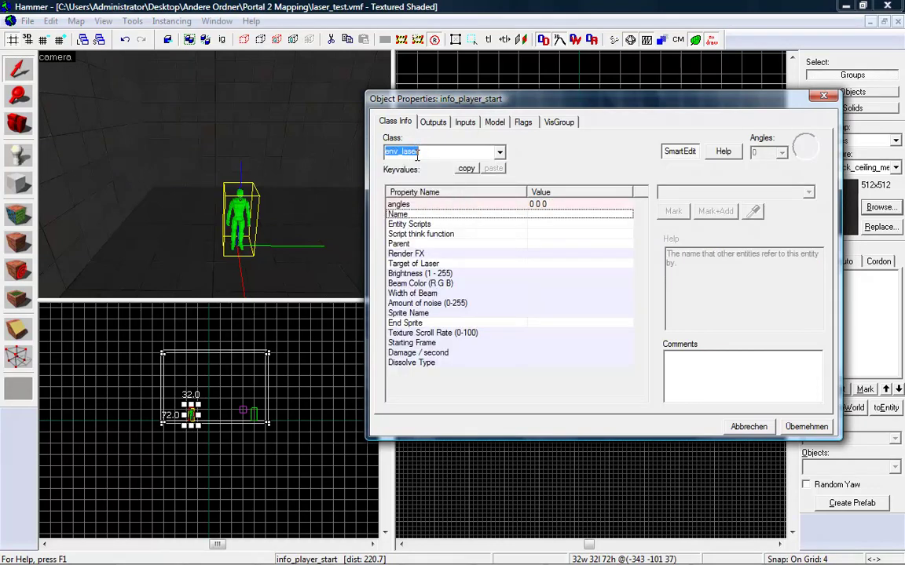
Step: Change the new entity's class to env_portal_laser, apply it and close the properties
type("laser")
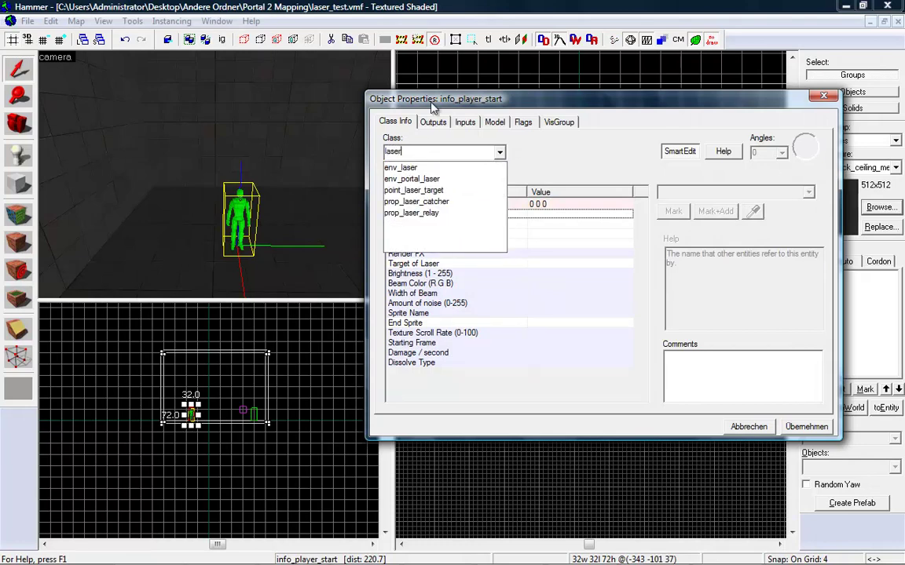
left_click(451, 180)
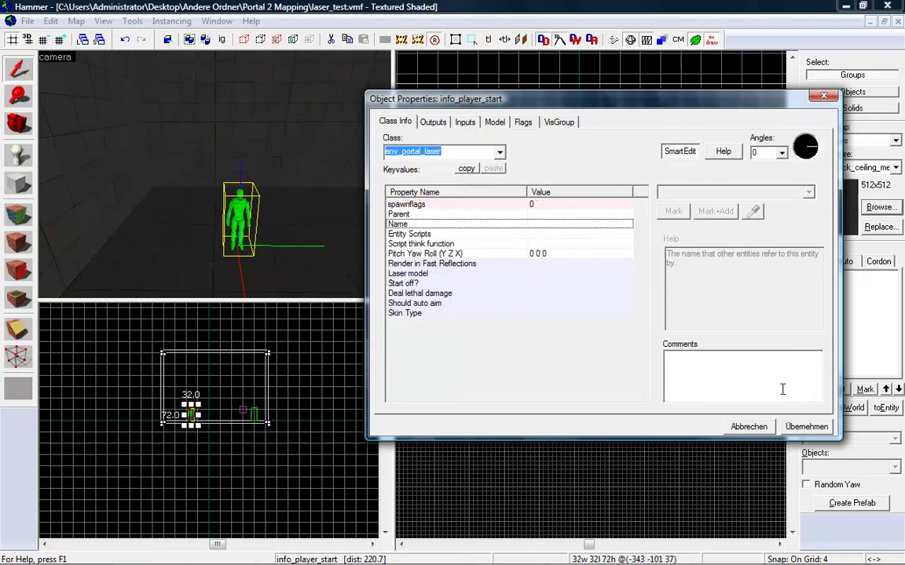
left_click(807, 428)
left_click(828, 97)
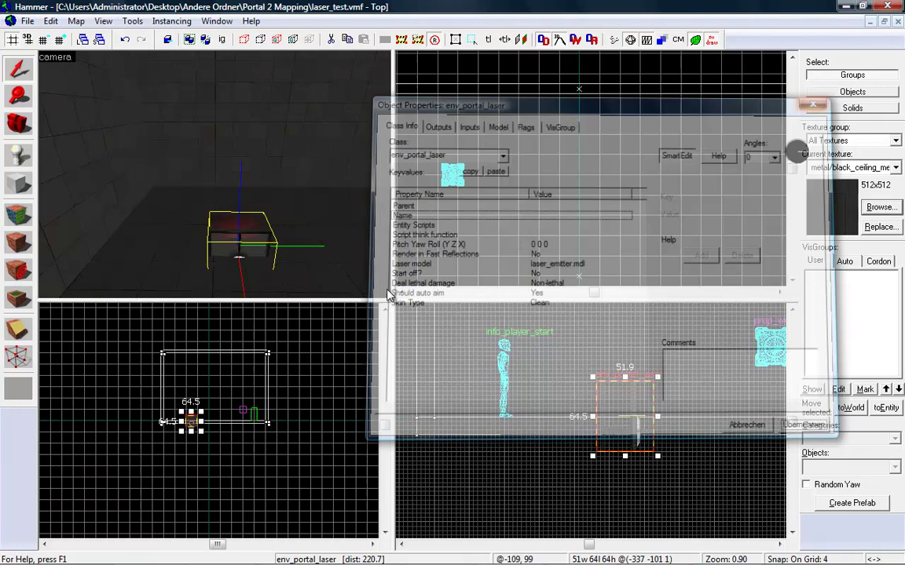
Step: Move the env_portal_laser in the side view so the emitter sits at the end wall, resting at floor level
scroll(630, 433, "up", 1)
left_click_drag(633, 432, 491, 393)
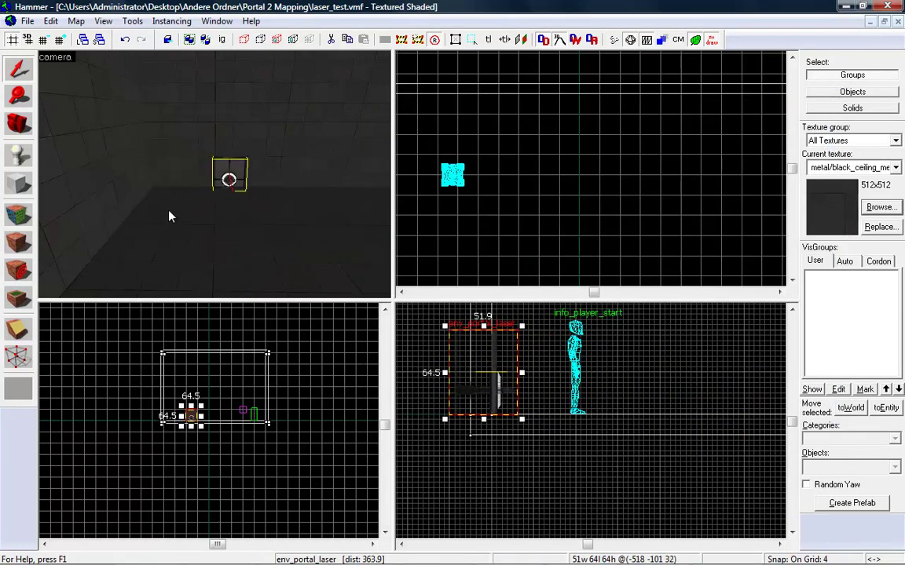
Step: Examine the laser emitter's fit on the wall and its beam direction from several angles in the 3D view
scroll(220, 185, "up", 3)
key("w")
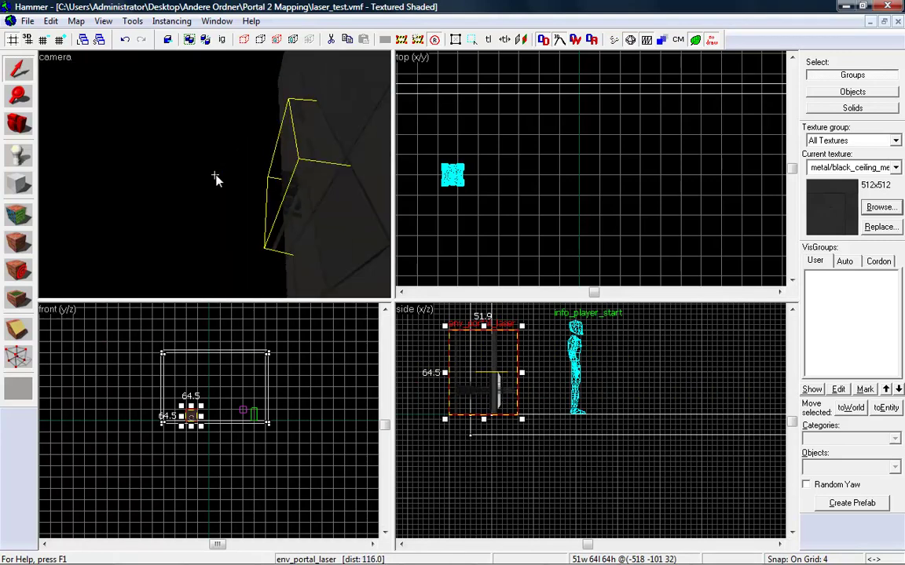
key("s")
key("w")
key("d")
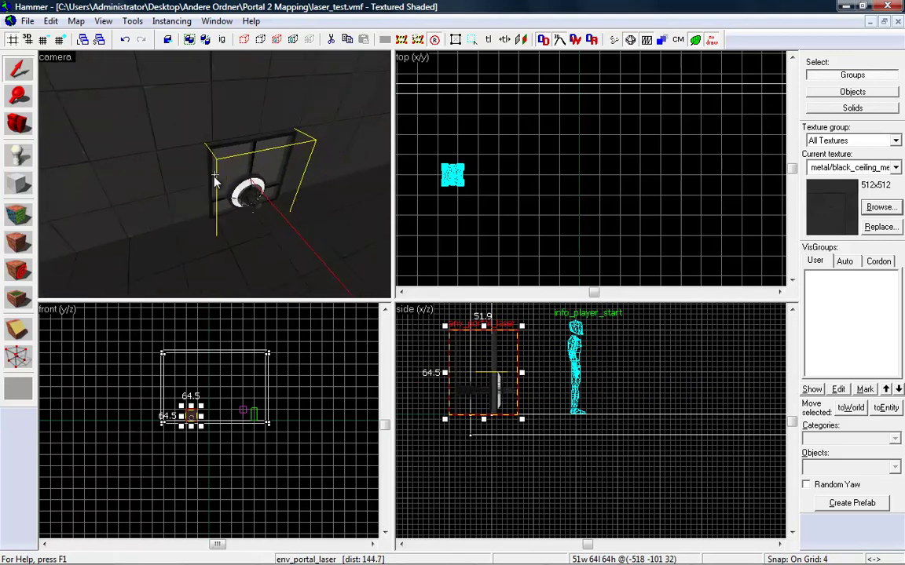
key("s")
key("w")
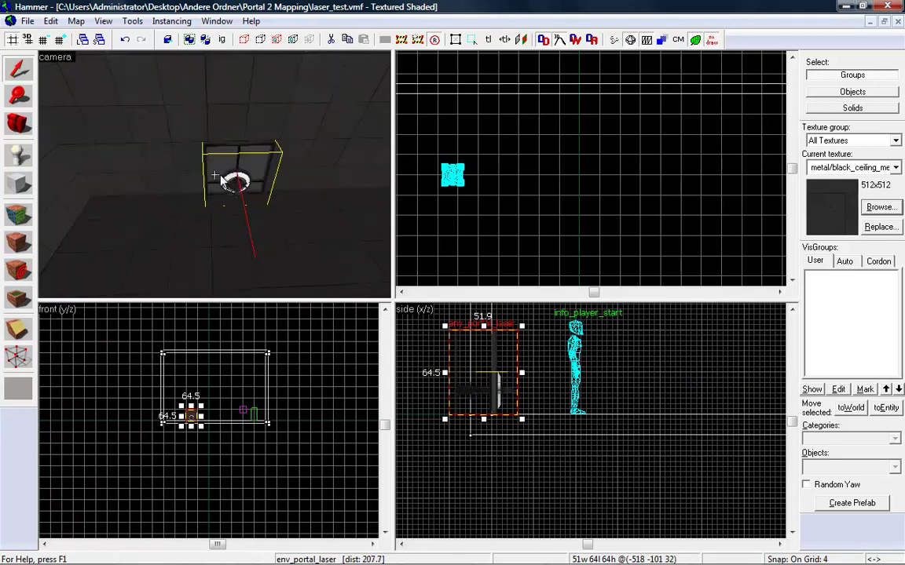
key("d")
key("s")
key("w")
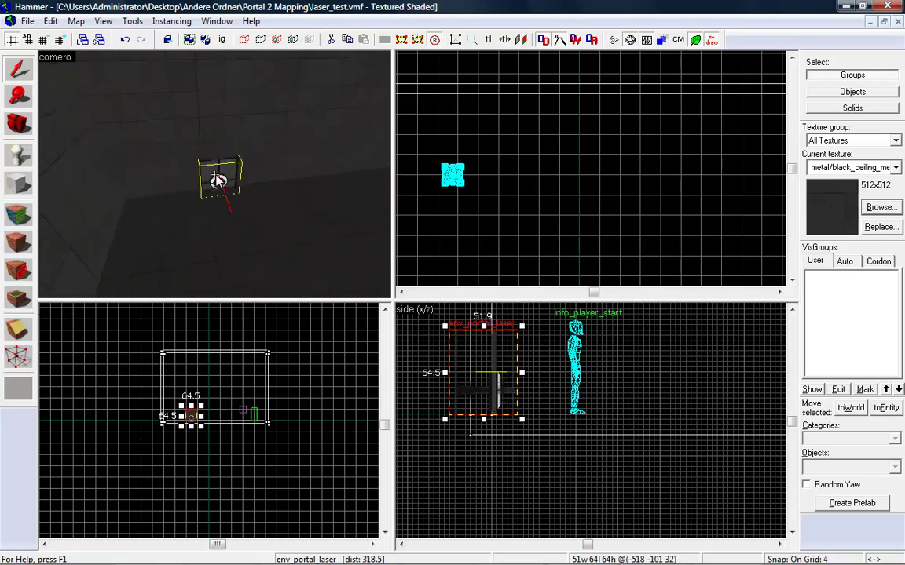
key("w")
key("Down")
key("Down")
key("Down")
key("Down")
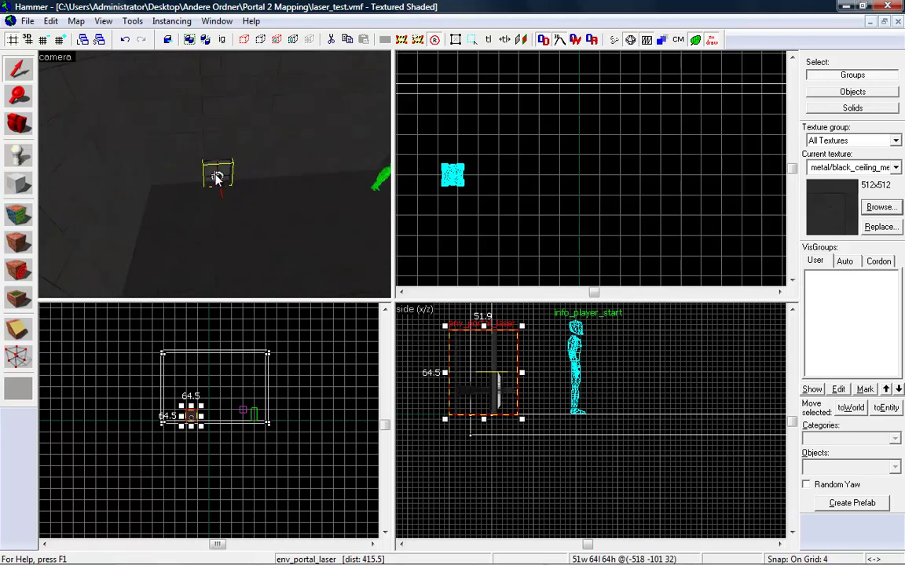
key("d")
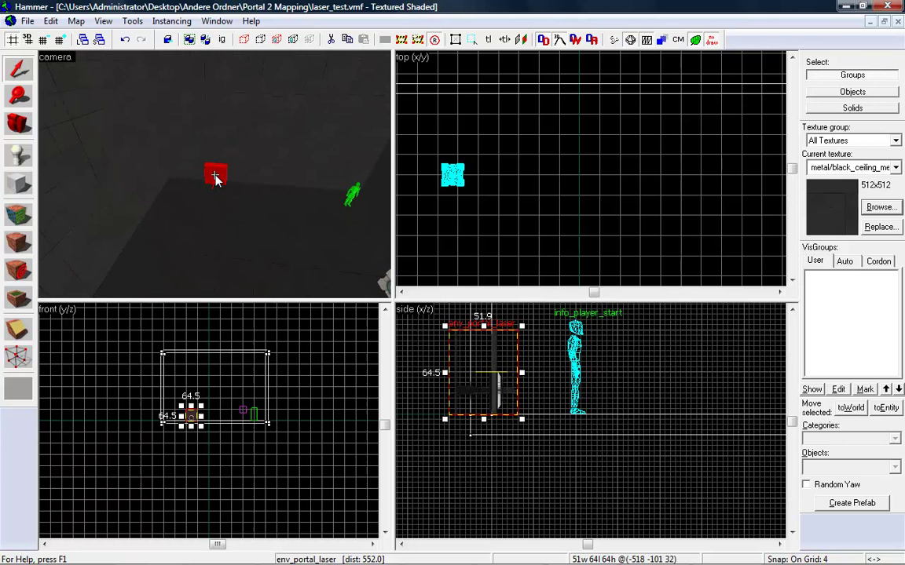
key("w")
key("a")
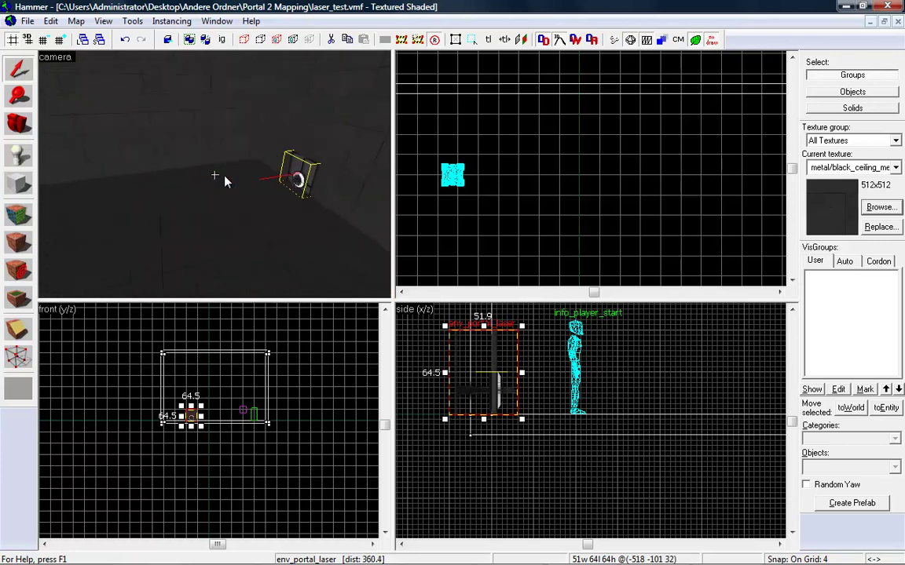
key("w")
key("s")
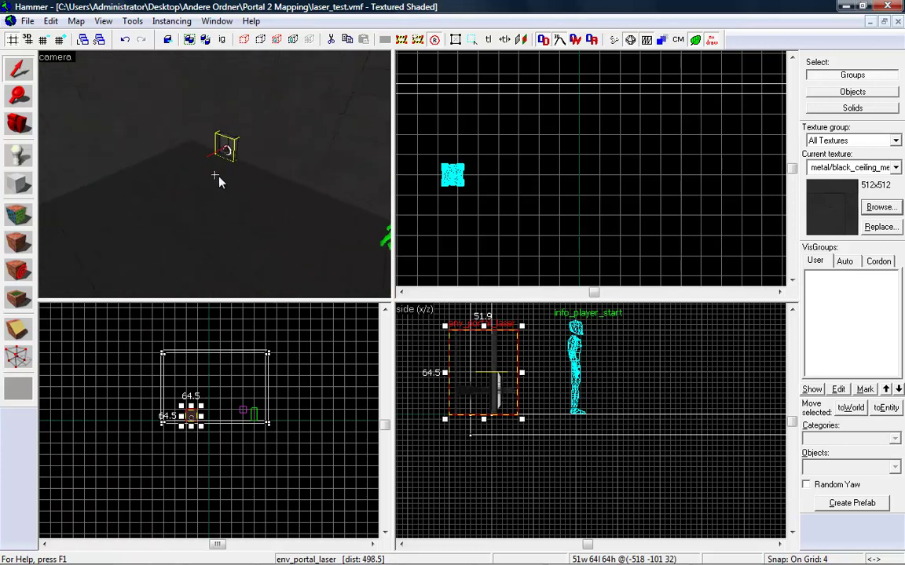
key("z")
Step: Place another info_player_start entity on the open floor in front of the laser emitter
left_click(17, 155)
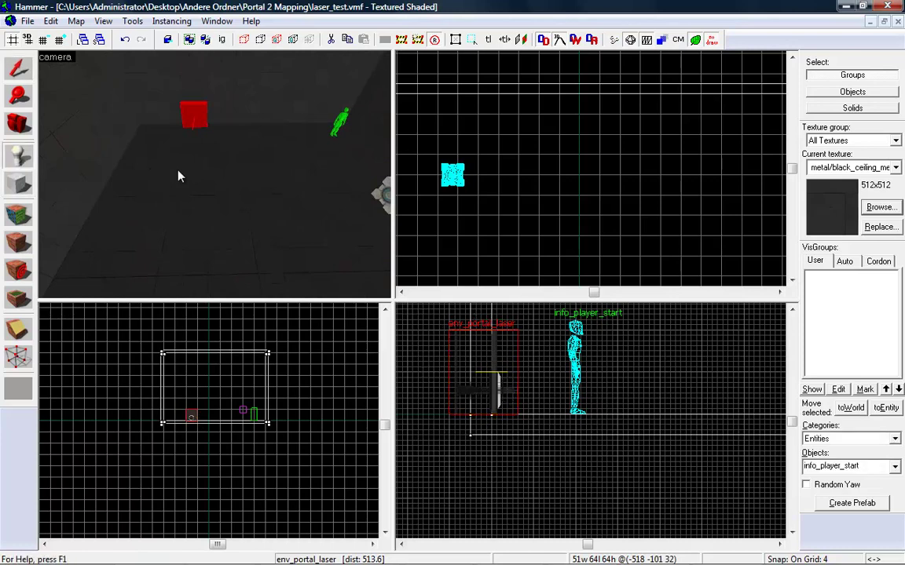
left_click(226, 190)
left_click(18, 70)
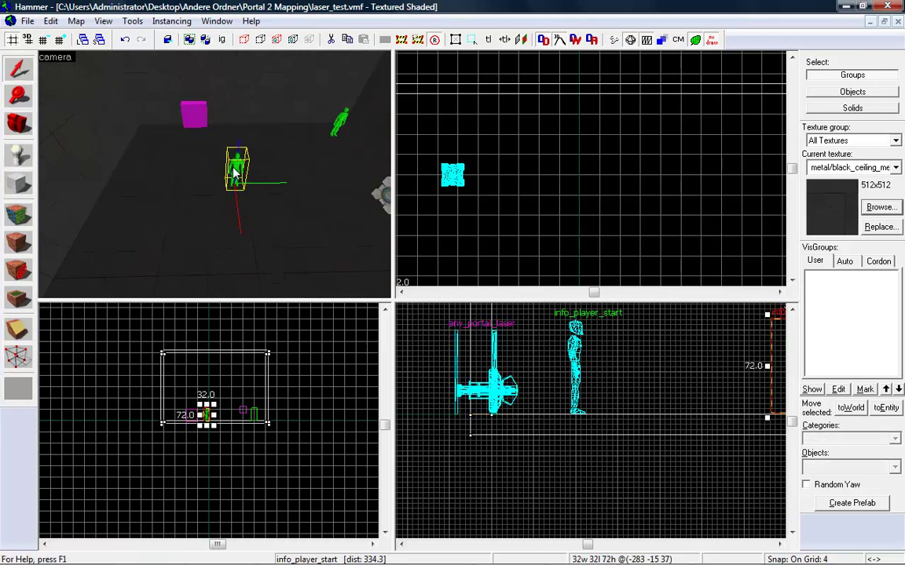
Step: Change the newly placed entity's class to prop_laser_catcher and apply it
double_click(234, 167)
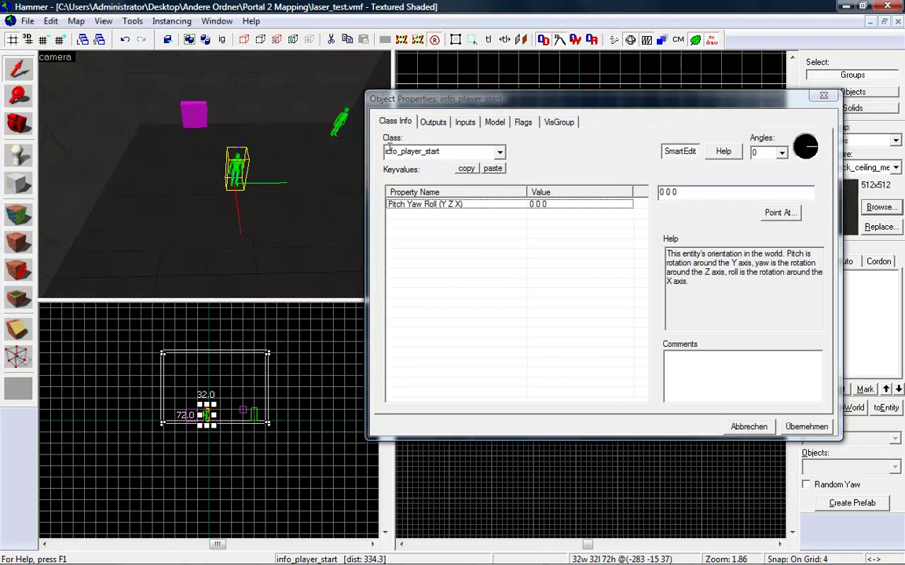
left_click_drag(476, 151, 388, 150)
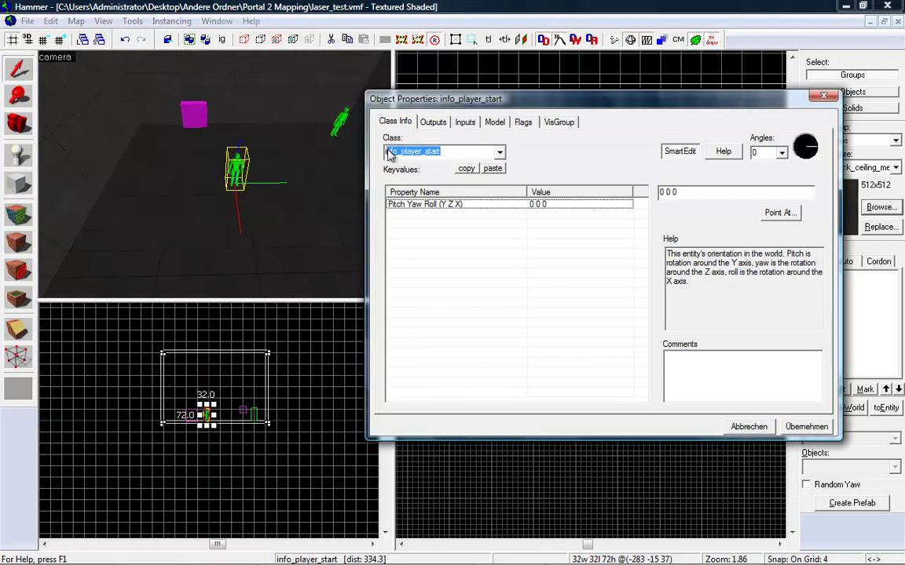
type("laser")
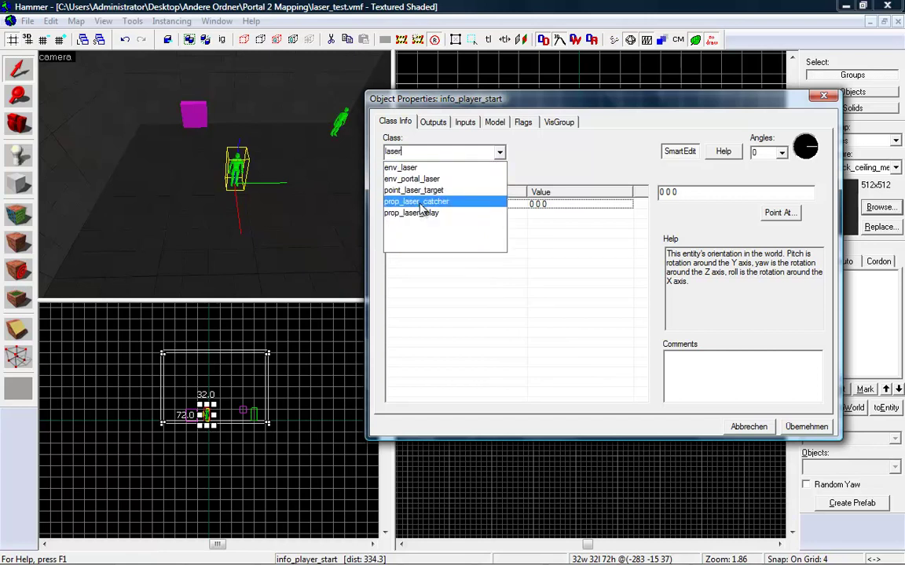
left_click(422, 202)
left_click(805, 426)
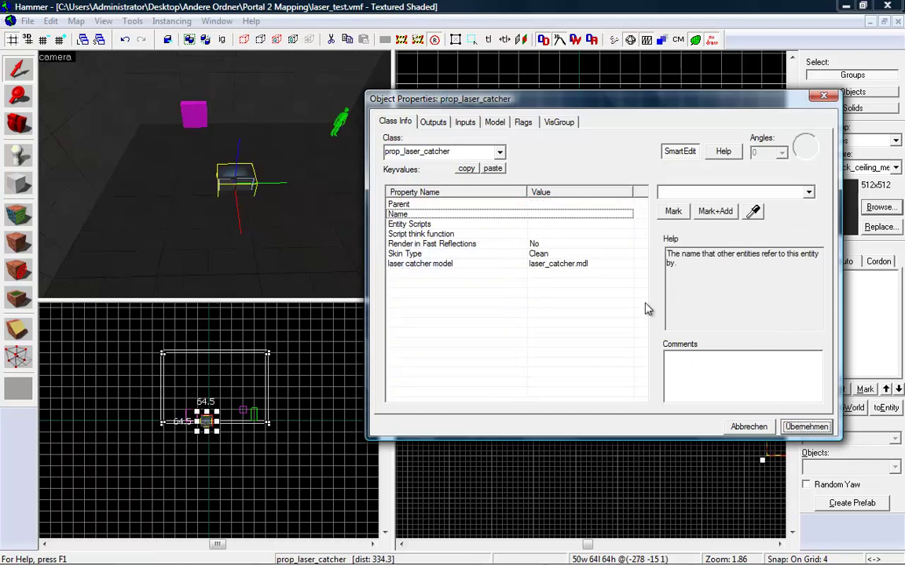
Step: Name the laser catcher catcher_01 and apply it
left_click(706, 191)
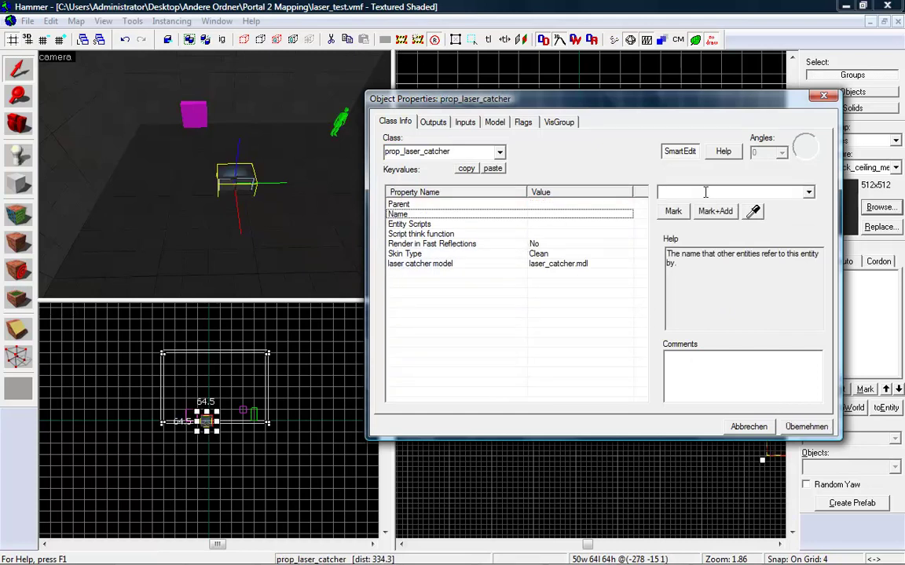
type("catcher_01")
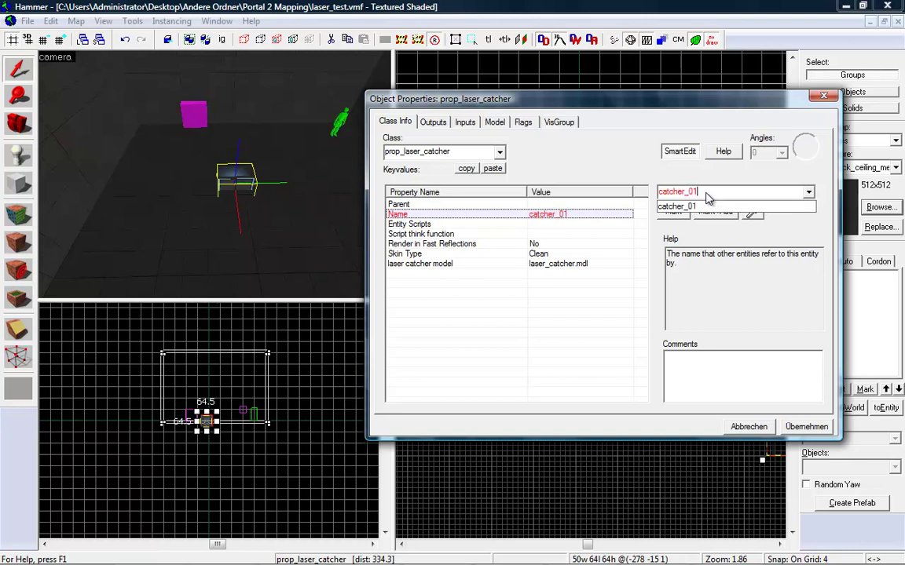
key("Down")
key("Return")
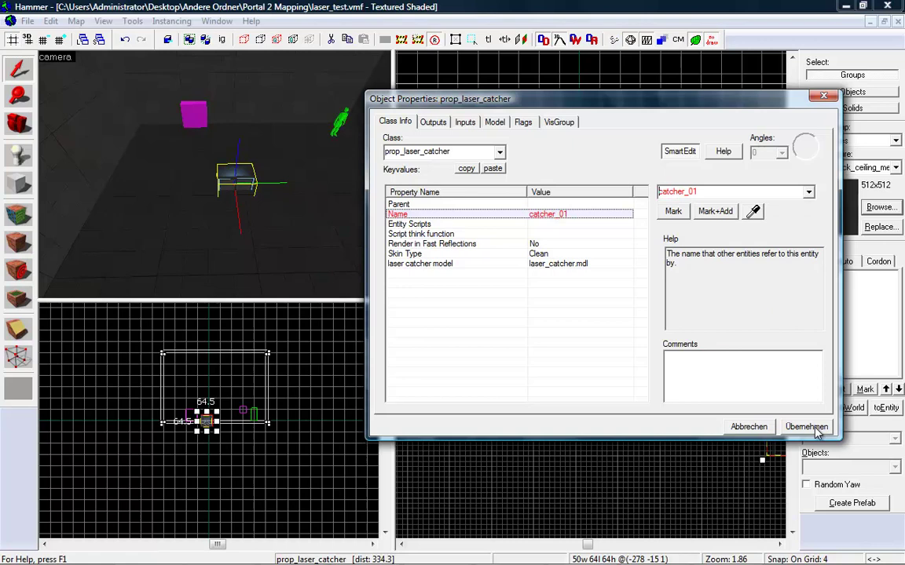
left_click(817, 427)
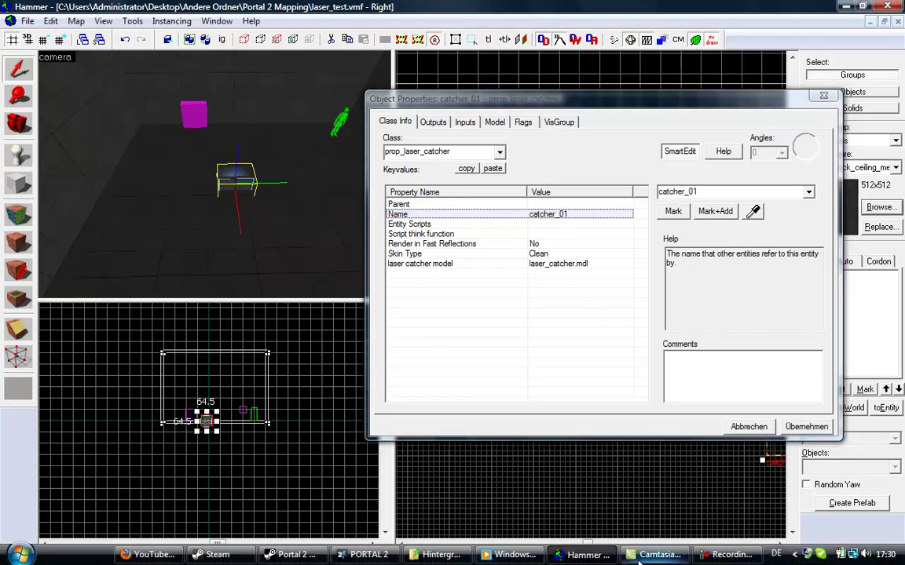
Step: Switch to Windows Media Player, start playing Minecraft - GST Calm 2, and return to Hammer
left_click(511, 555)
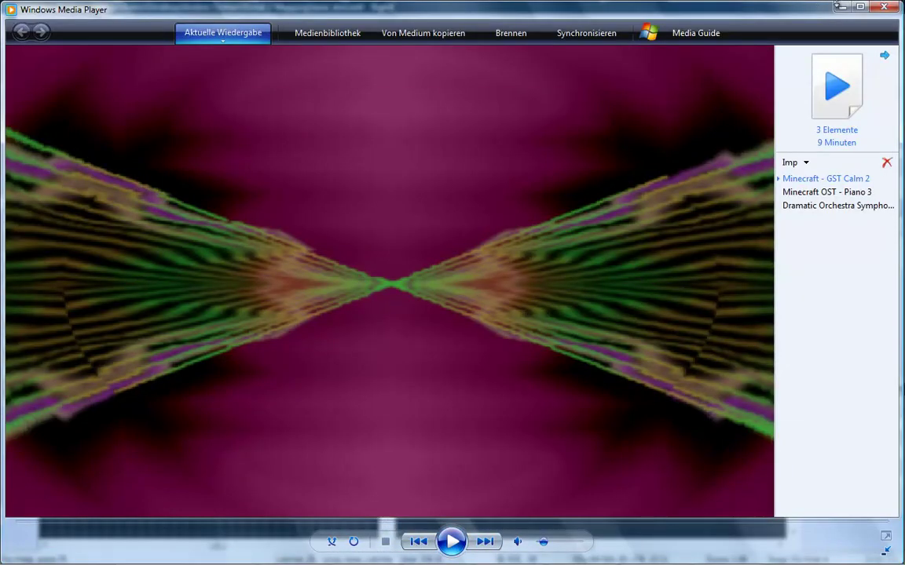
left_click(448, 545)
left_click(450, 543)
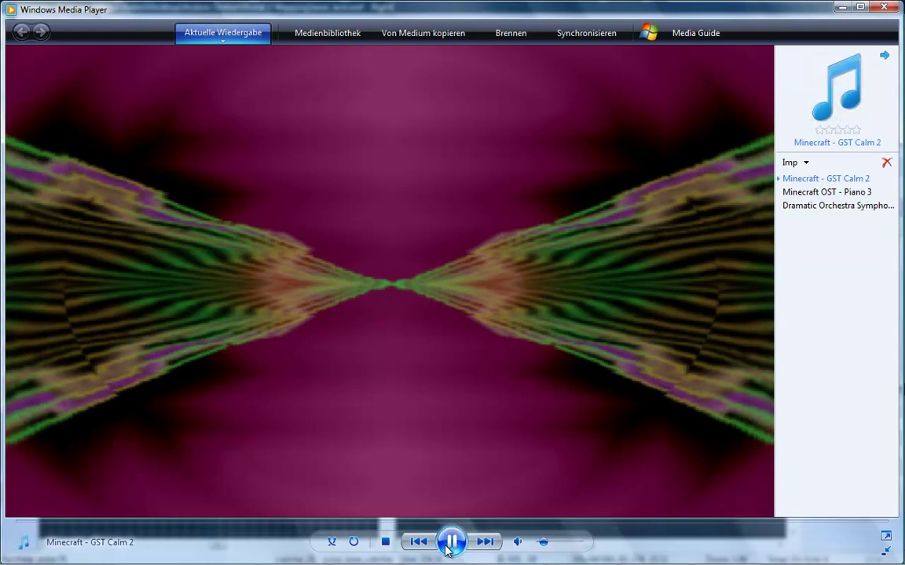
left_click(842, 8)
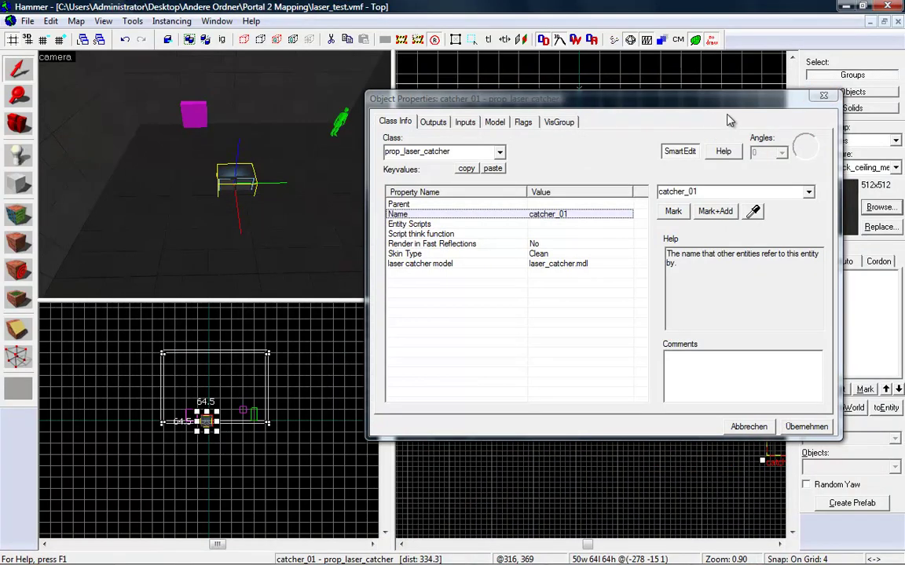
Step: Close the catcher's properties and move it in the side view to the end wall, resting at floor level
left_click(824, 95)
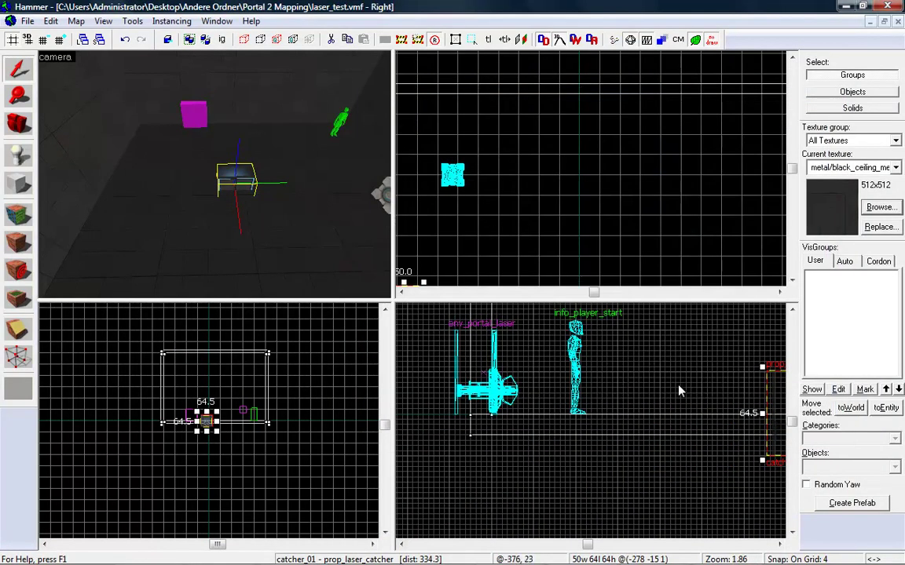
scroll(669, 406, "down", 1)
mouse_move(753, 418)
left_mouse_down("shift")
mouse_move(666, 426)
mouse_move(542, 371)
mouse_move(503, 382)
left_mouse_up("shift")
key("Left")
Step: Move the laser catcher in the top view along the end wall, well apart from the laser emitter
scroll(507, 194, "down", 3)
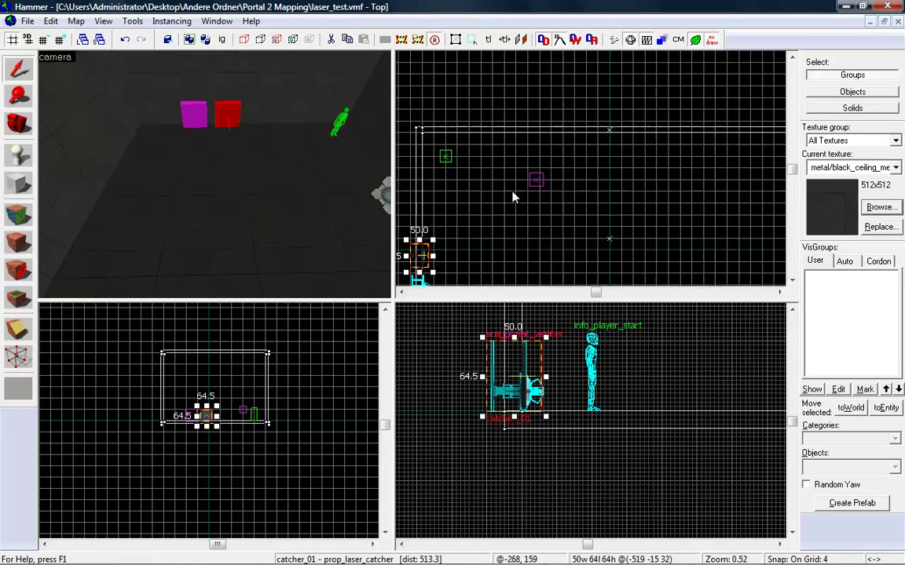
key("Left")
key("Down")
scroll(538, 178, "up", 5)
mouse_move(529, 214)
left_mouse_down("shift")
mouse_move(535, 92)
mouse_move(527, 97)
left_mouse_up("shift")
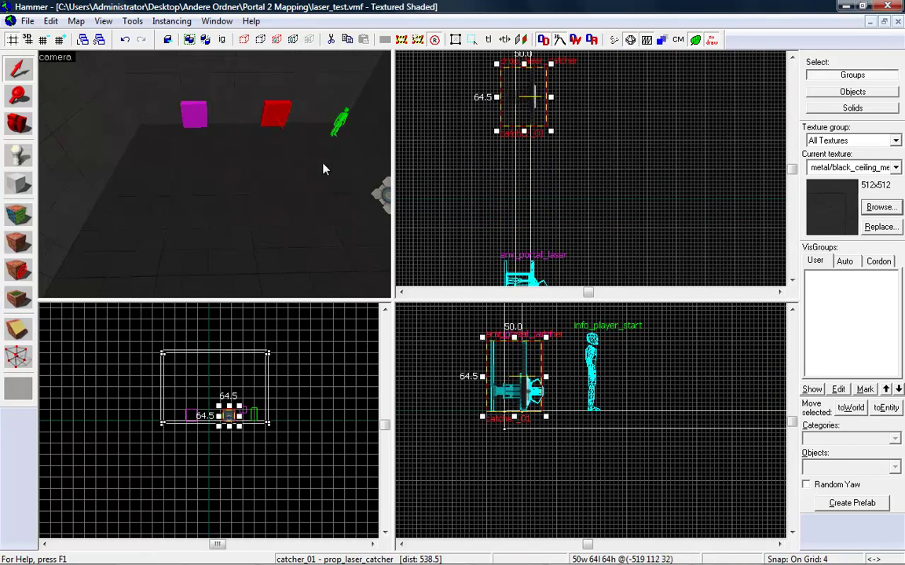
Step: Place an info_player_start entity on the open floor in front of the emitter and catcher and change its class to prop_laser_relay
left_click(17, 153)
left_click(231, 185)
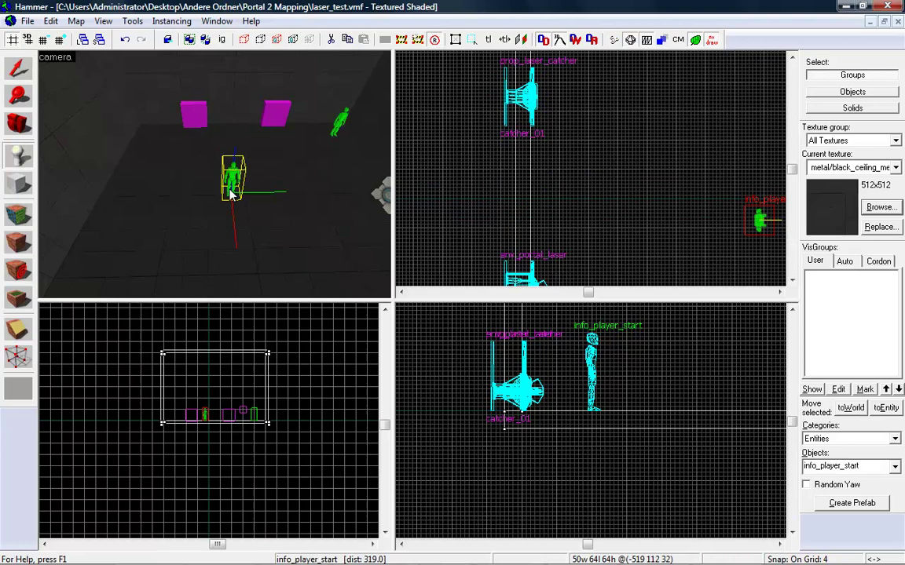
key("shift+s")
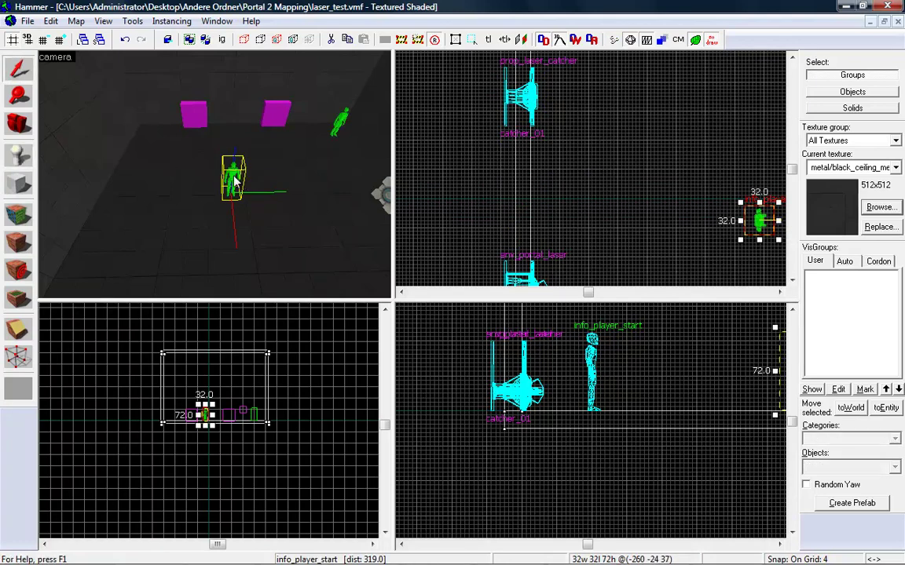
double_click(234, 181)
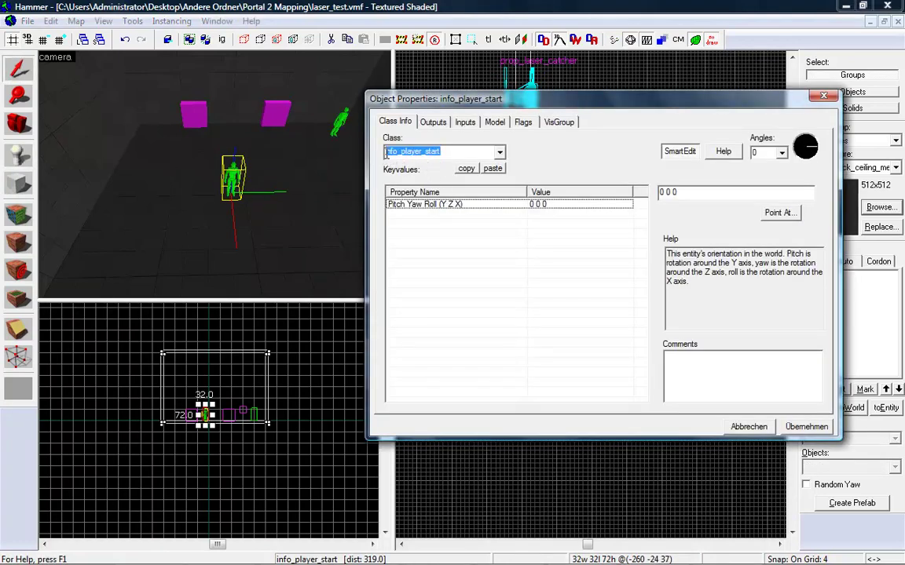
type("laser")
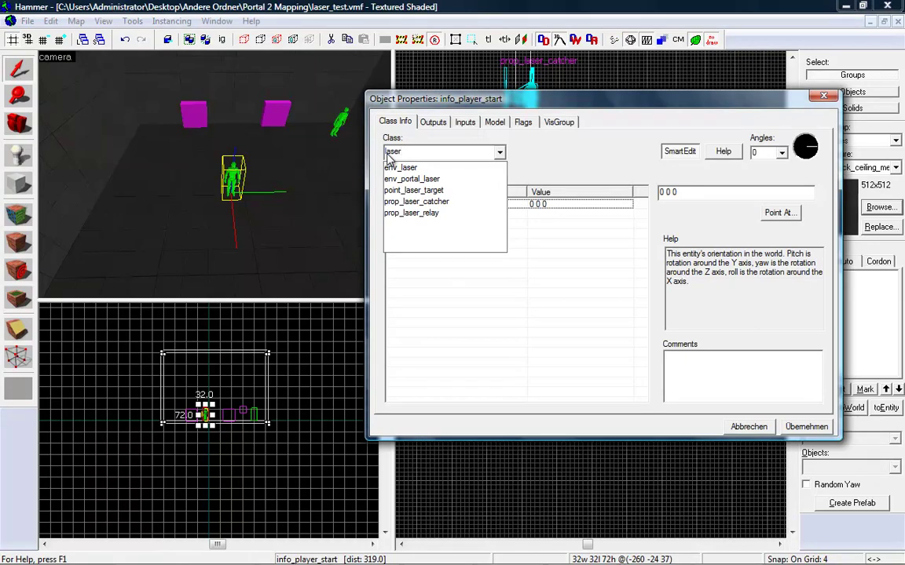
left_click(411, 213)
left_click(802, 429)
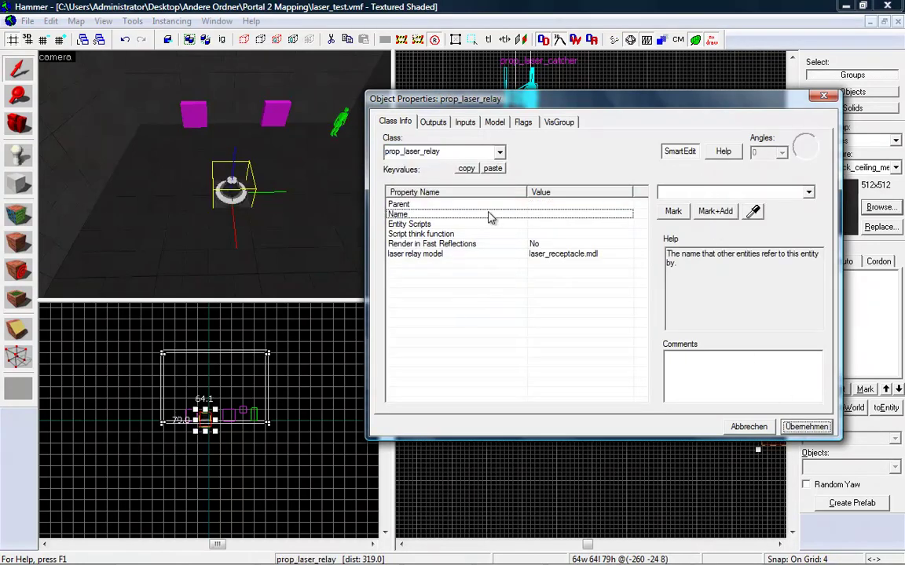
Step: Name the laser relay relay_01, apply it, and close its properties
left_click(663, 193)
type("relay_01")
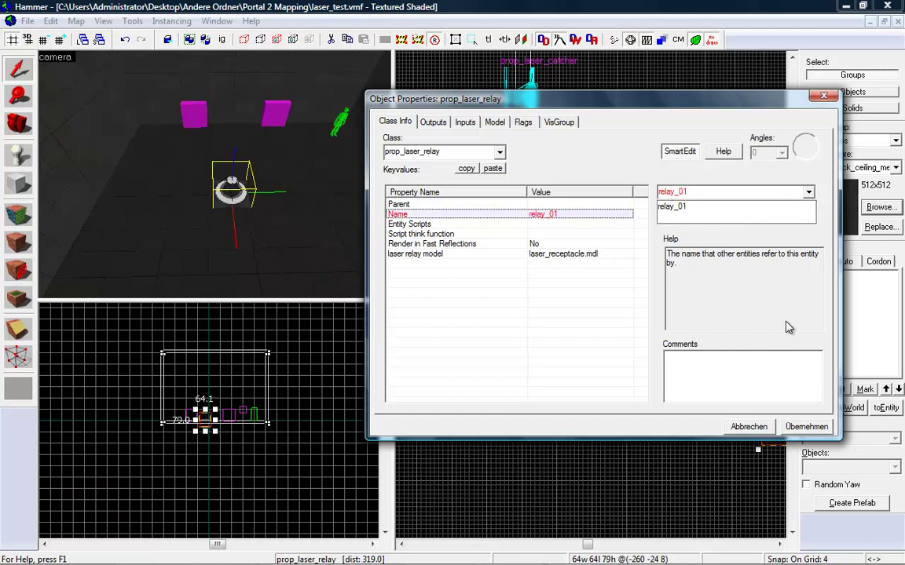
left_click(803, 430)
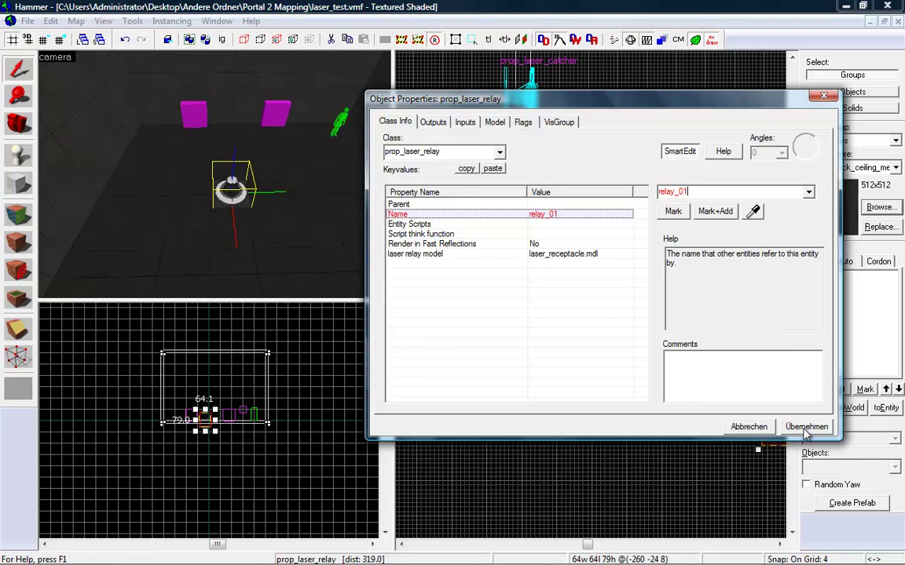
left_click(826, 426)
left_click(241, 174)
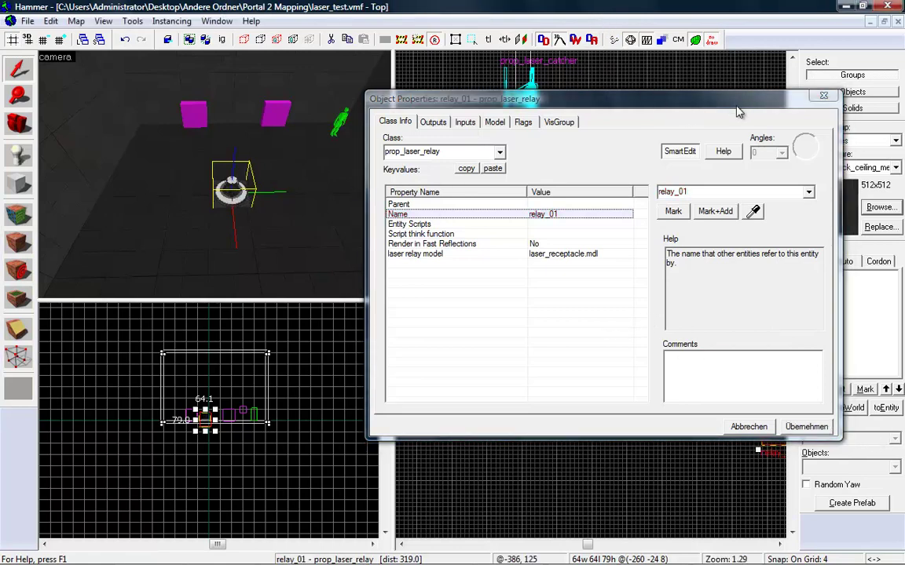
left_click(823, 96)
Step: Examine the laser relay's placement relative to the emitter, catcher and cube from several angles in the 3D view
key("z")
key("w")
key("a")
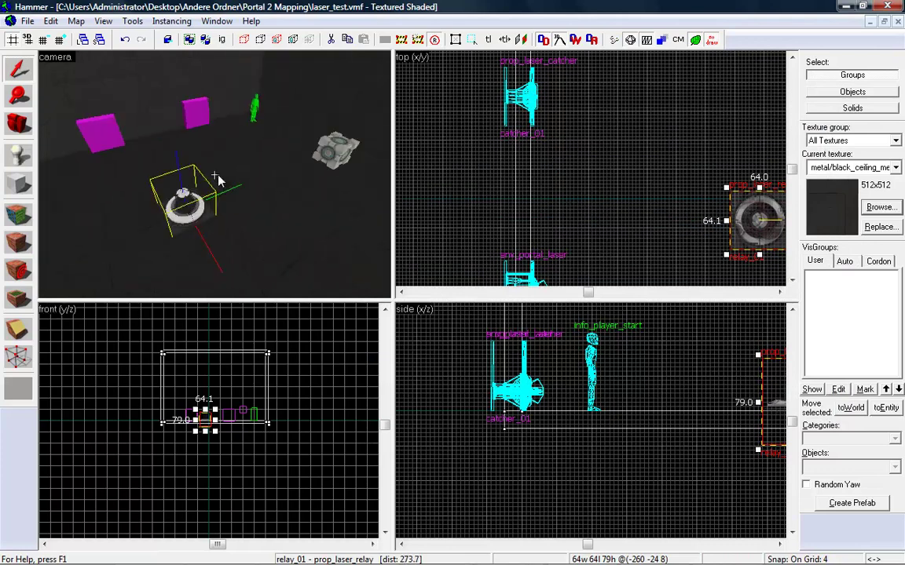
key("d")
key("w")
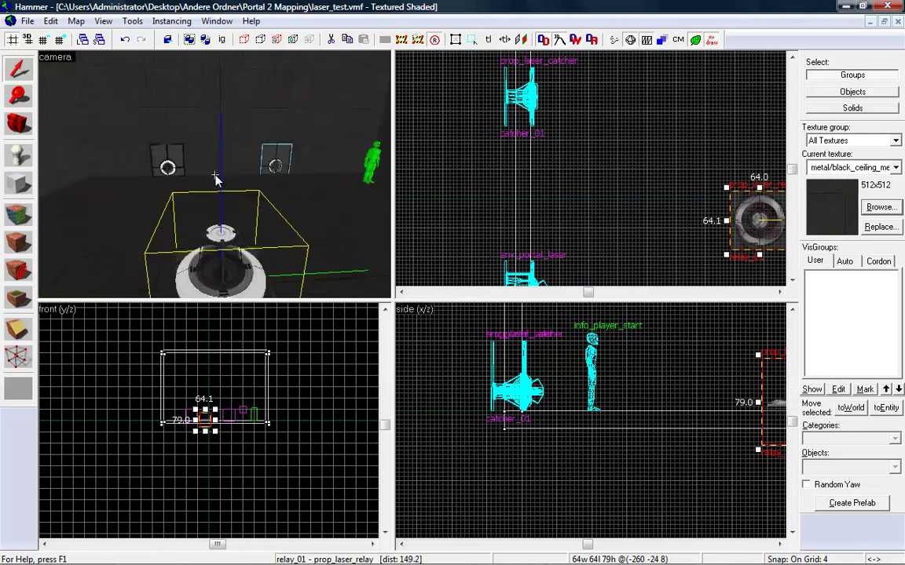
key("w")
key("s")
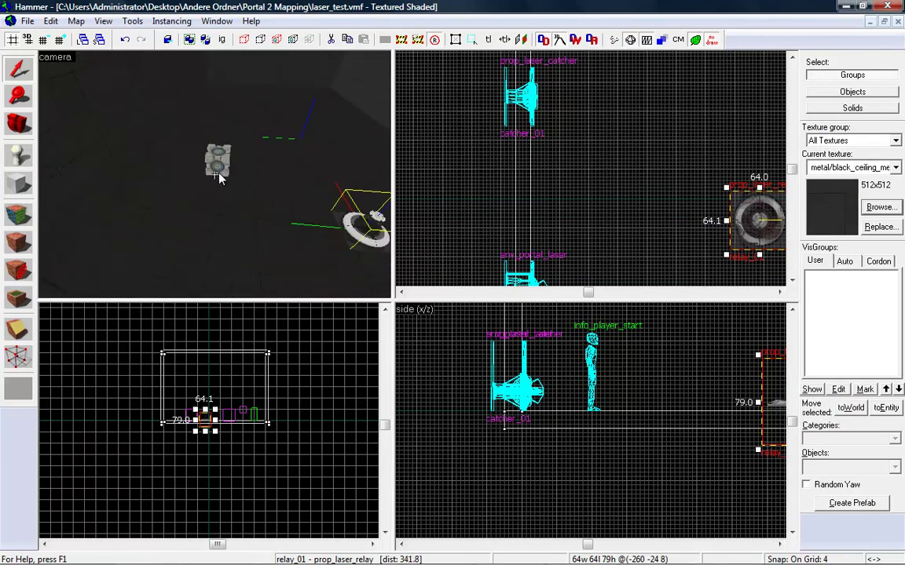
key("w")
key("s")
key("w")
key("d")
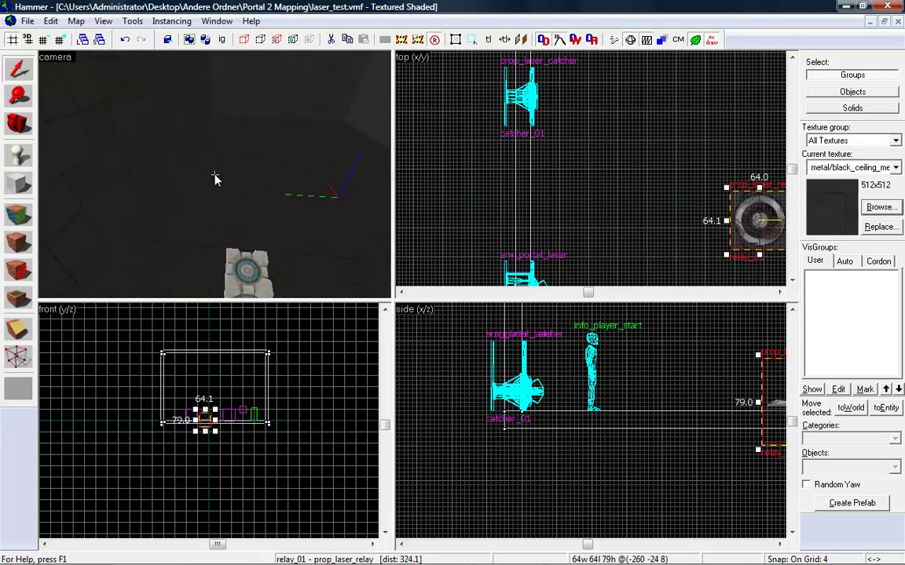
key("z")
Step: Place an info_player_start entity on the floor beyond the cube and change its class to prop_dynamic
left_click(26, 161)
left_click(212, 191)
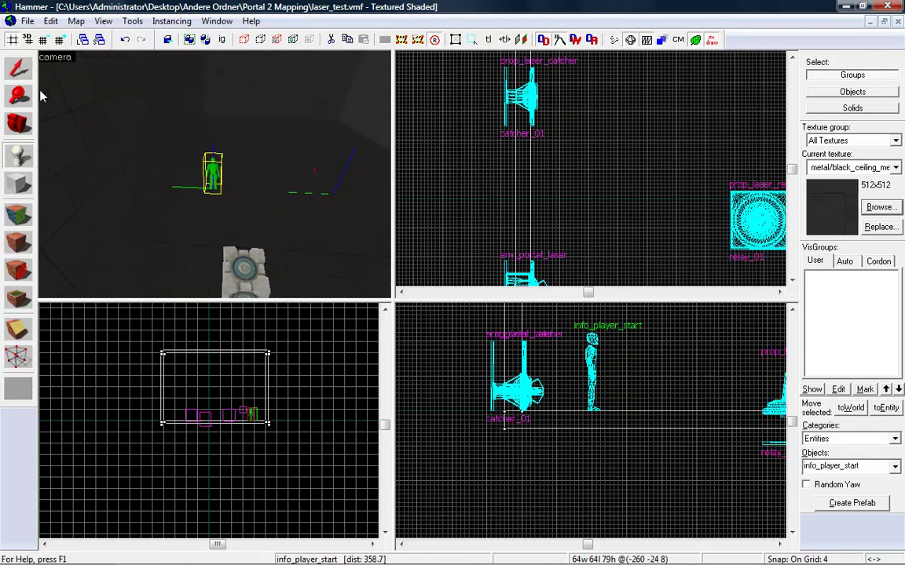
key("alt+Return")
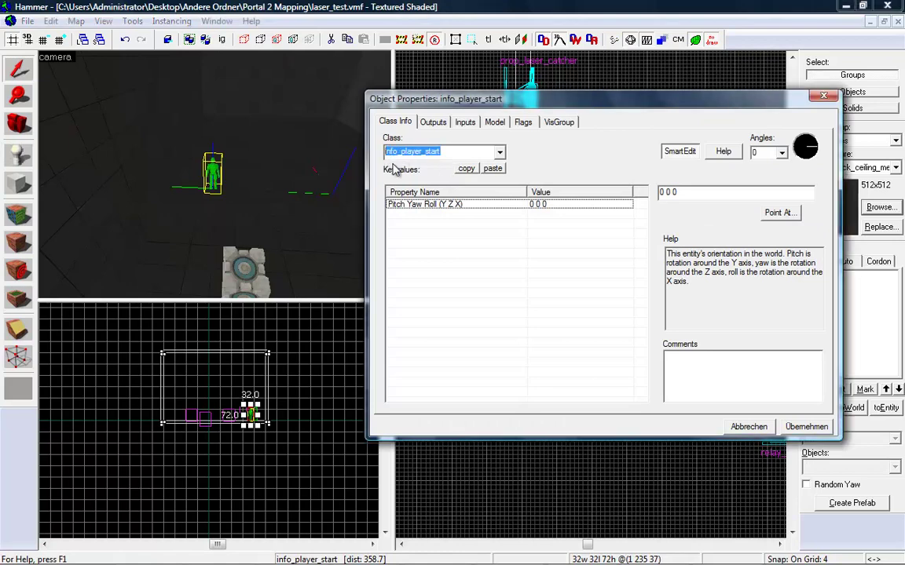
type("dy")
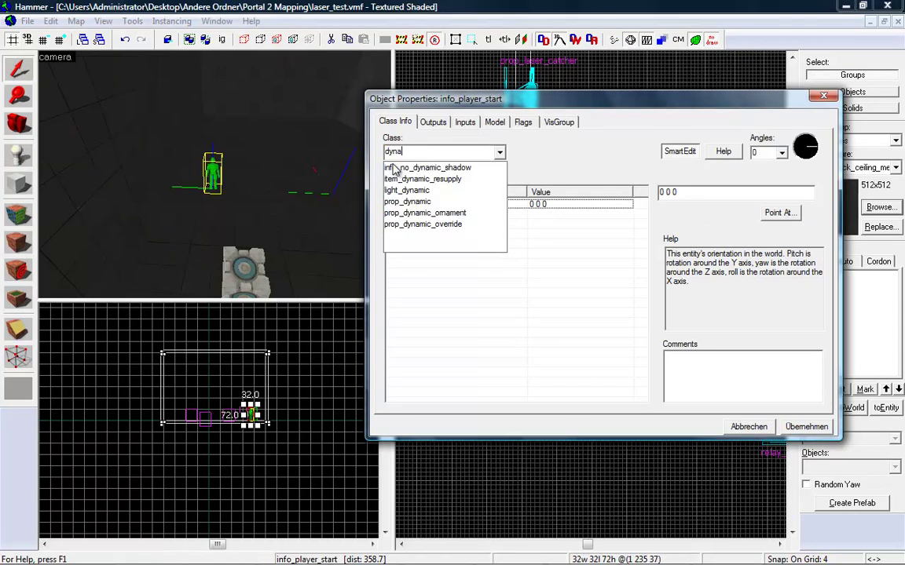
type("na")
left_click(407, 201)
left_click(808, 428)
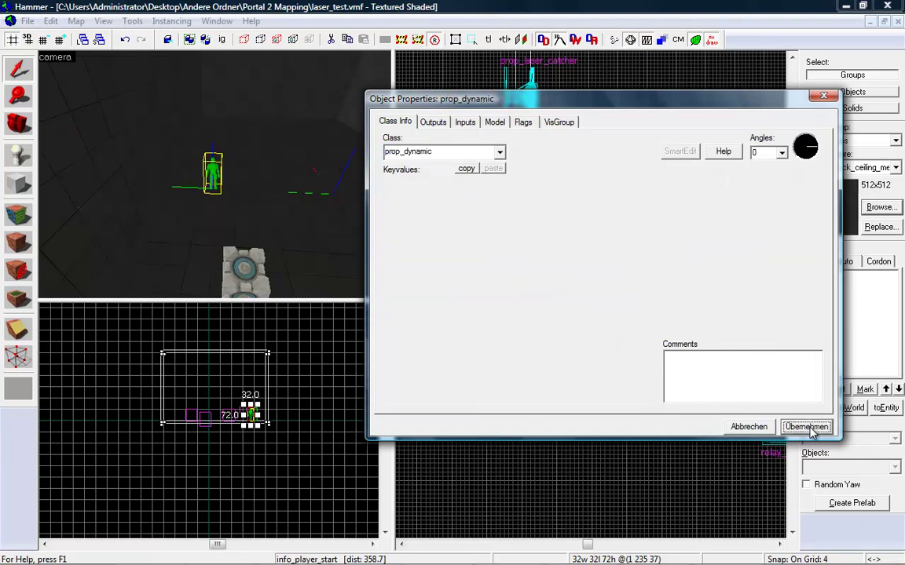
Step: Name the prop_dynamic entity laser_door and apply it
left_click(668, 192)
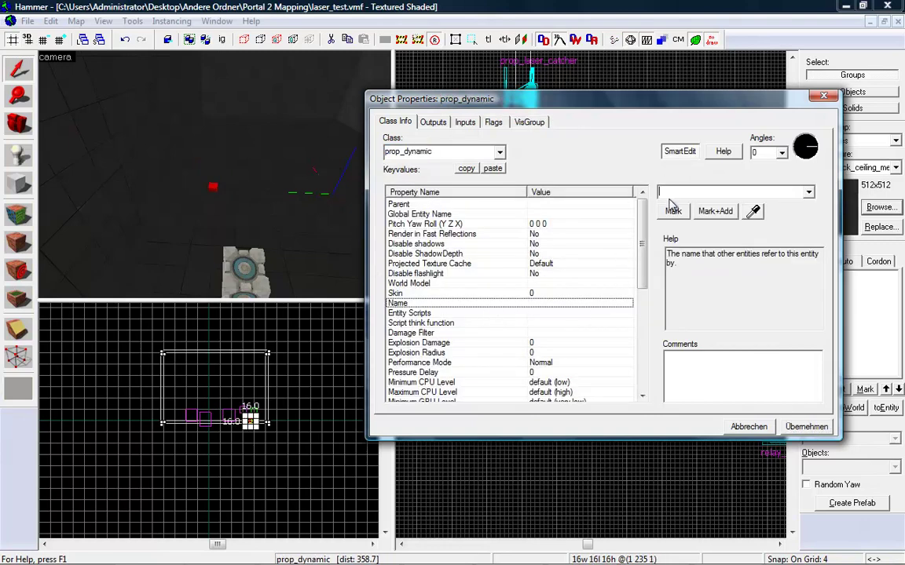
type("laser_door")
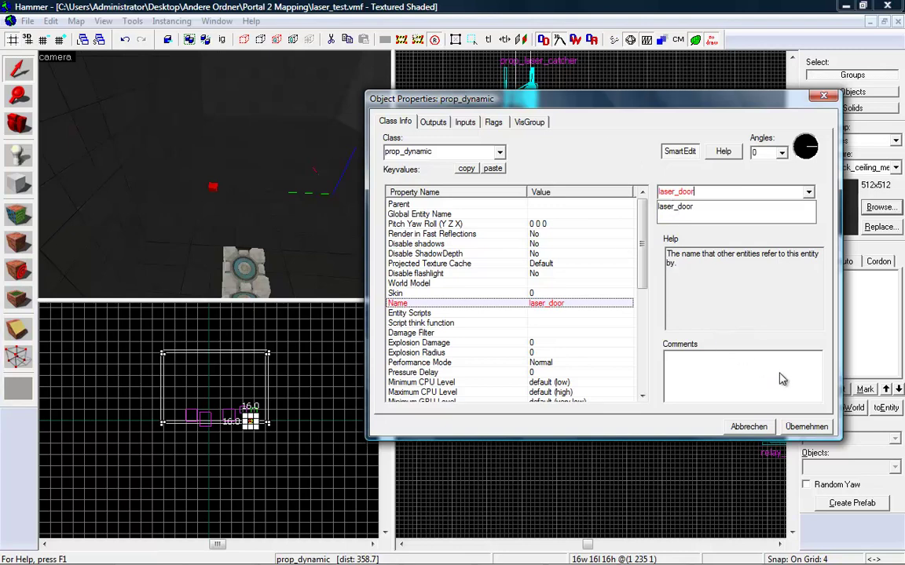
left_click(815, 428)
left_click(821, 428)
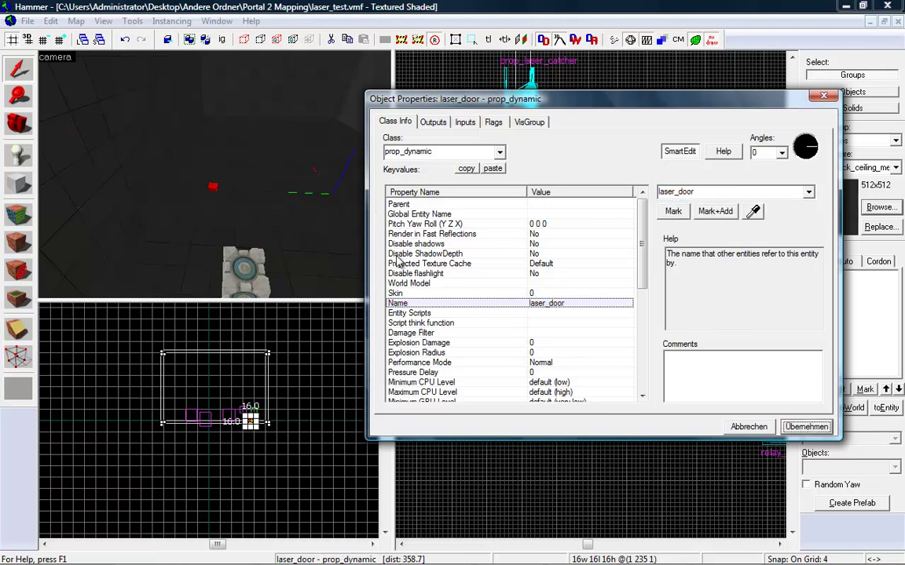
Step: Set the laser_door entity's world model to models/props/portal_door_combined.mdl from the model browser and apply it
left_click(542, 284)
left_click(674, 211)
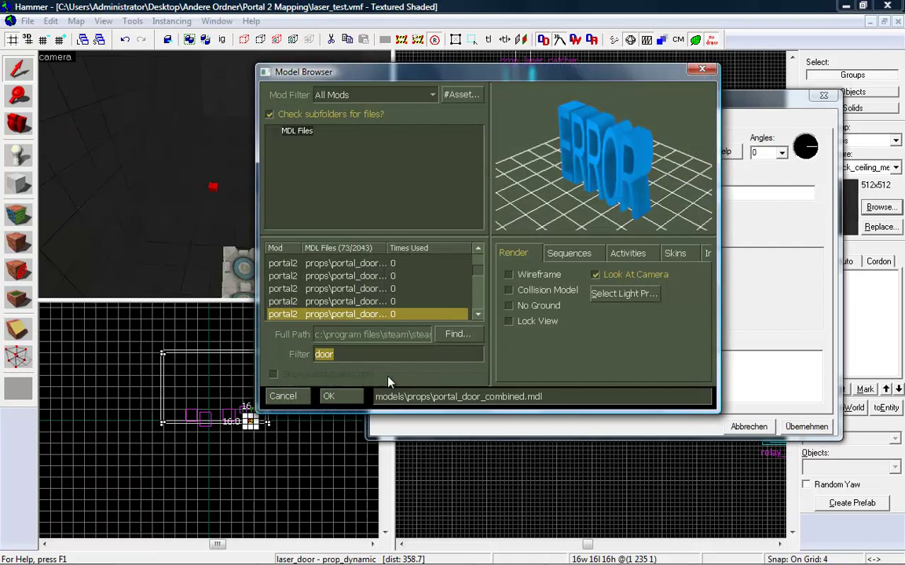
double_click(300, 314)
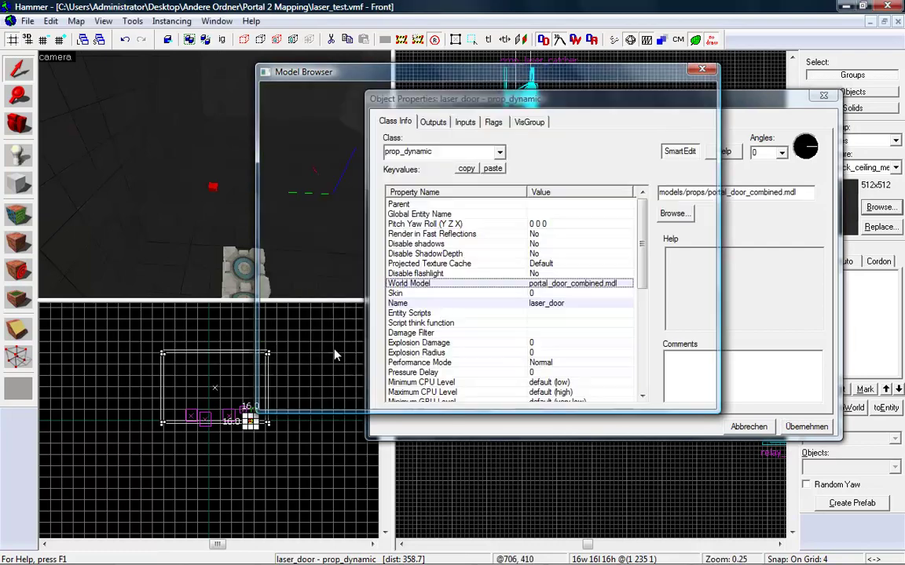
left_click(674, 213)
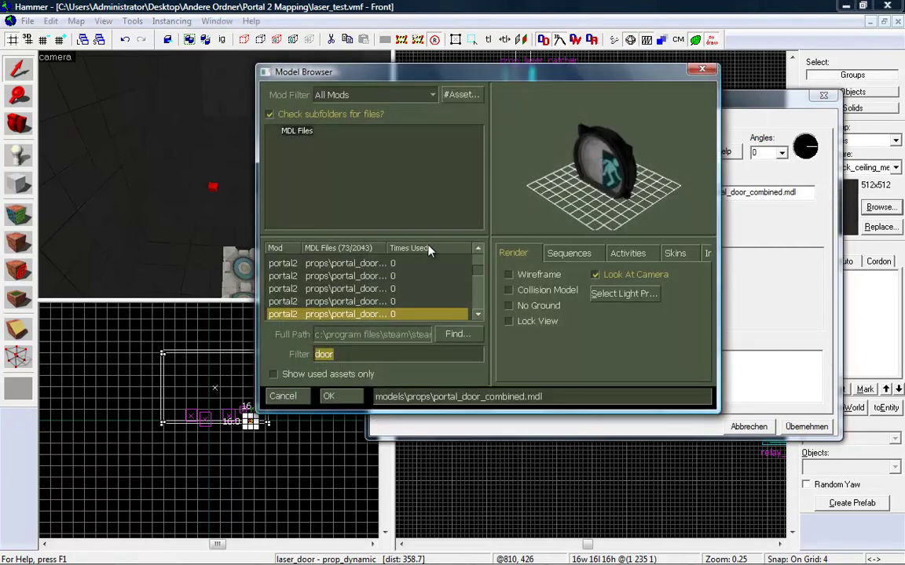
left_click(352, 306)
left_click(350, 314)
left_click_drag(386, 248, 449, 248)
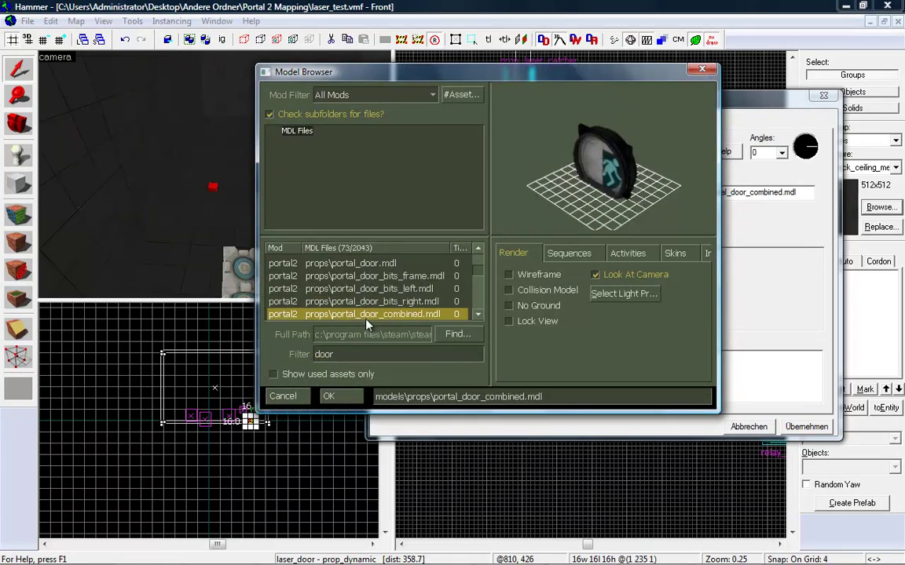
left_click(344, 397)
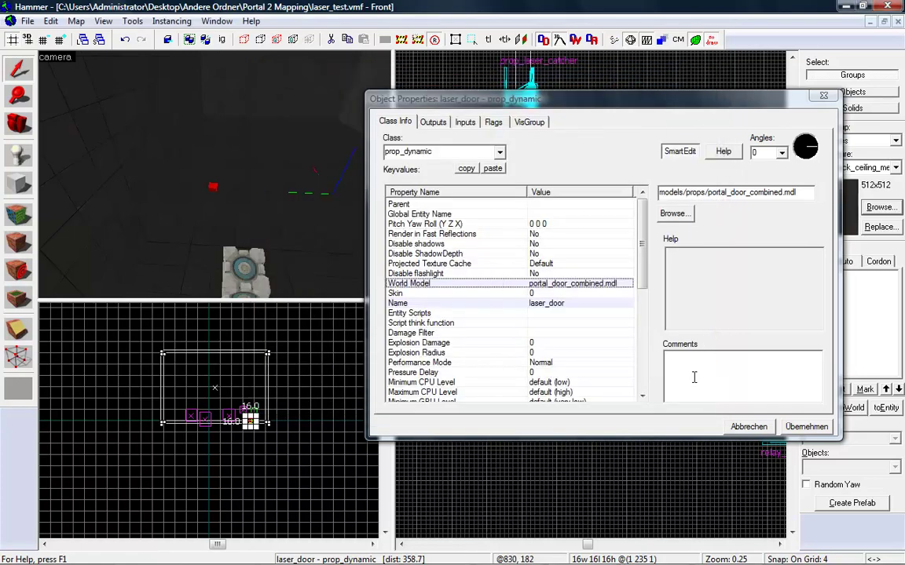
left_click(802, 426)
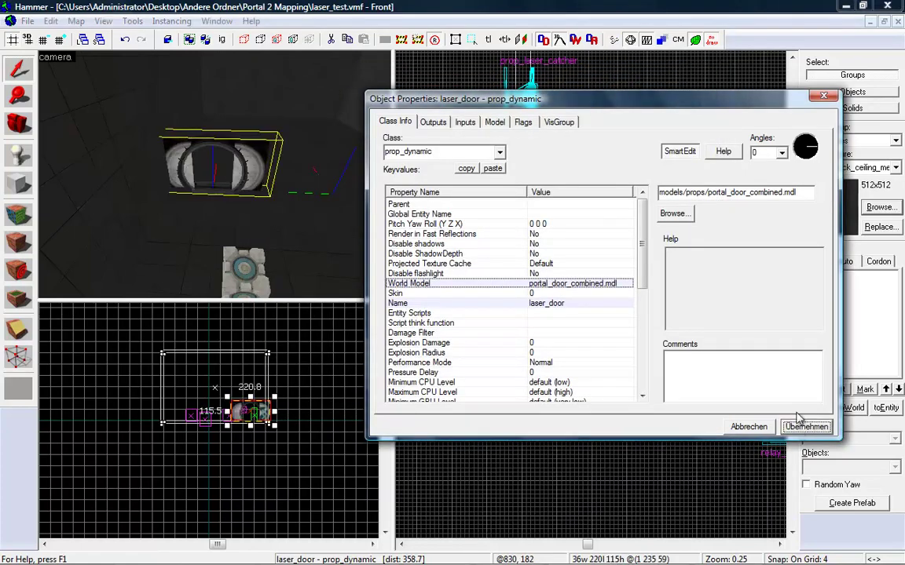
Step: Rotate the laser_door prop to face the cube's side of the room and shift it slightly inward, clear of the side wall
left_click(820, 97)
scroll(629, 180, "down", 4)
key("Right")
key("Right")
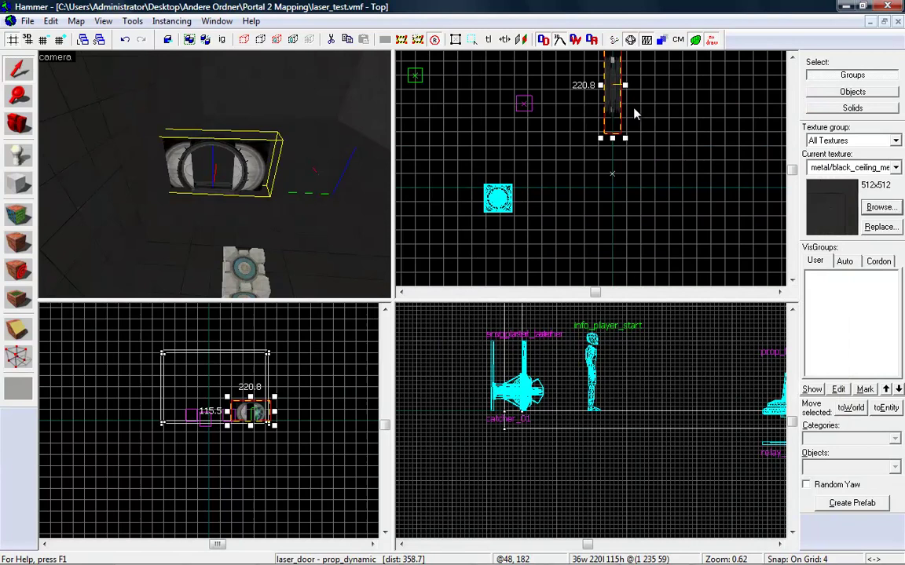
key("Up")
left_click(616, 133)
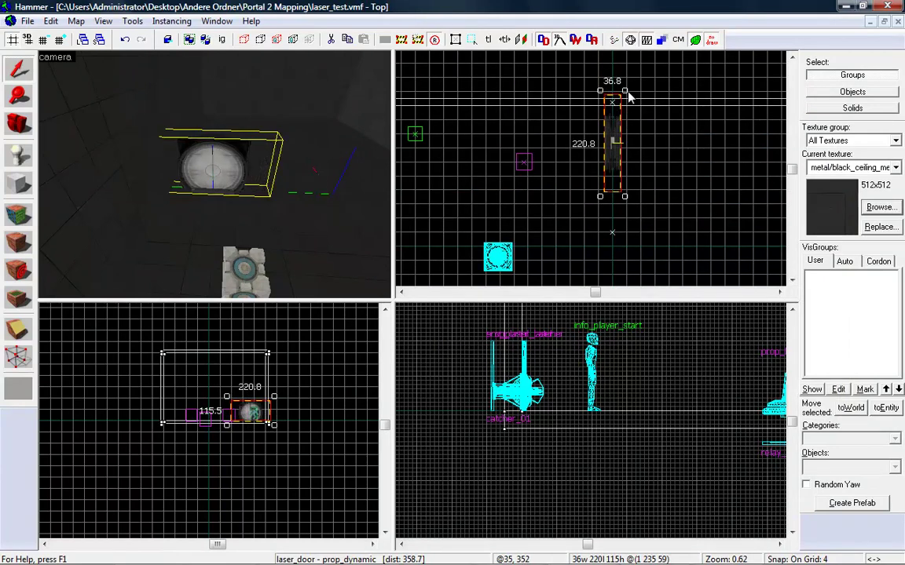
left_click_drag(625, 91, 605, 217)
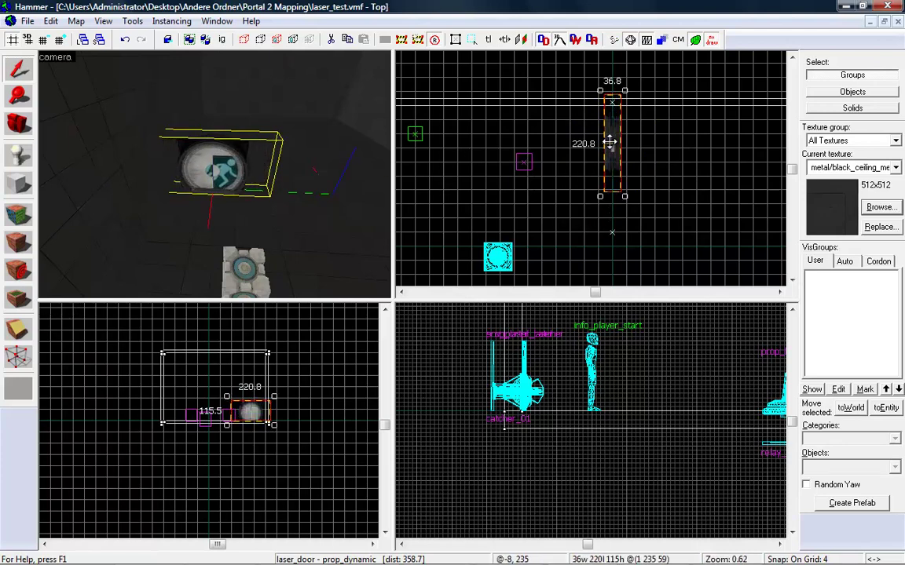
left_click_drag(610, 141, 613, 151)
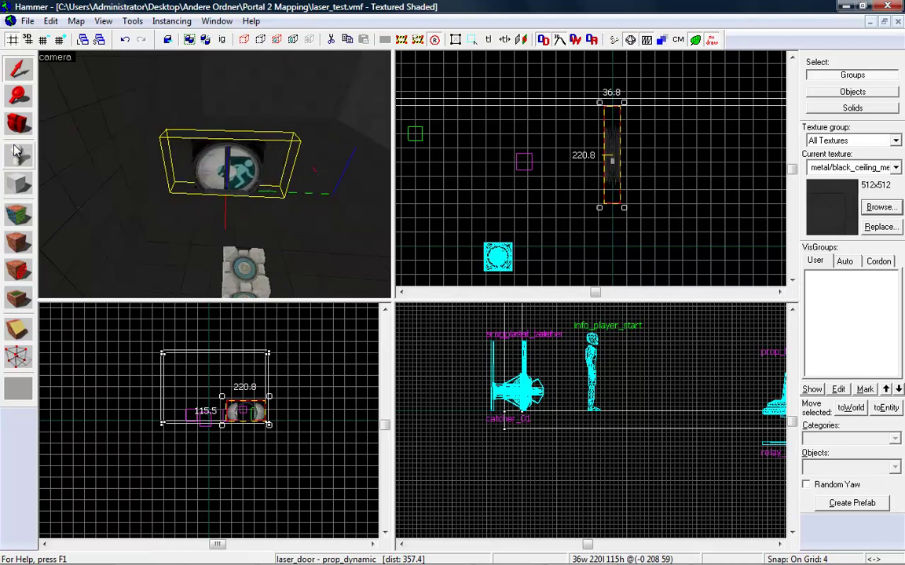
Step: Place an info_player_start entity on the floor in front of the door, change its class to math_counter and apply it
key("shift+e")
left_click(290, 230)
left_click(19, 73)
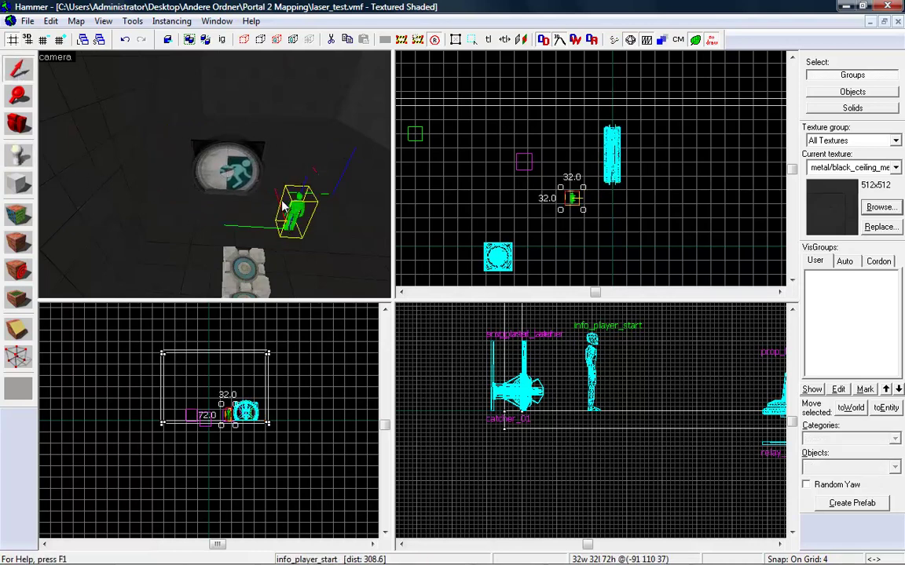
double_click(293, 206)
double_click(399, 154)
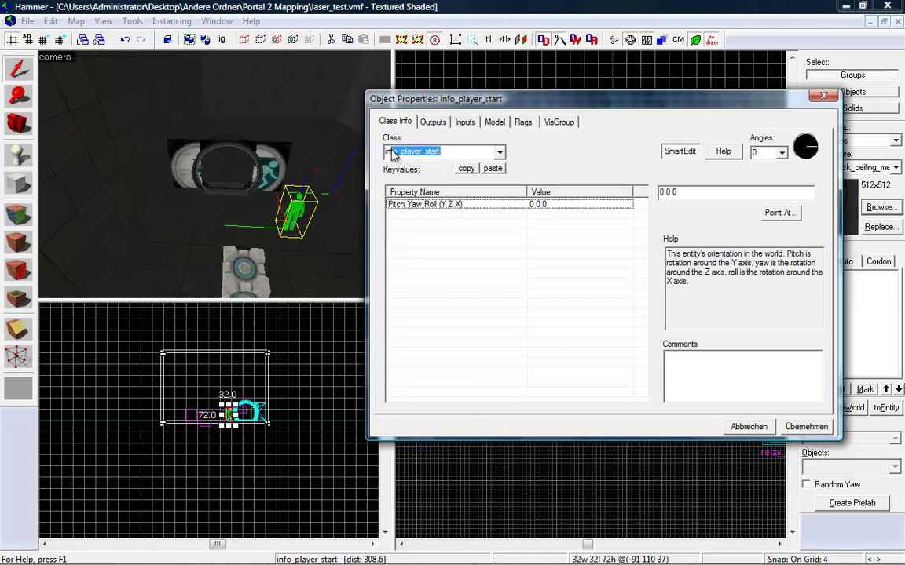
type("math")
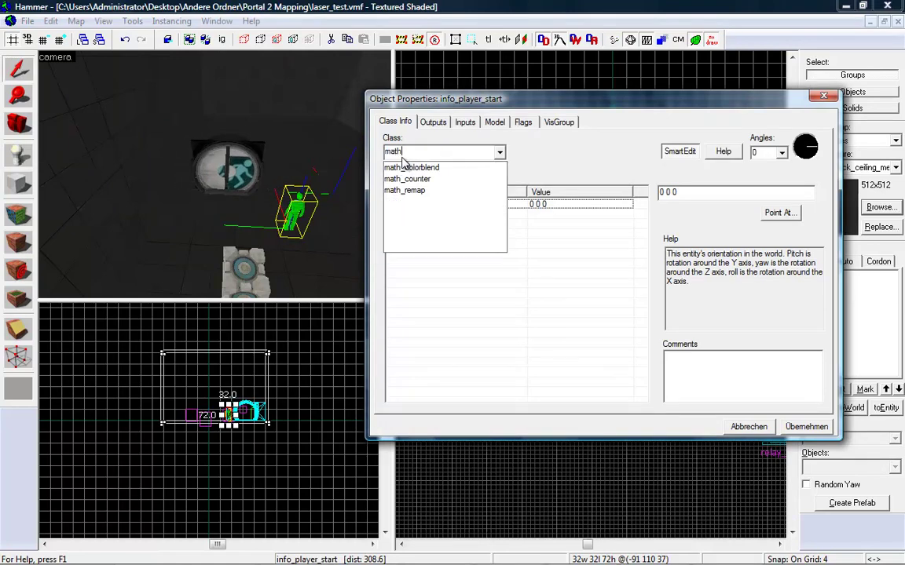
left_click(405, 179)
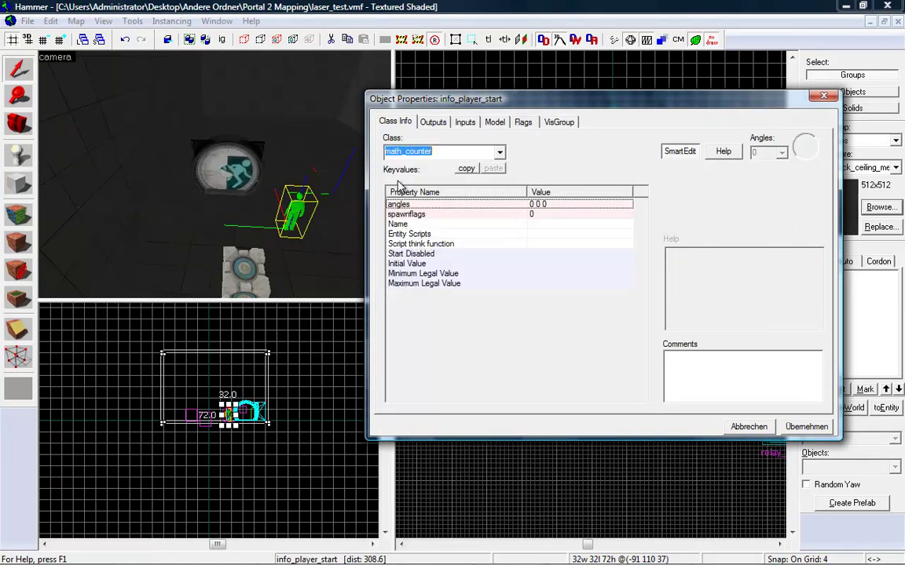
left_click(811, 430)
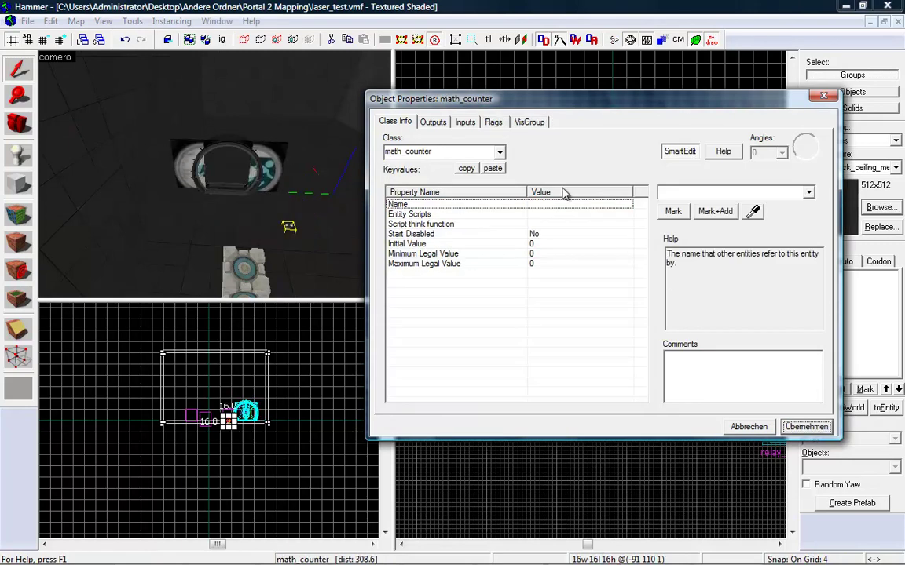
Step: Name the math_counter entity counter_01 and apply it
left_click_drag(284, 206, 298, 180)
key("w")
key("s")
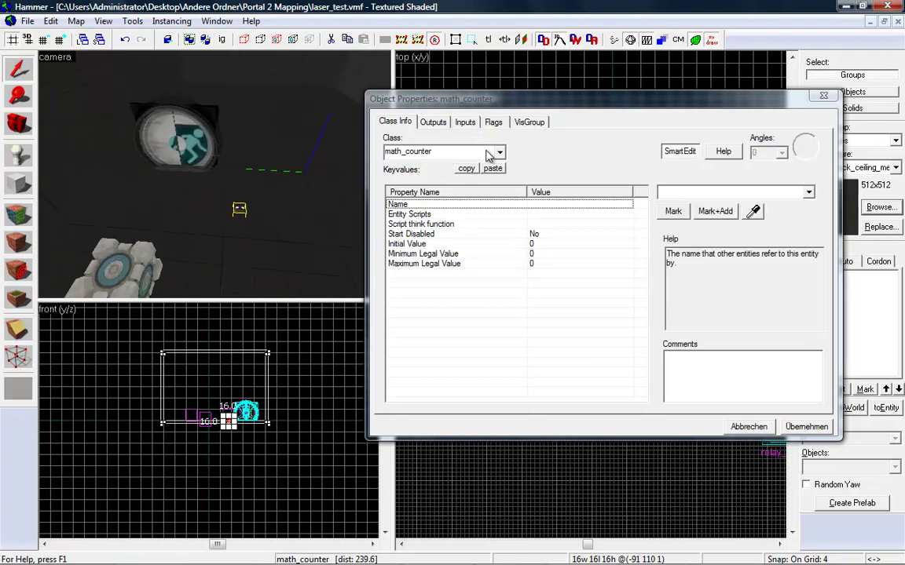
left_click(807, 426)
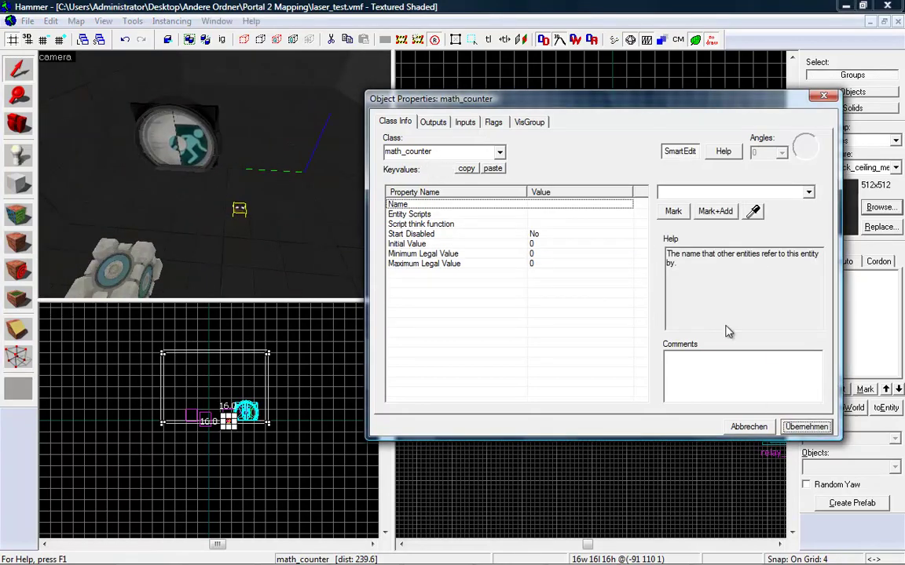
left_click(672, 193)
type("count")
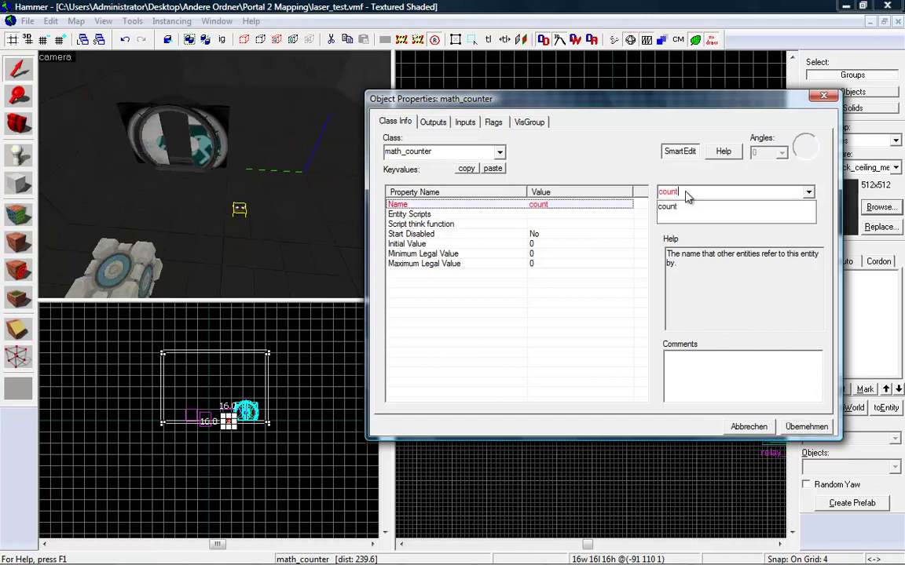
type("er_01")
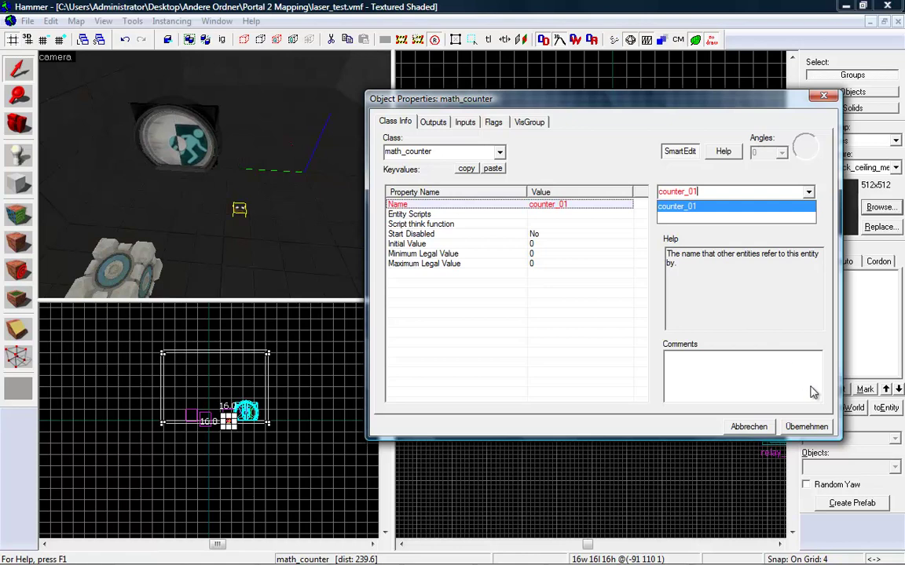
left_click(806, 426)
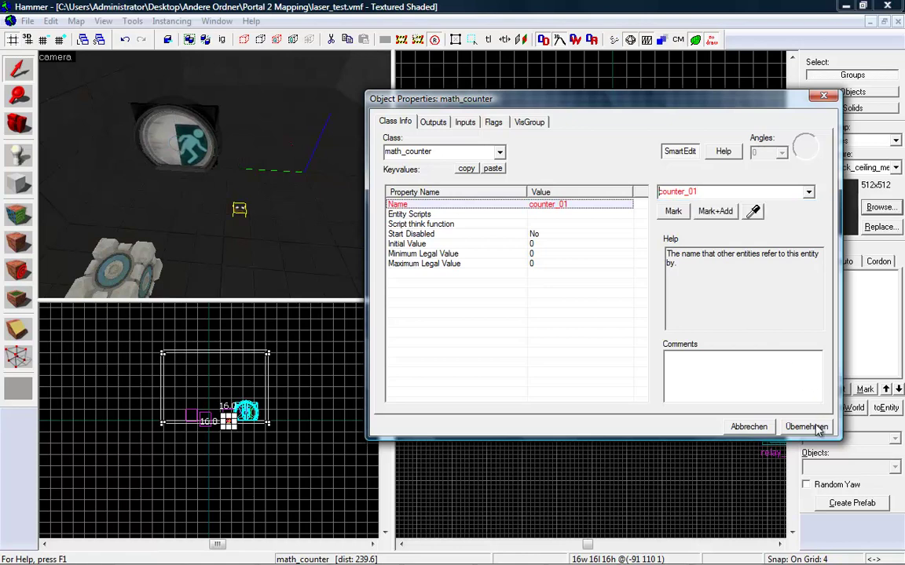
Step: Set counter_01's Maximum Legal Value to 2 and apply it
left_click(399, 264)
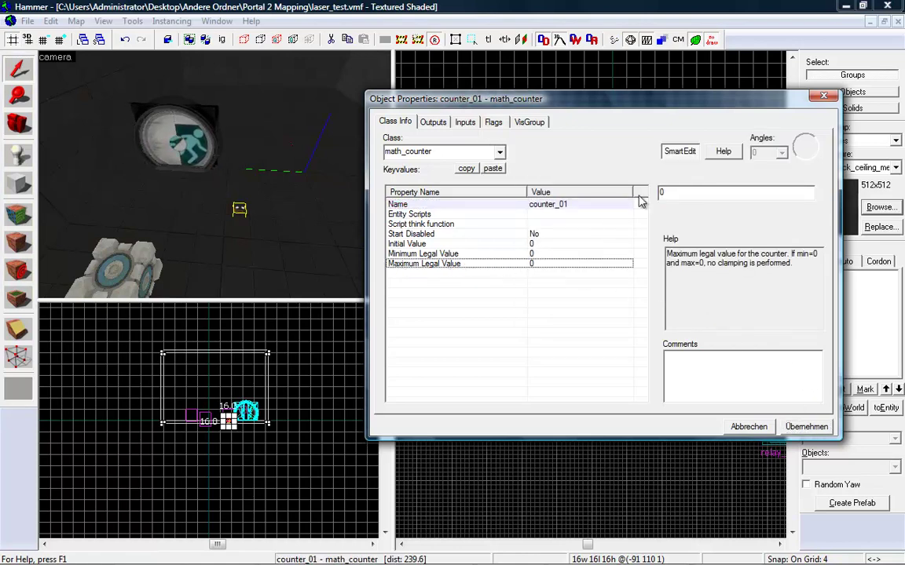
left_click_drag(672, 196, 657, 198)
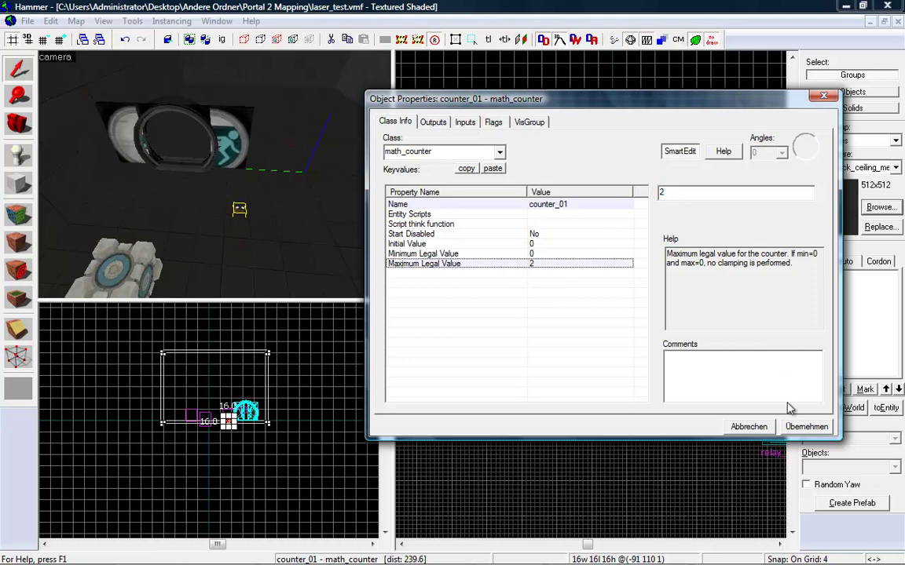
left_click(806, 427)
Step: Examine the counter's position relative to the door, cube and laser elements from several angles in the 3D view
key("z")
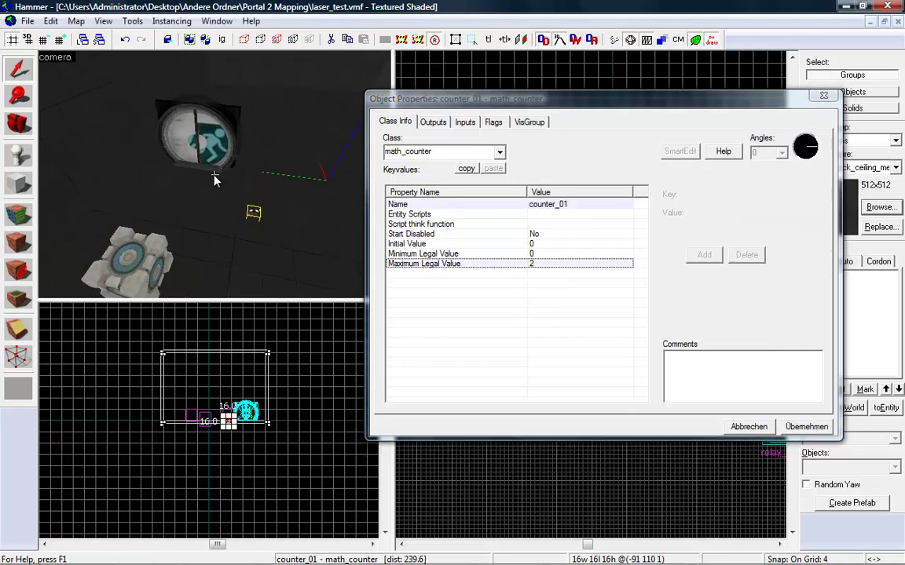
key("d")
key("a")
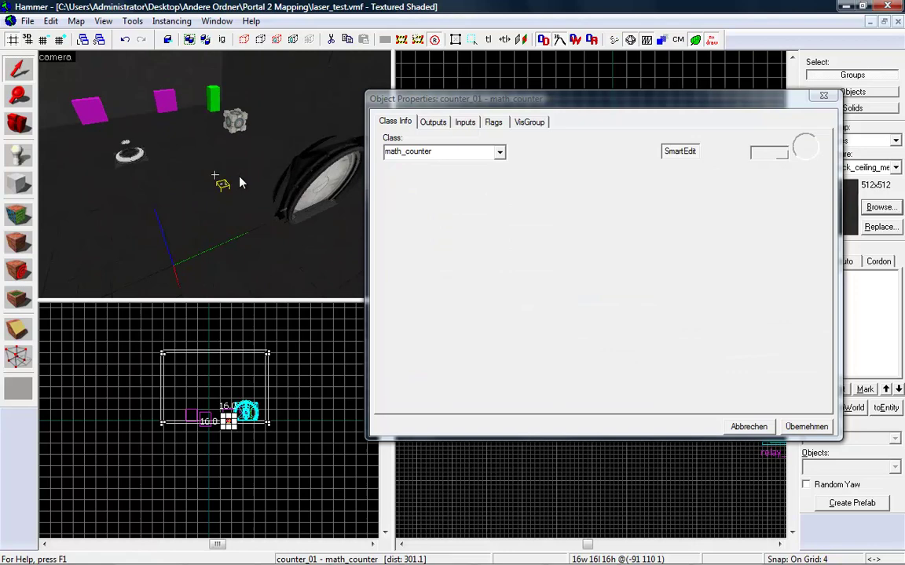
mouse_move(227, 173)
left_mouse_down()
mouse_move(203, 177)
mouse_move(216, 187)
mouse_move(229, 169)
mouse_move(214, 180)
left_mouse_up()
key("d")
key("w")
key("w")
key("s")
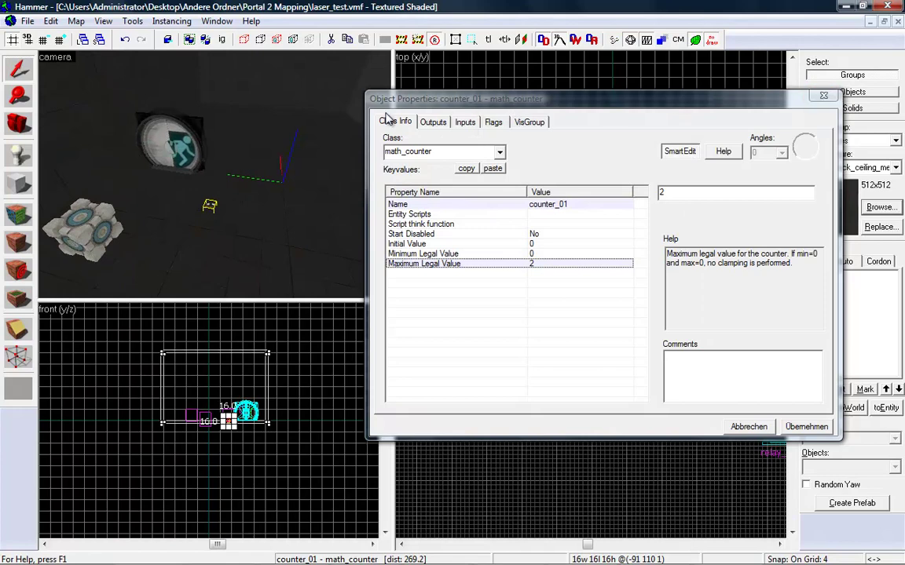
Step: Add an OnHitMax output to counter_01 and check its Maximum Legal Value
left_click(437, 123)
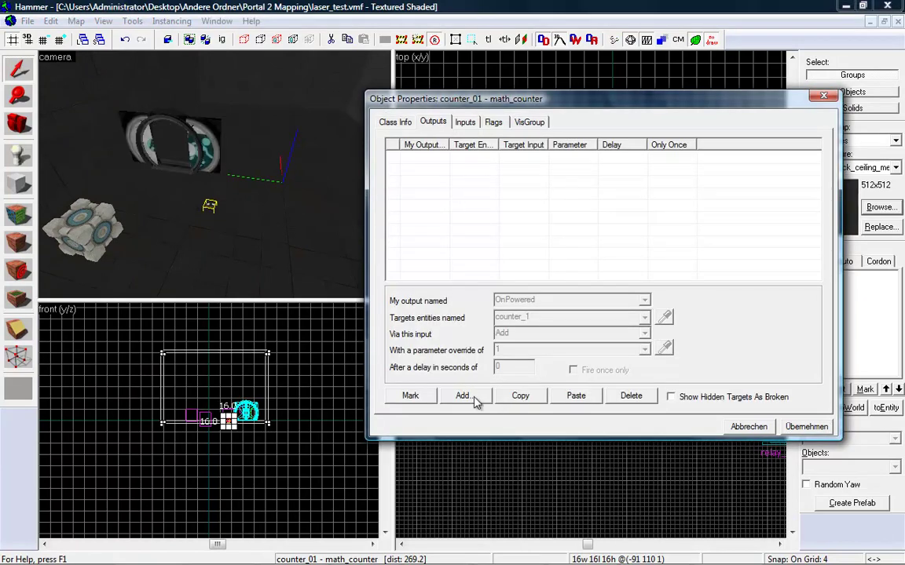
left_click(474, 397)
left_click(645, 302)
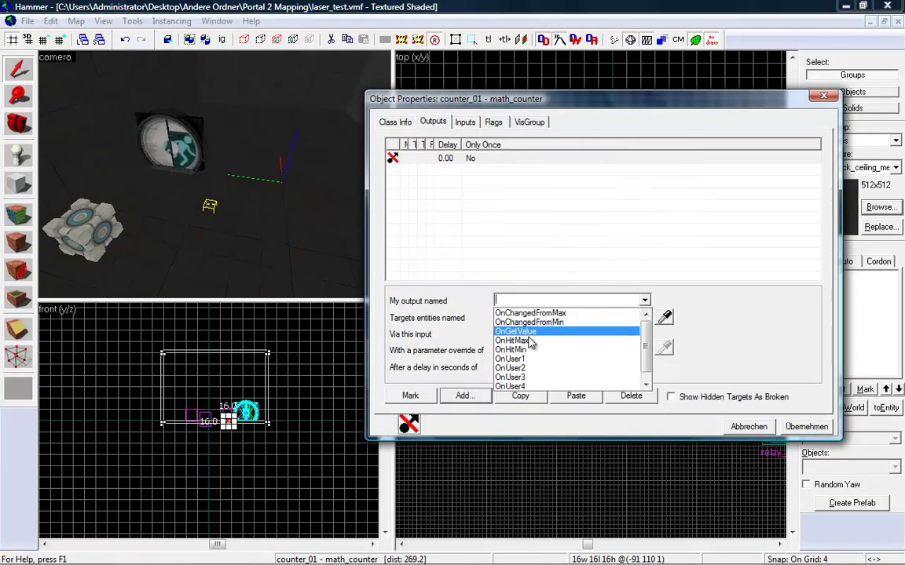
left_click(530, 343)
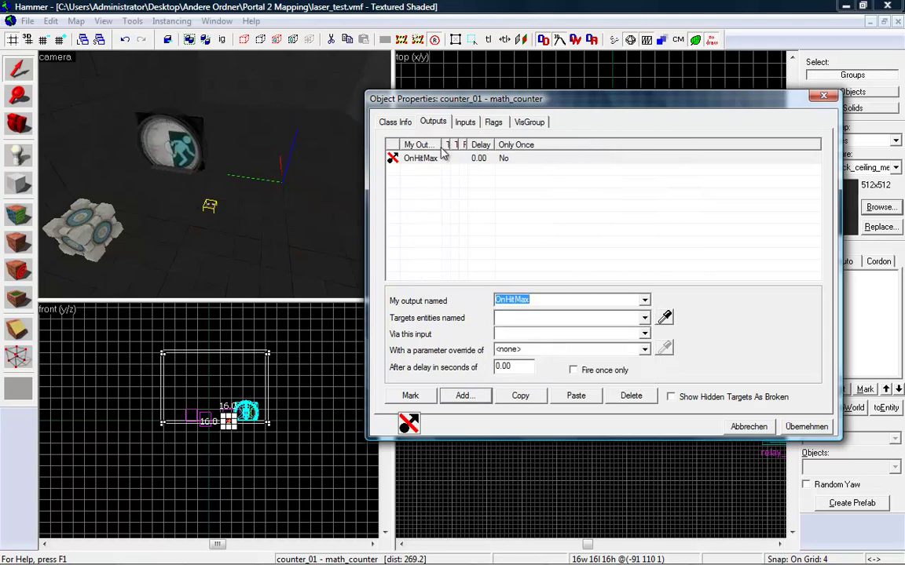
left_click(397, 123)
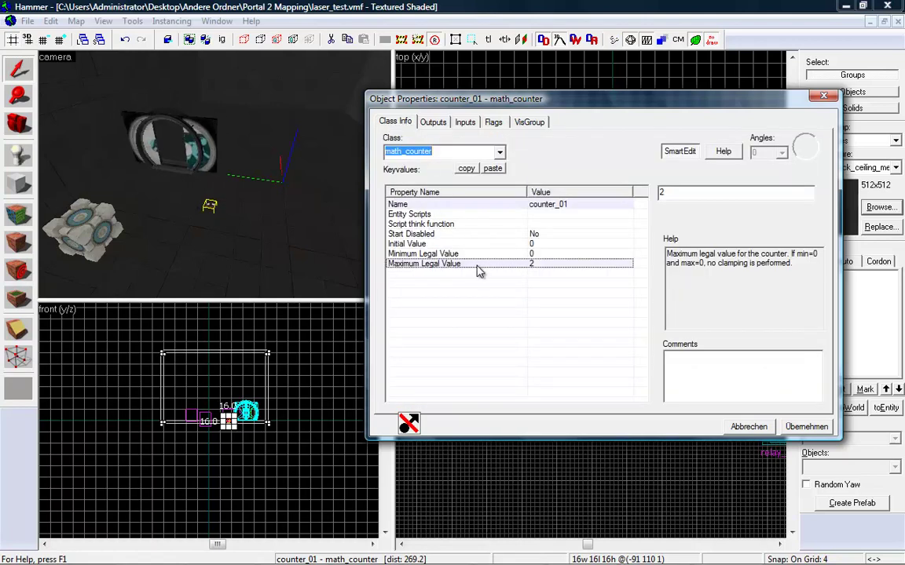
left_click(433, 123)
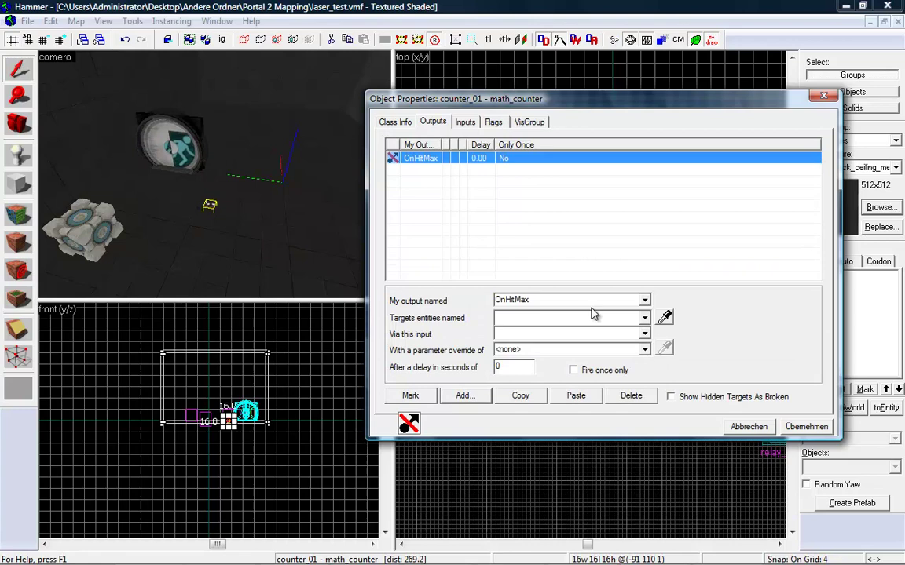
Step: Target the OnHitMax output at laser_door with the SetAnimation input and parameter override open, and apply it
left_click(664, 318)
left_click(202, 151)
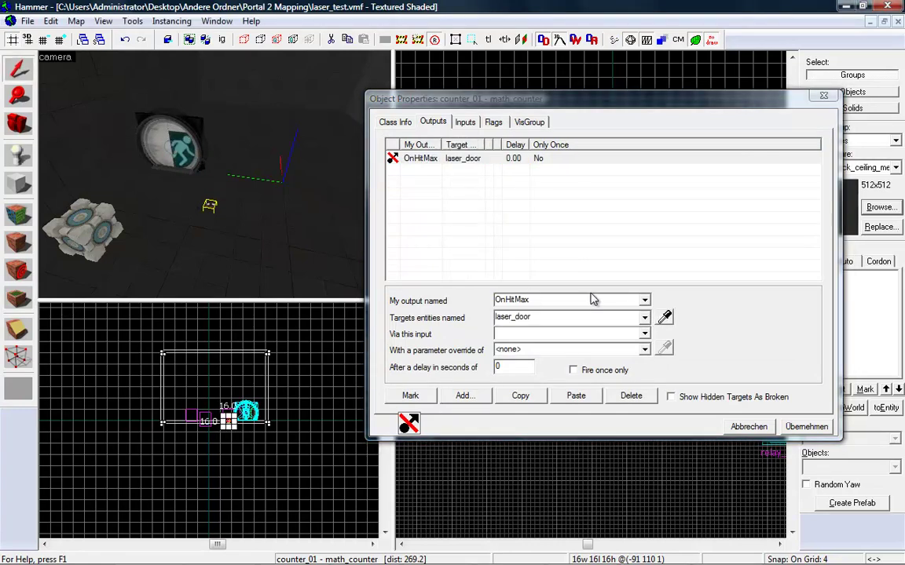
left_click(644, 335)
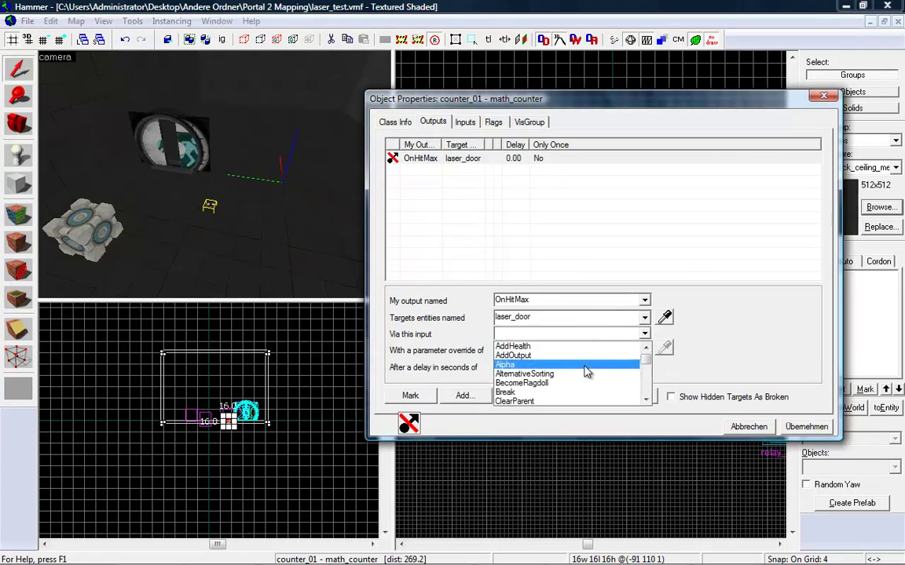
scroll(547, 362, "down", 9)
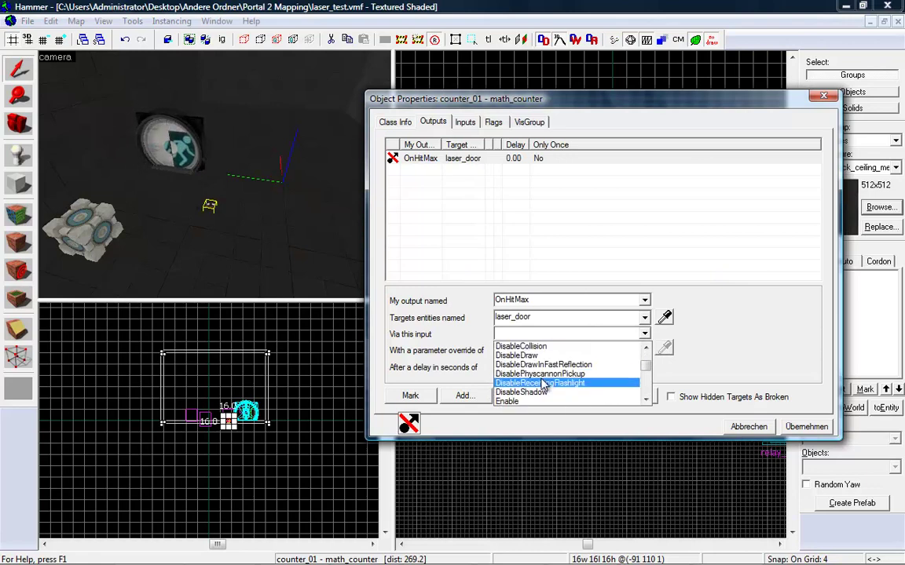
scroll(540, 382, "down", 1)
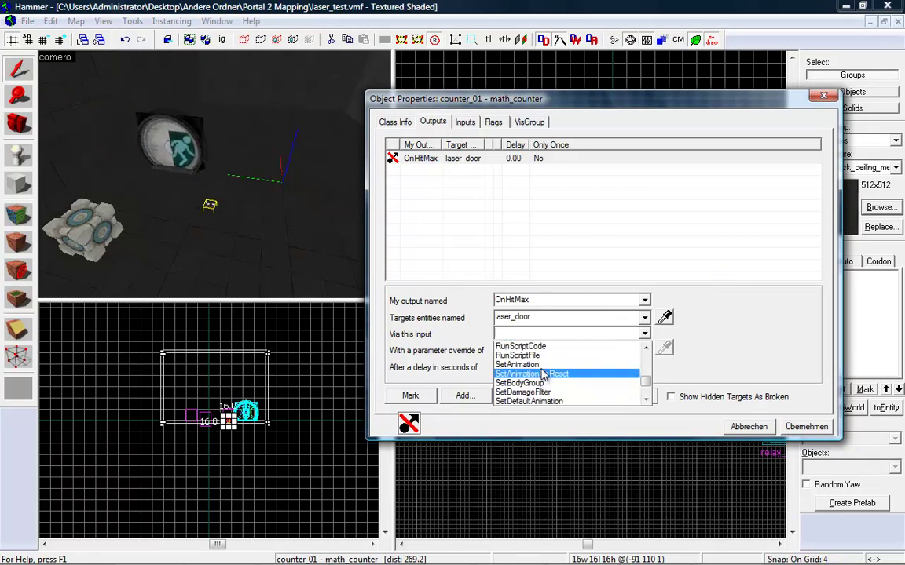
left_click(542, 364)
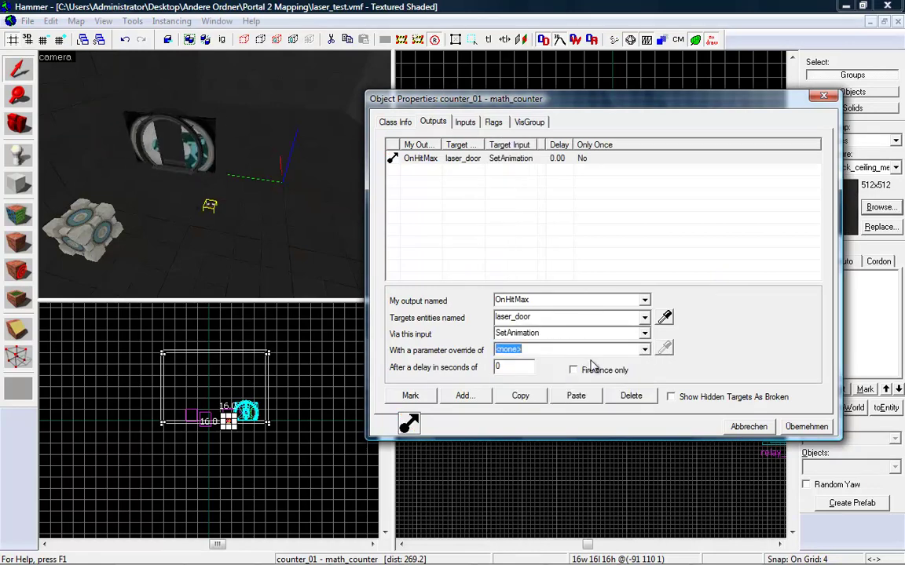
type("open")
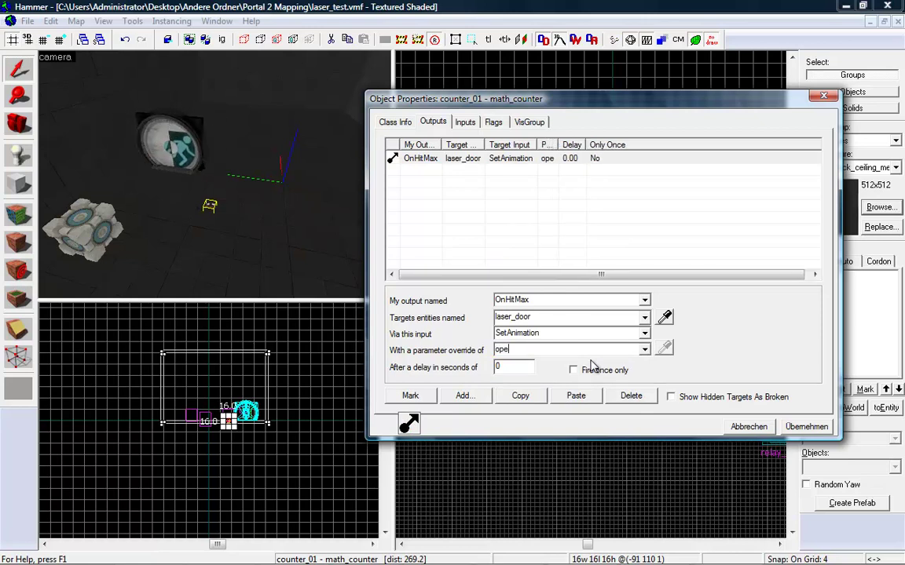
left_click(789, 428)
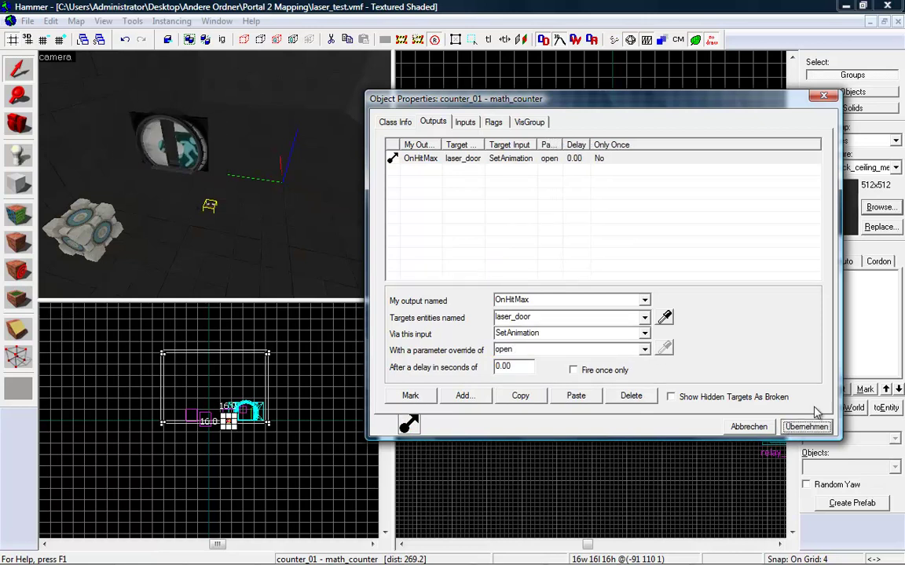
Step: Place a new entity on the floor between the cube and the door, change its class to logic_auto and apply it
left_click(823, 95)
left_click(128, 181)
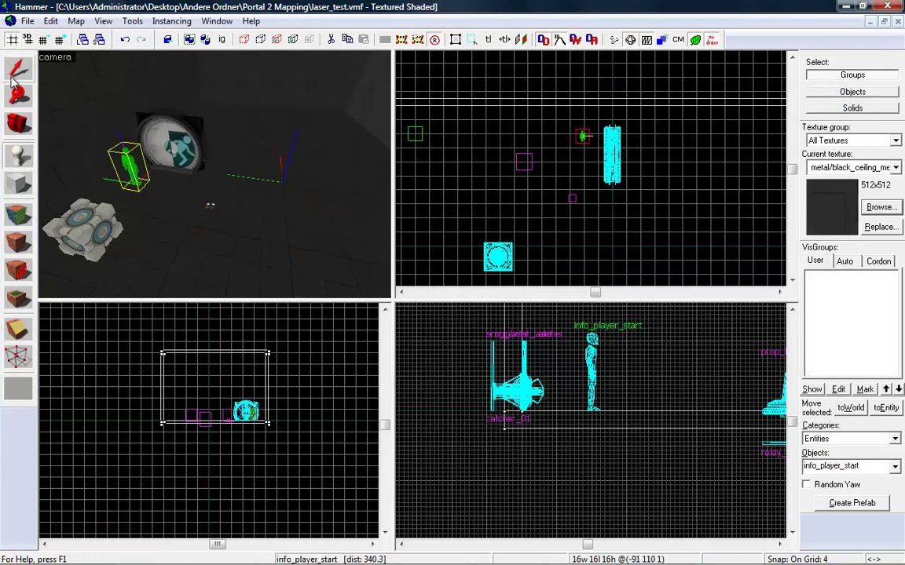
left_click(18, 68)
double_click(126, 158)
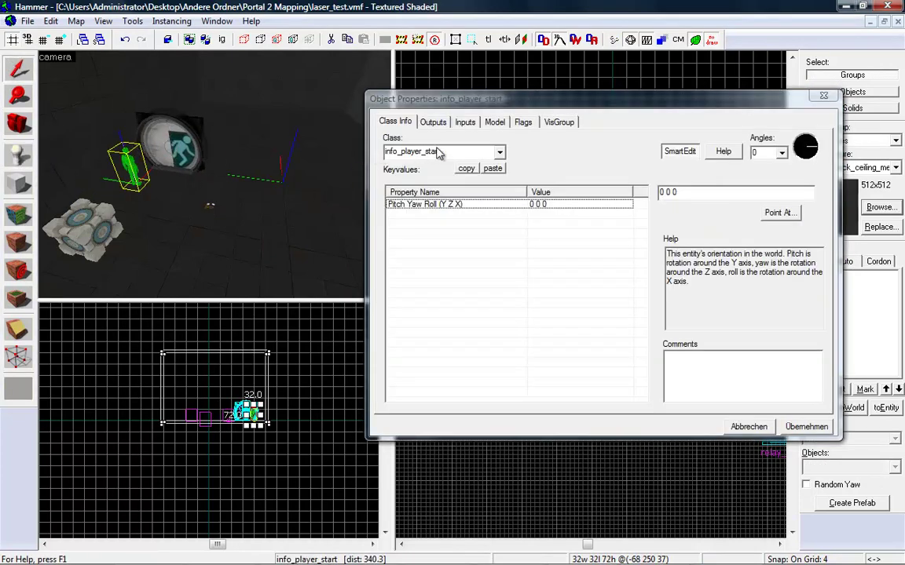
left_click_drag(440, 152, 414, 152)
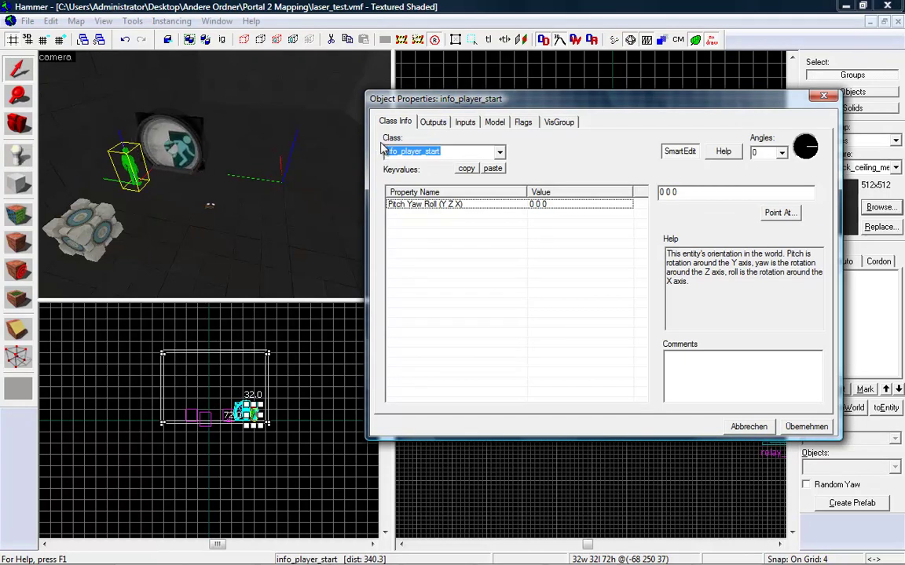
type("auto")
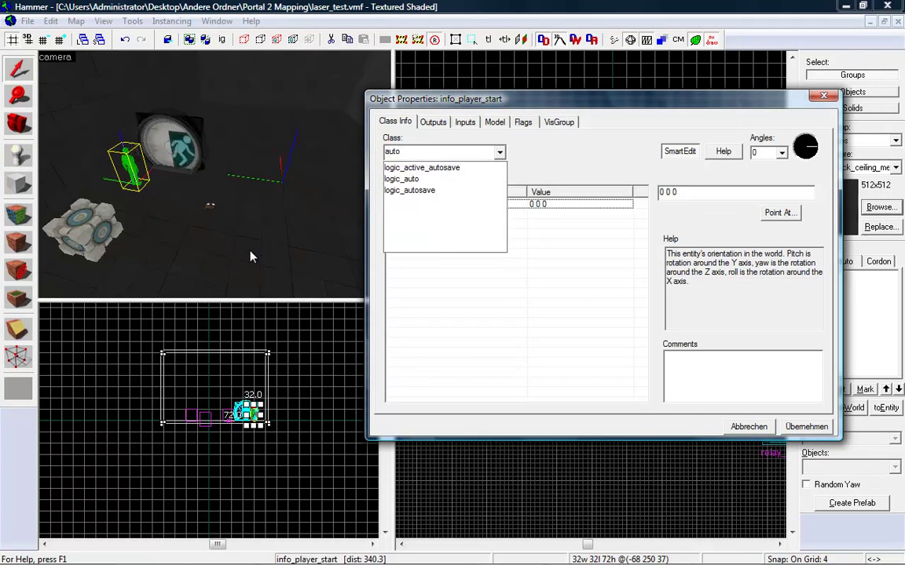
left_click(401, 179)
left_click(816, 425)
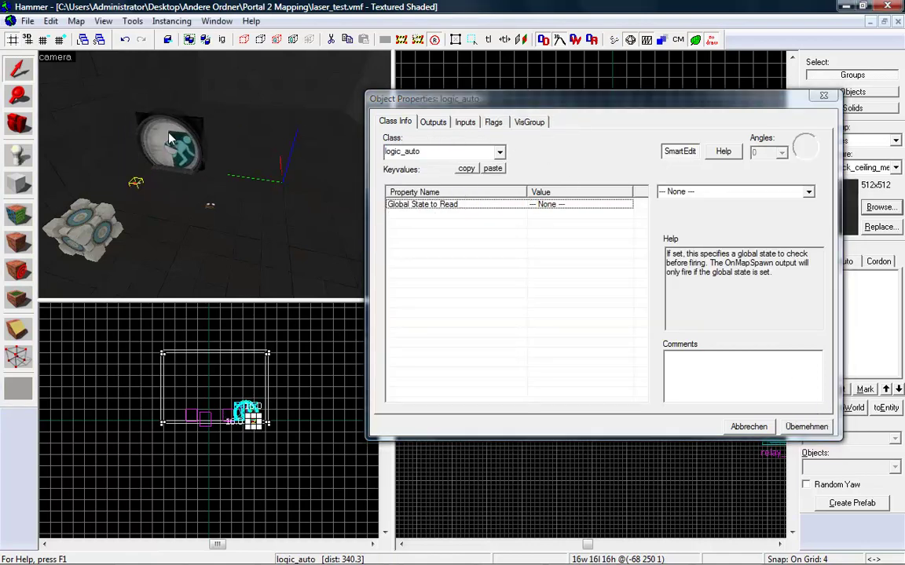
Step: Add an OnMapSpawn output to the logic_auto that targets laser_door
left_click(433, 124)
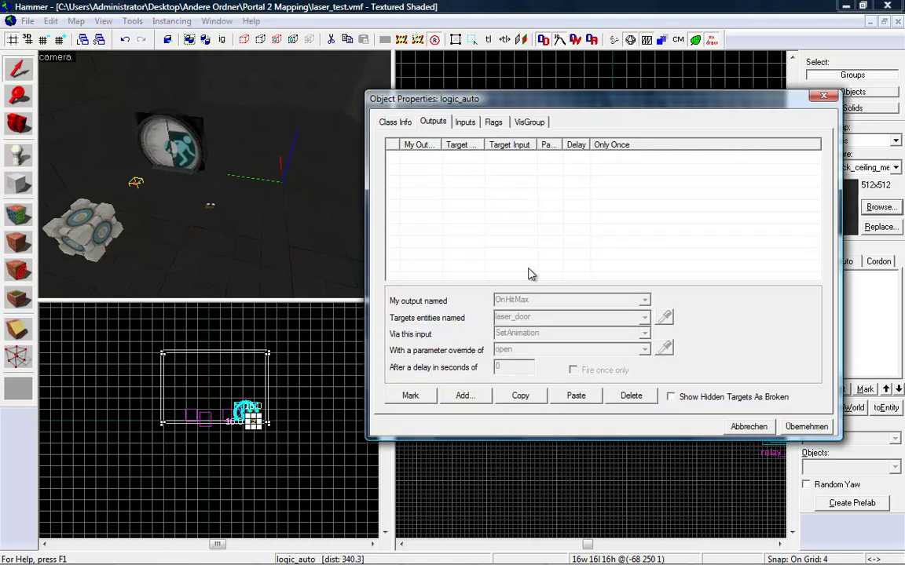
left_click(465, 396)
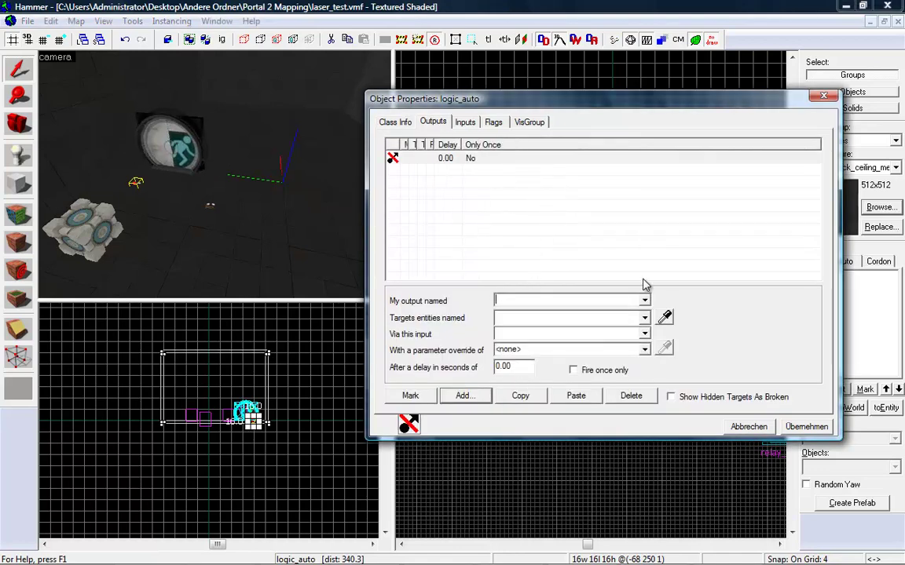
left_click(644, 302)
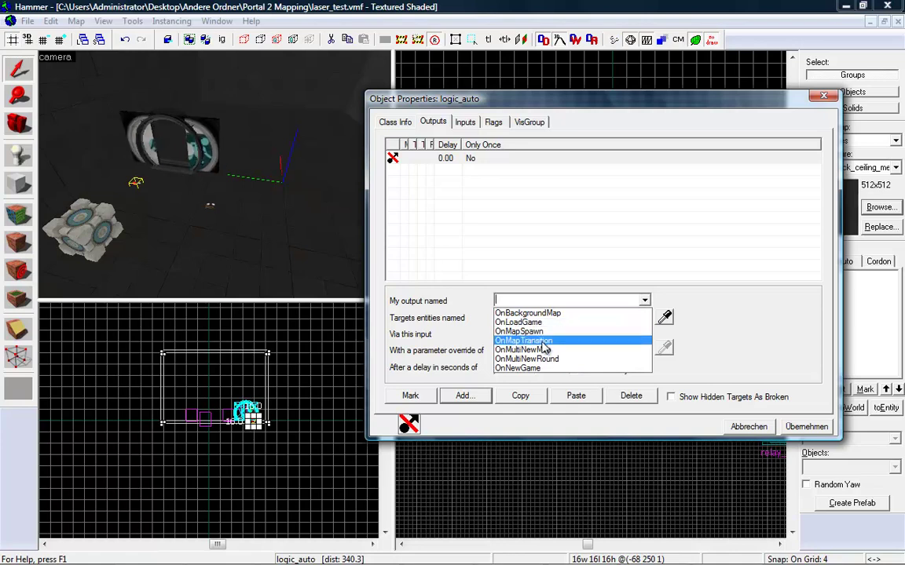
left_click(542, 331)
left_click(665, 317)
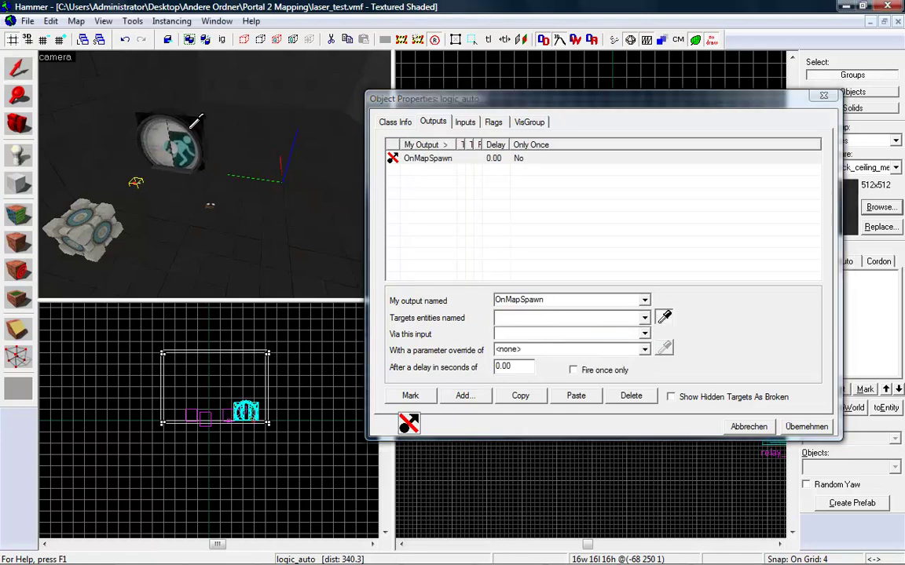
left_click(188, 126)
Step: Set the OnMapSpawn output's input to SetAnimation with parameter override close, and close the logic_auto's properties
left_click(644, 334)
scroll(554, 377, "down", 5)
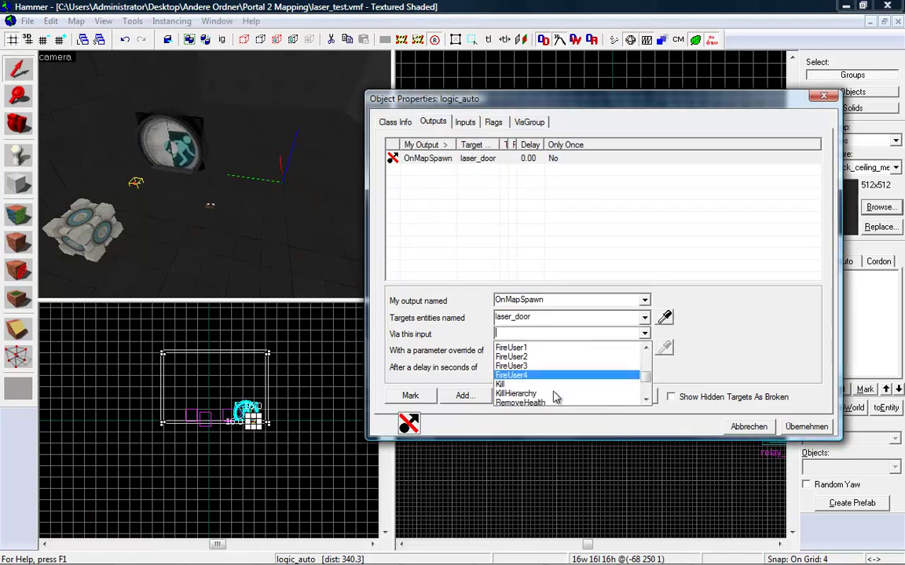
left_click(545, 392)
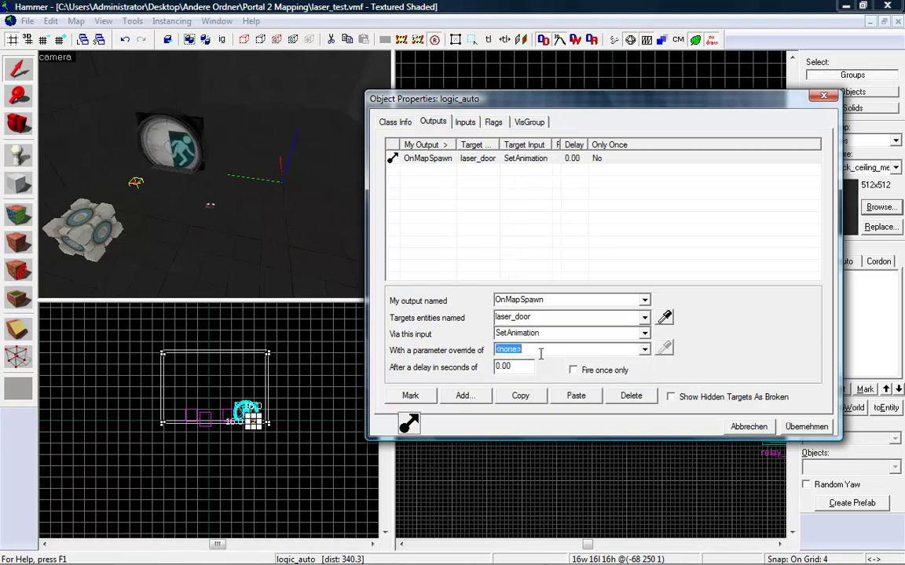
type("close")
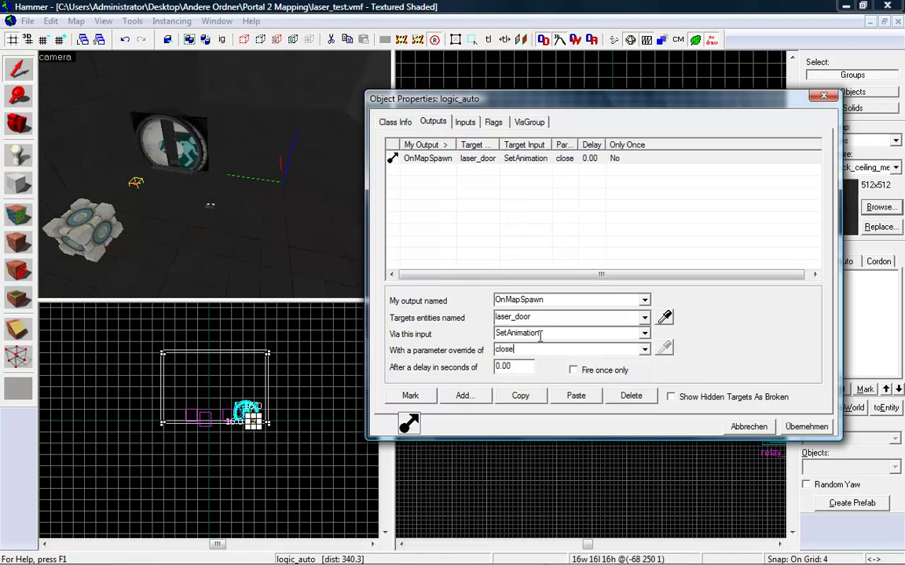
left_click(827, 95)
Step: Set laser_door's model sequence to idleclose, apply it and close the door's properties
double_click(217, 146)
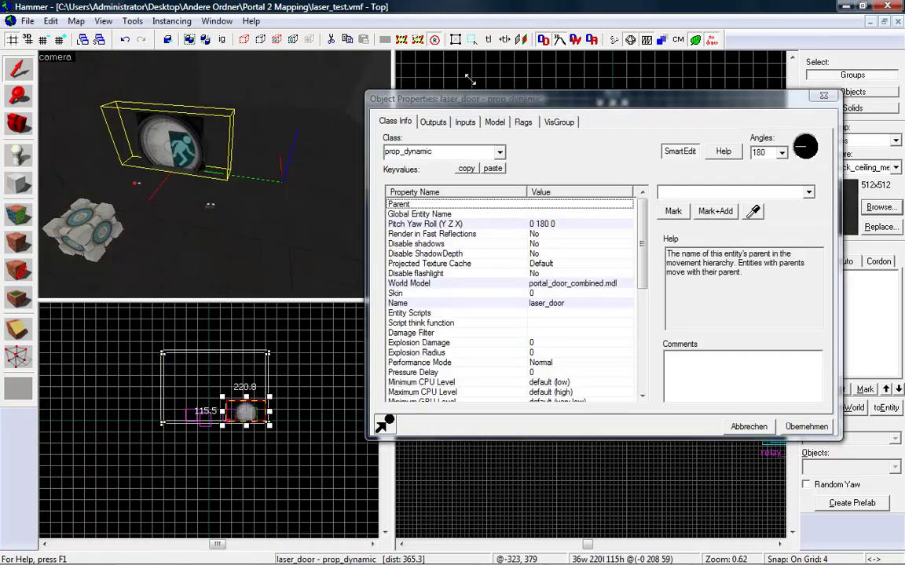
left_click(495, 123)
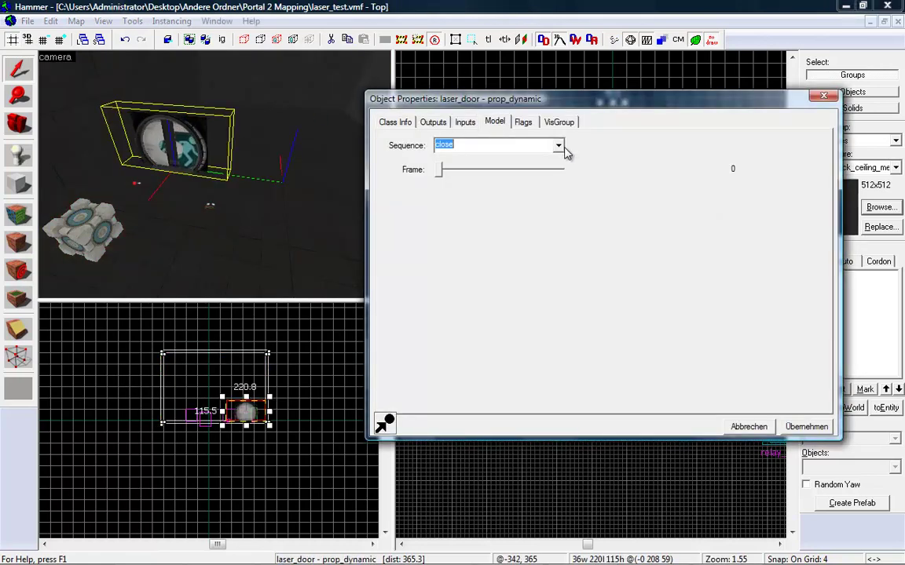
left_click(558, 145)
left_click(449, 171)
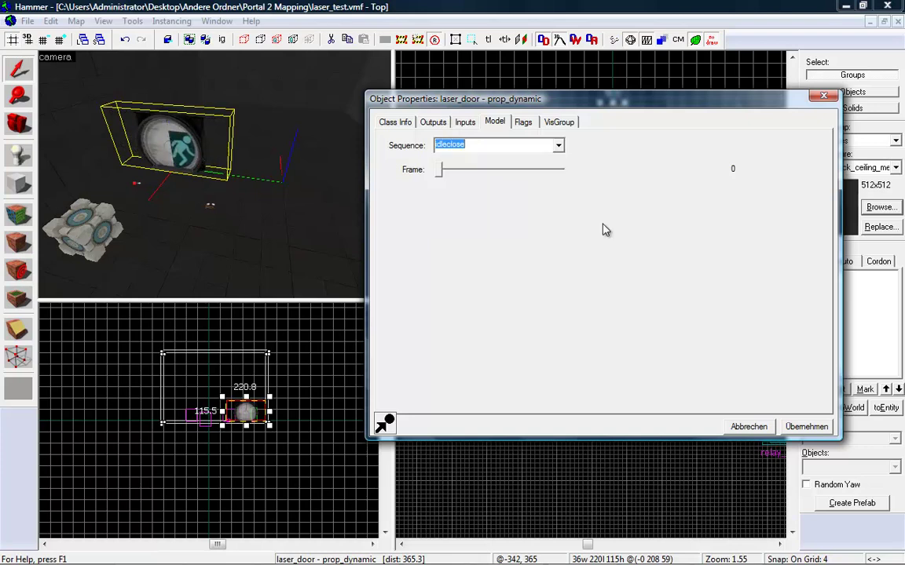
left_click(804, 426)
left_click(823, 95)
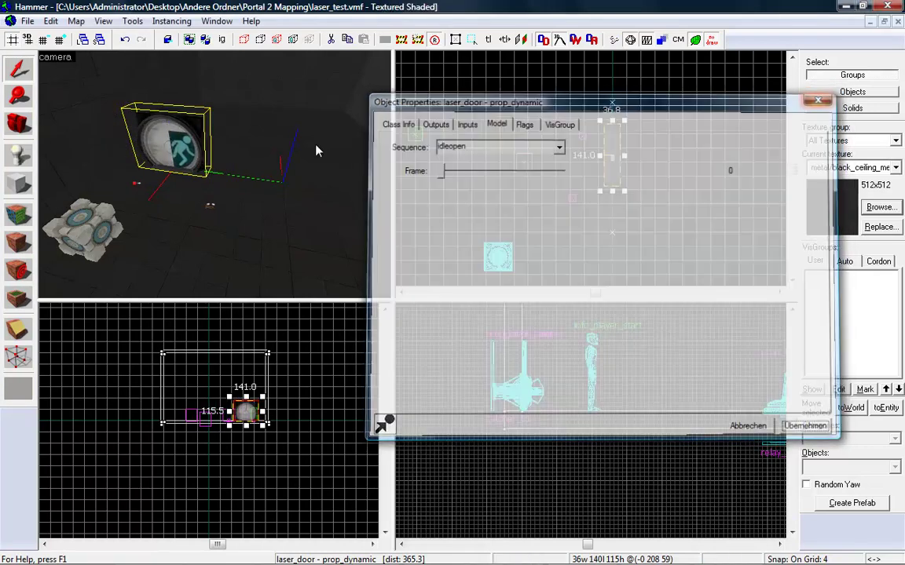
Step: Examine the placement of the laser relay, cube, door and wall-mounted laser elements from several angles in the 3D view
key("z")
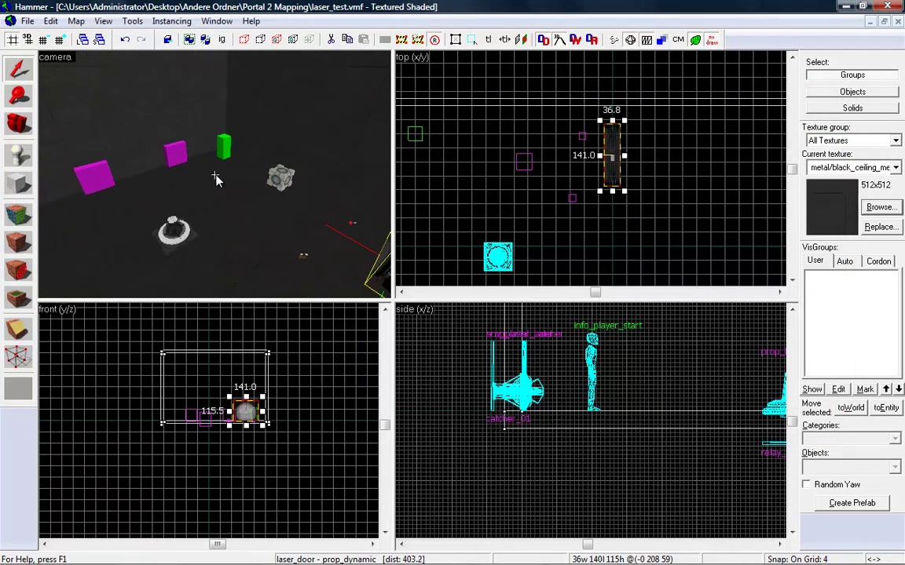
key("w")
key("a")
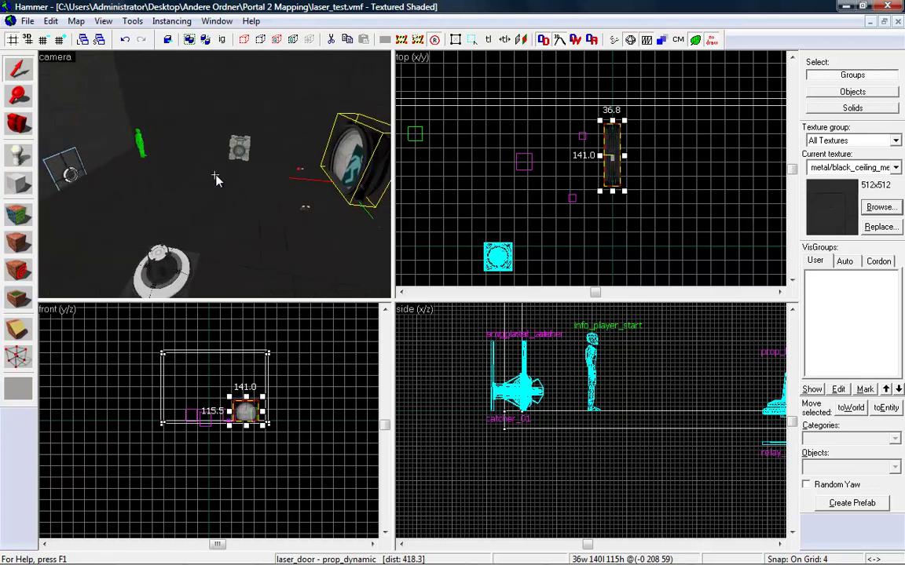
key("d")
key("a")
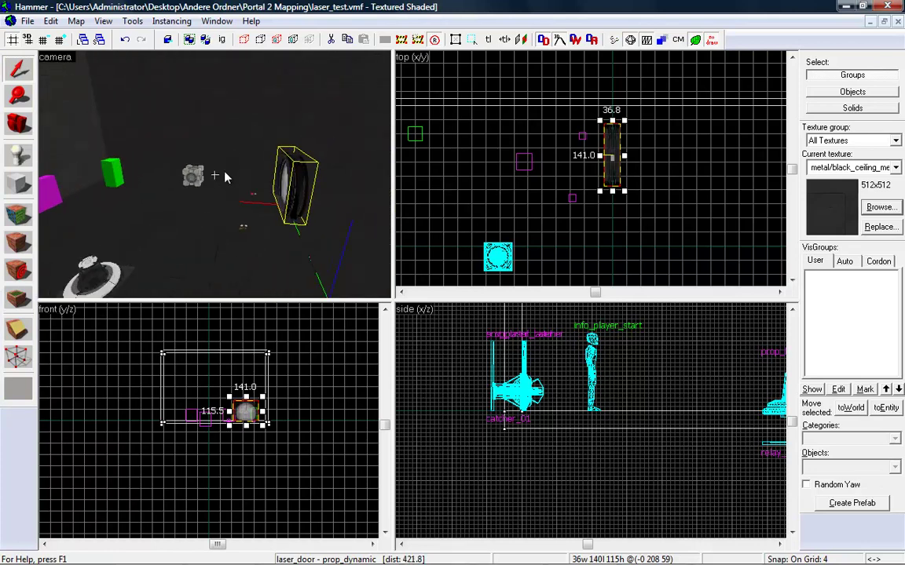
key("w")
key("w")
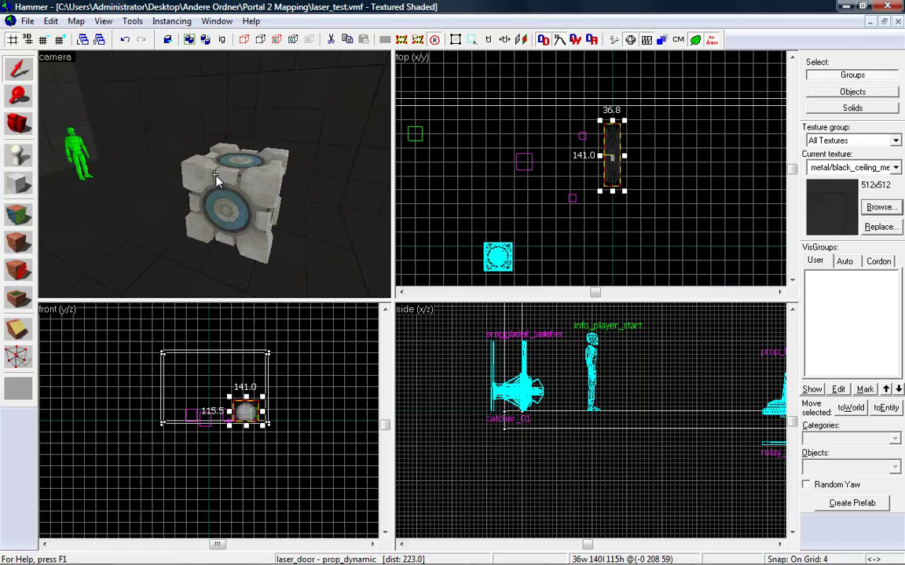
key("s")
key("s")
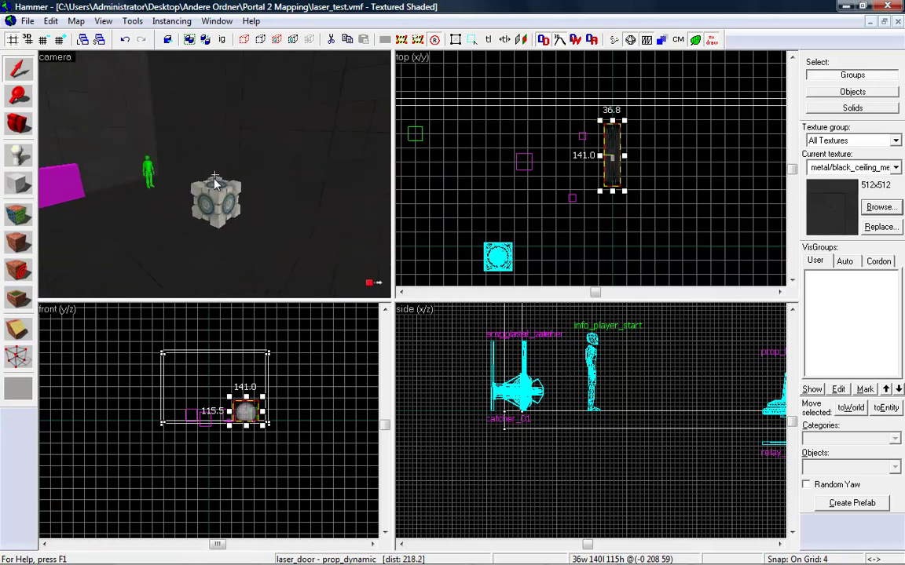
key("a")
key("d")
key("w")
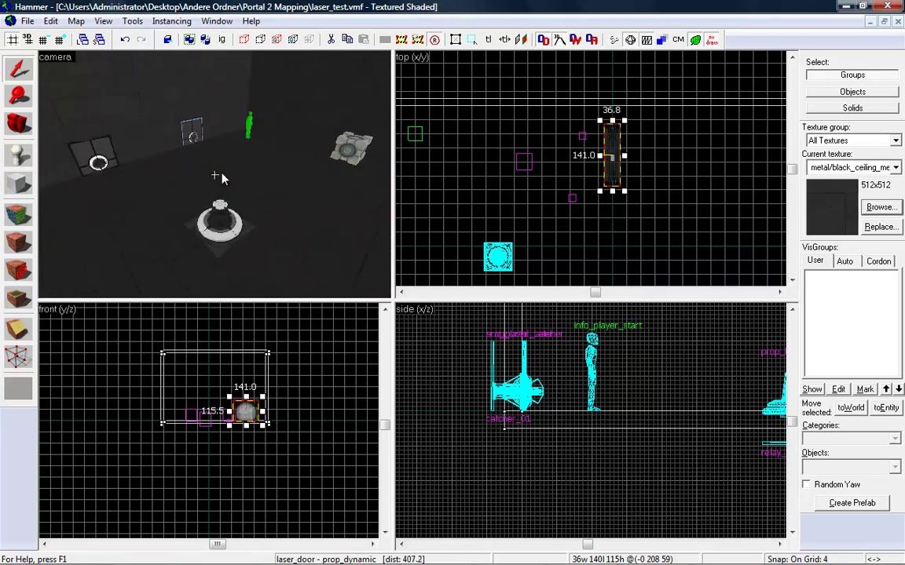
key("w")
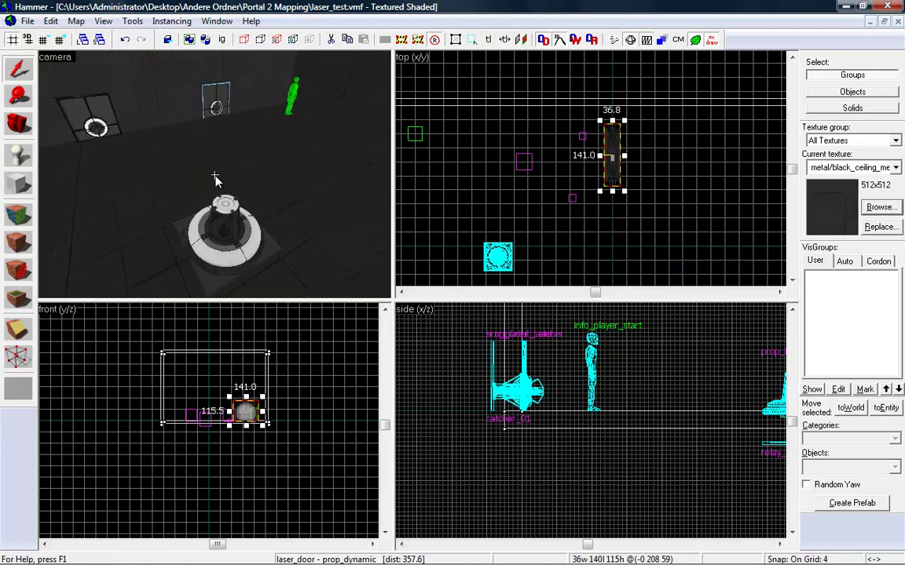
Step: Add an OnPowered output to the laser relay relay_01 that targets counter_01
double_click(216, 179)
left_click(431, 124)
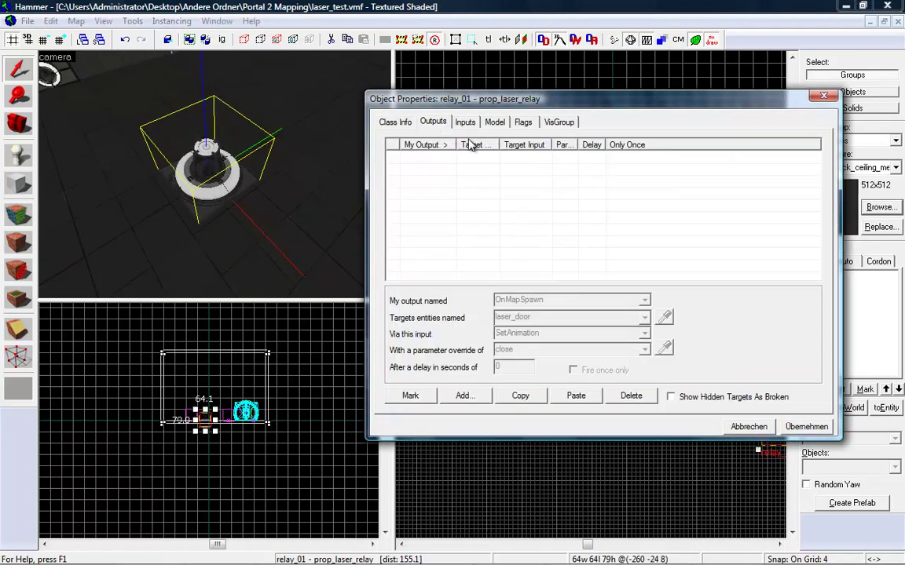
left_click(467, 397)
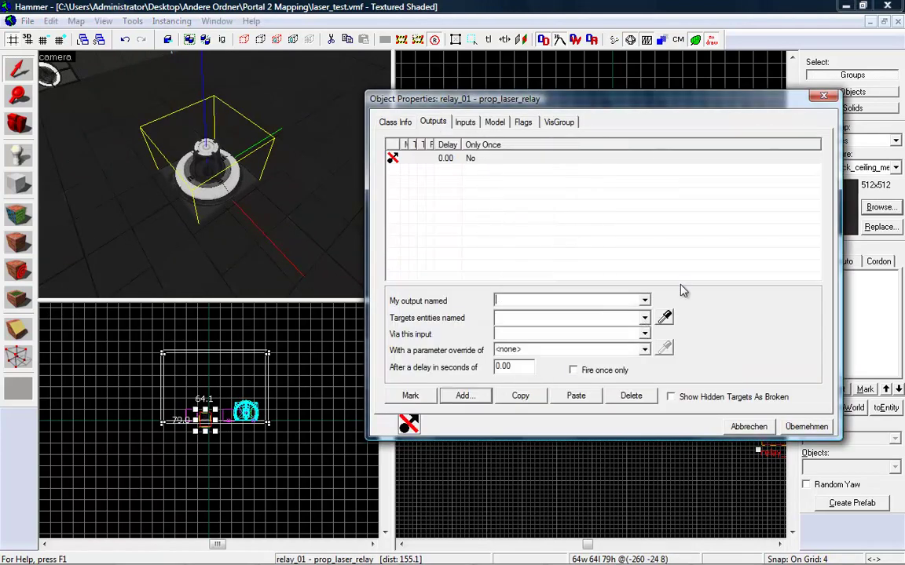
left_click(644, 302)
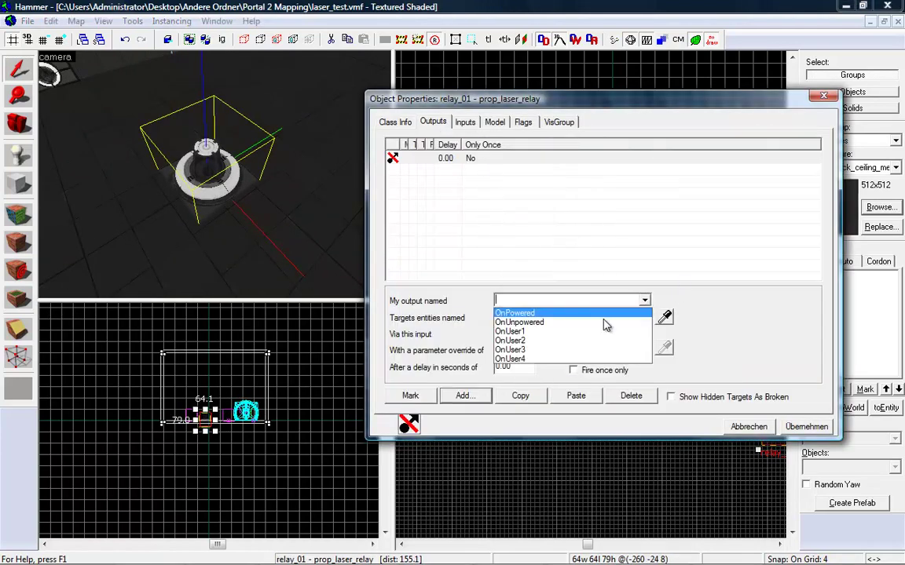
left_click(555, 313)
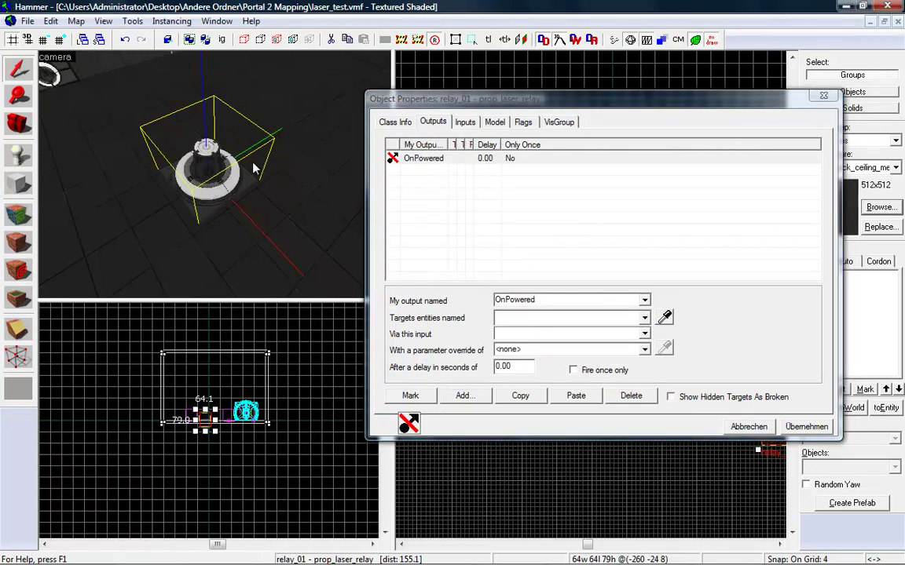
left_click(589, 317)
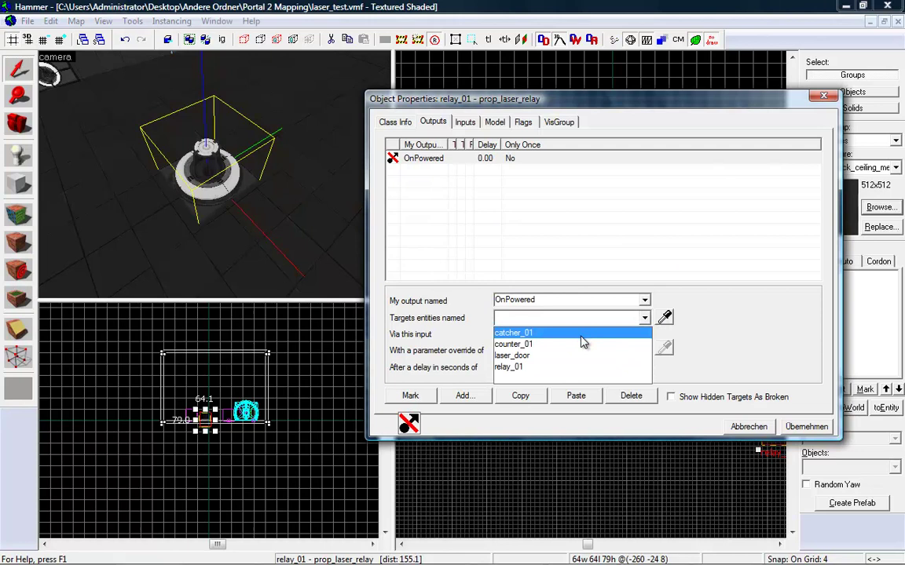
left_click(578, 344)
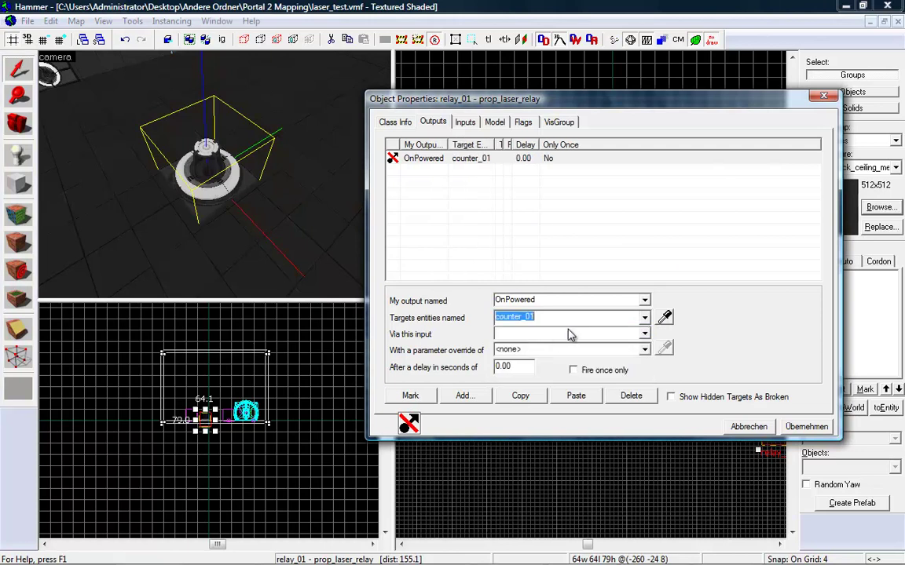
Step: Set the OnPowered output's input to Add with parameter override 1, and apply it
left_click(644, 334)
left_click(524, 347)
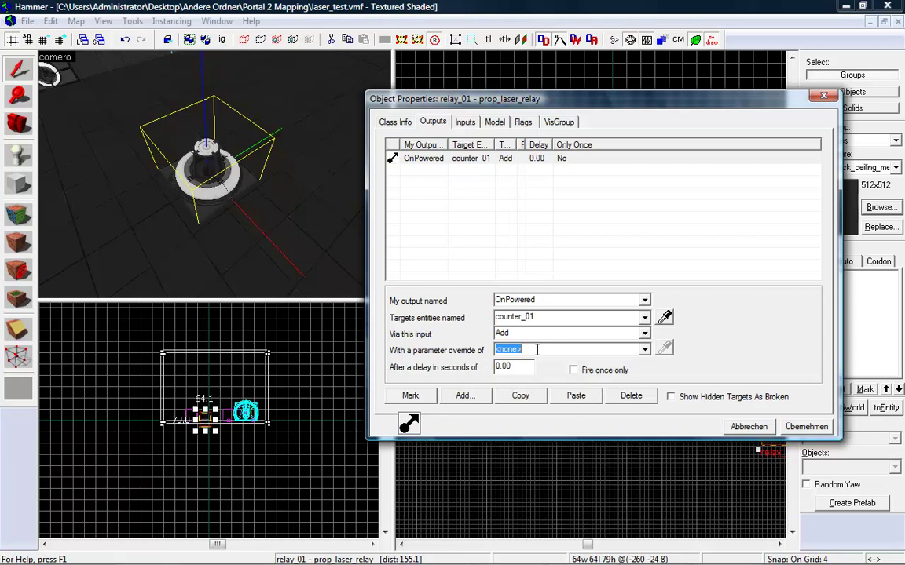
type("1")
left_click(803, 430)
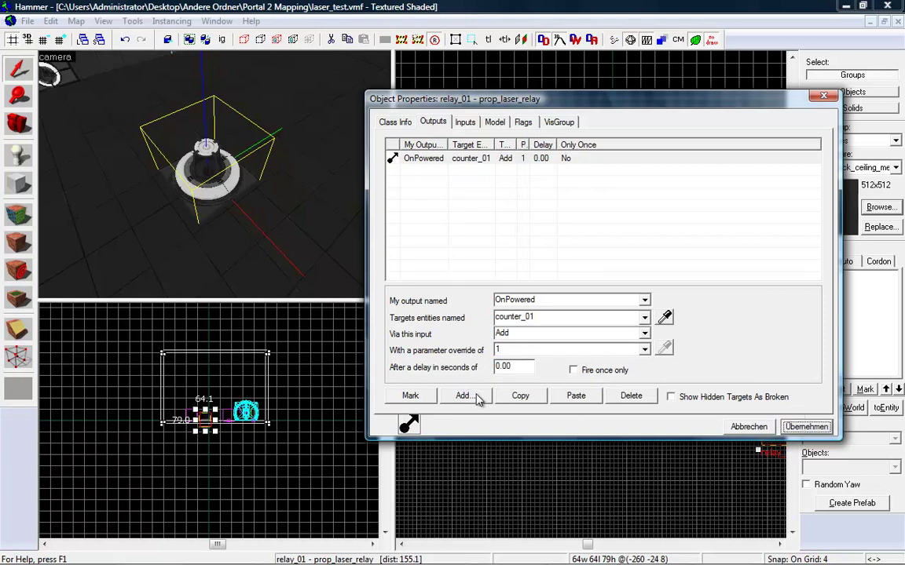
Step: Add an OnUnpowered output to relay_01 that targets counter_01
left_click(466, 396)
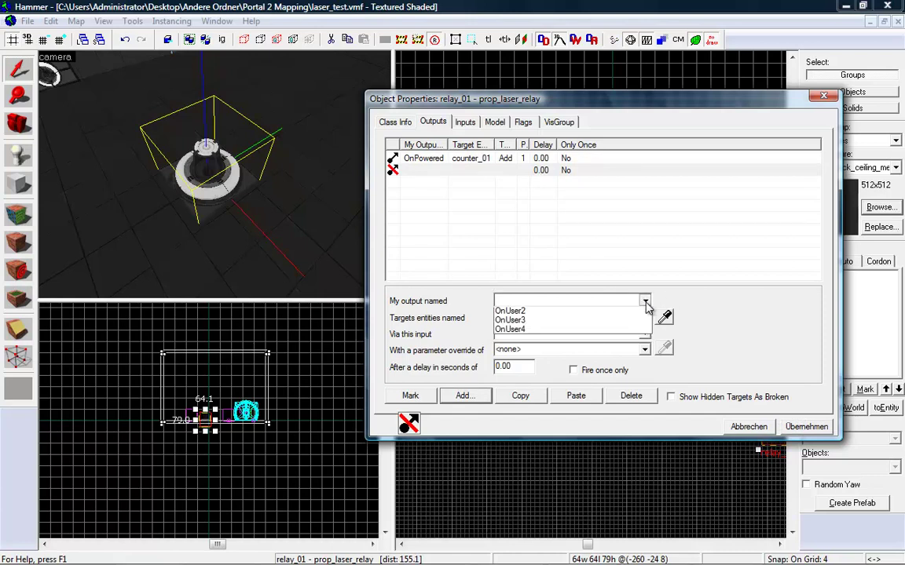
left_click(539, 318)
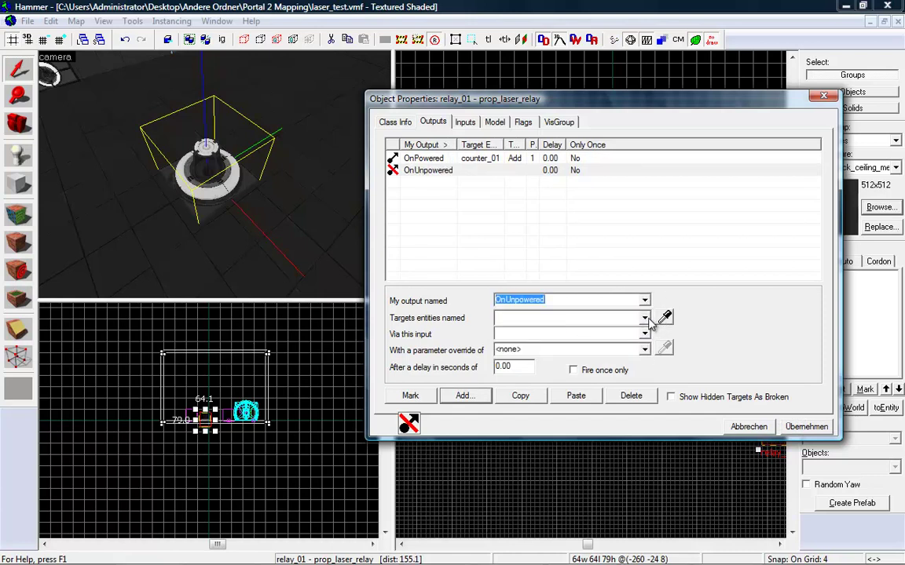
left_click(644, 320)
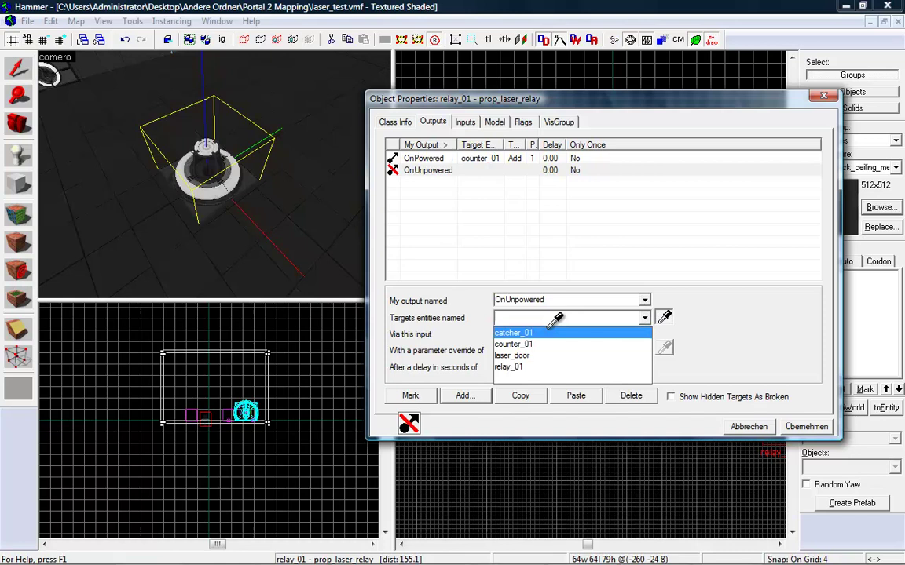
left_click(520, 344)
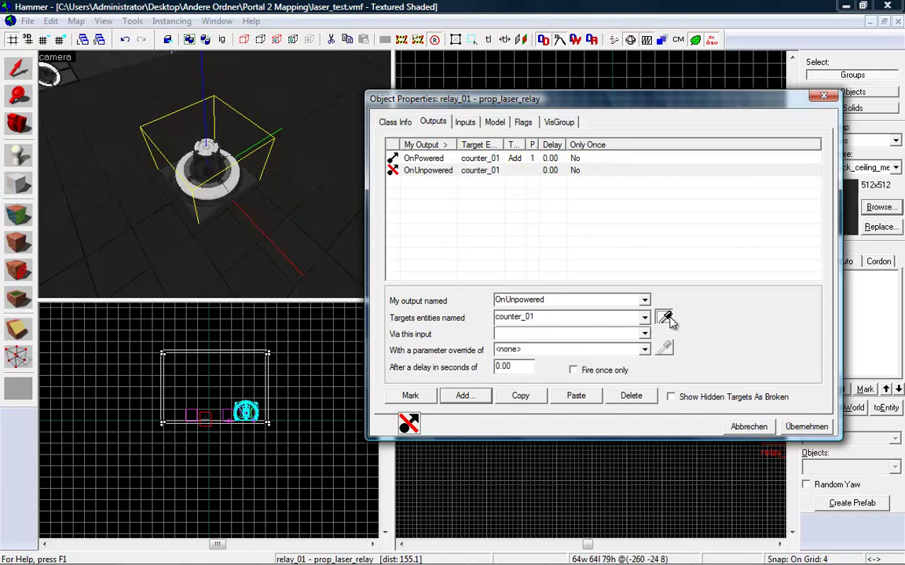
Step: Set the OnUnpowered output's input to Subtract with parameter override 1, and apply it
left_click(644, 335)
scroll(531, 377, "down", 5)
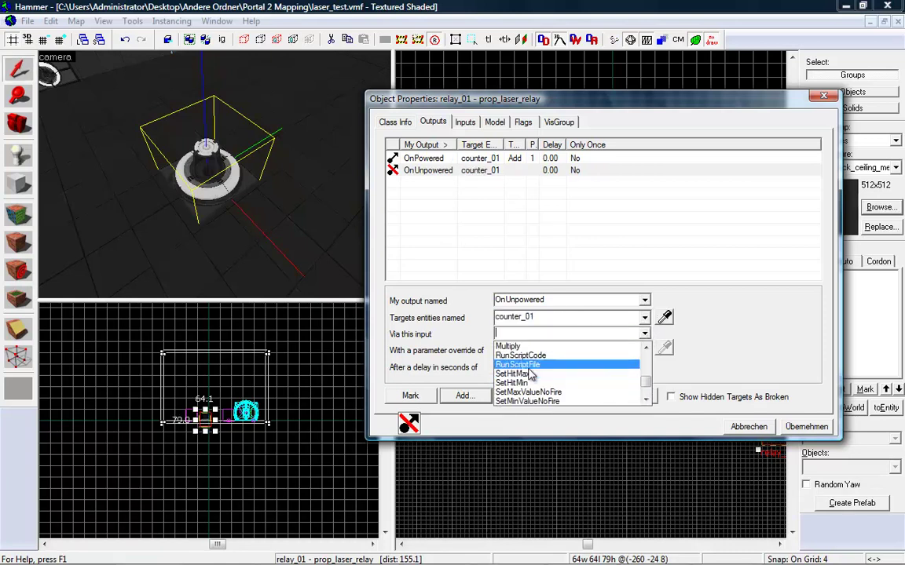
scroll(527, 385, "down", 3)
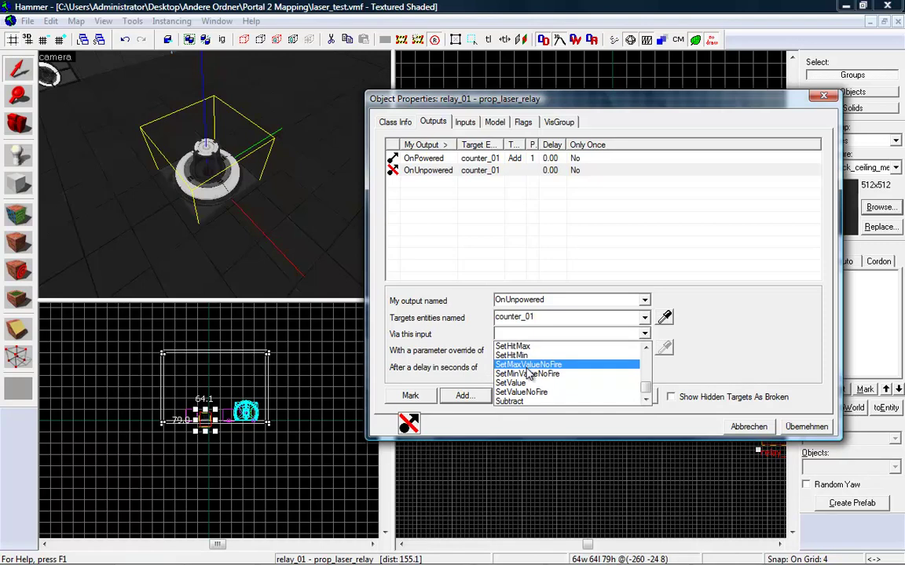
left_click(523, 402)
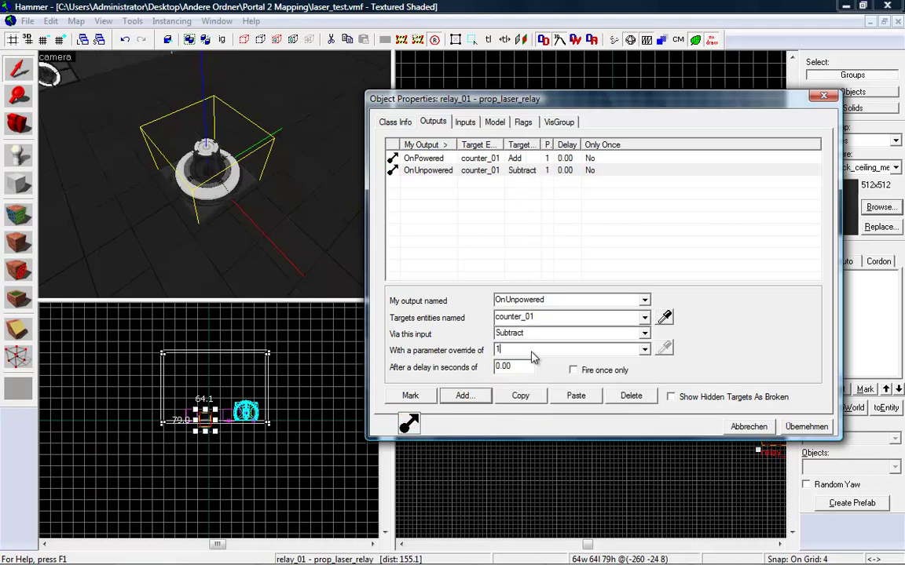
left_click(805, 426)
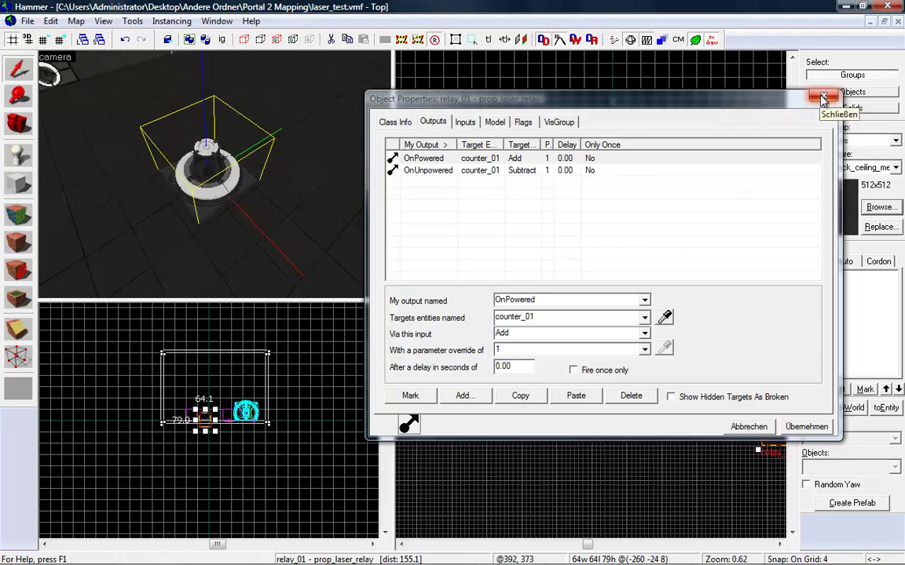
Step: Copy relay_01's OnPowered and OnUnpowered outputs to the laser catcher catcher_01, and apply them
left_click(499, 174)
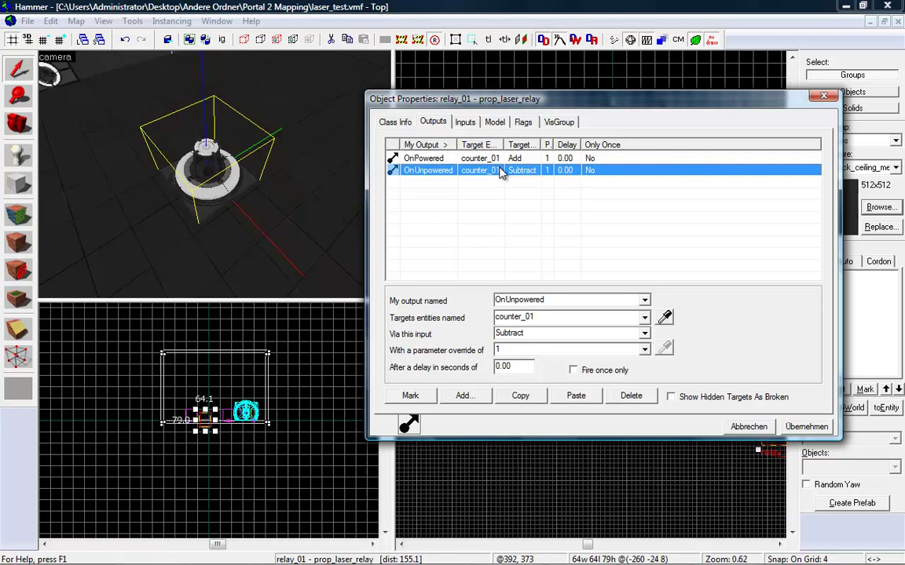
left_click(498, 159, "ctrl")
left_click(521, 396)
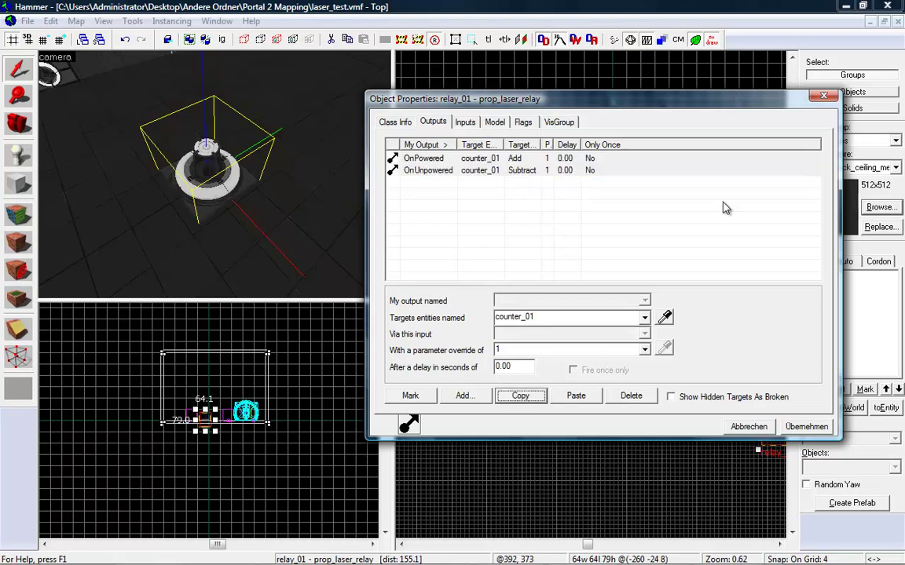
key("z")
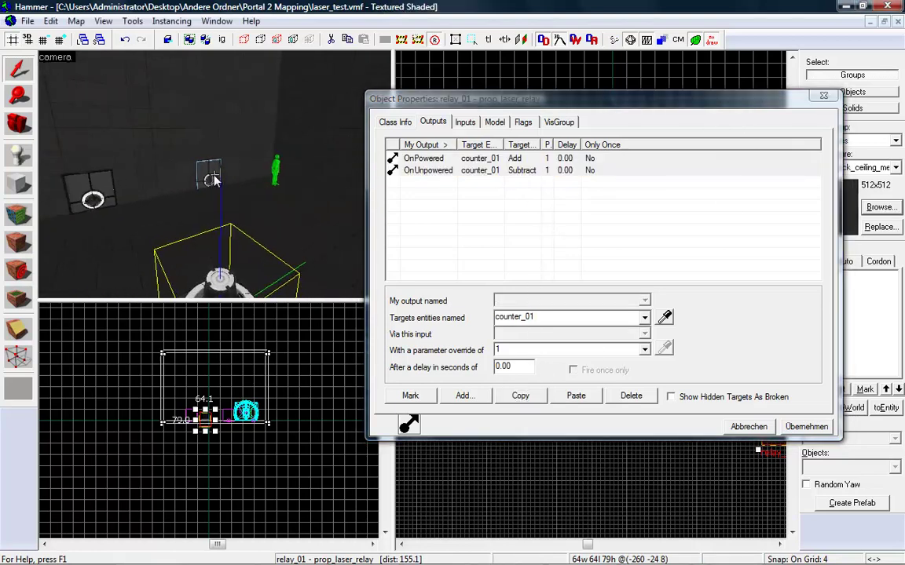
left_click(215, 175)
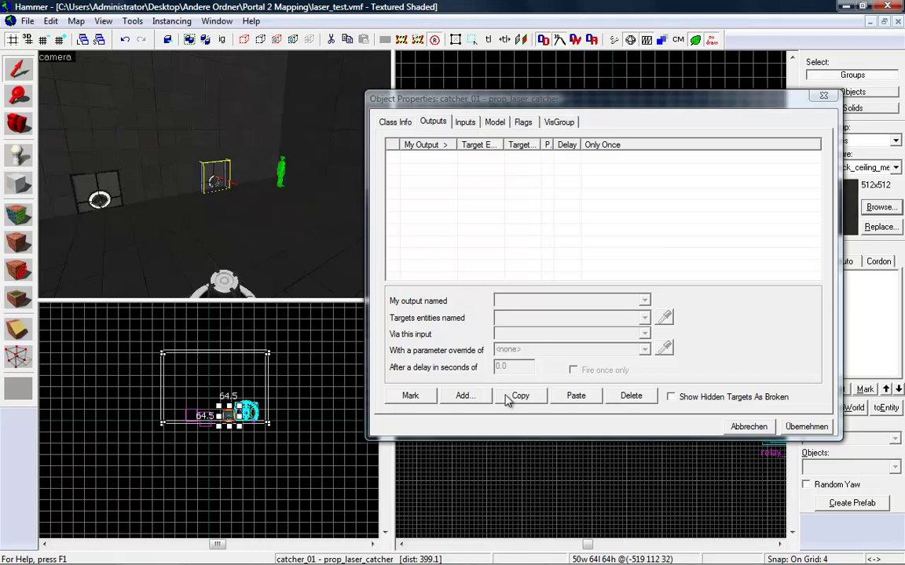
left_click(574, 399)
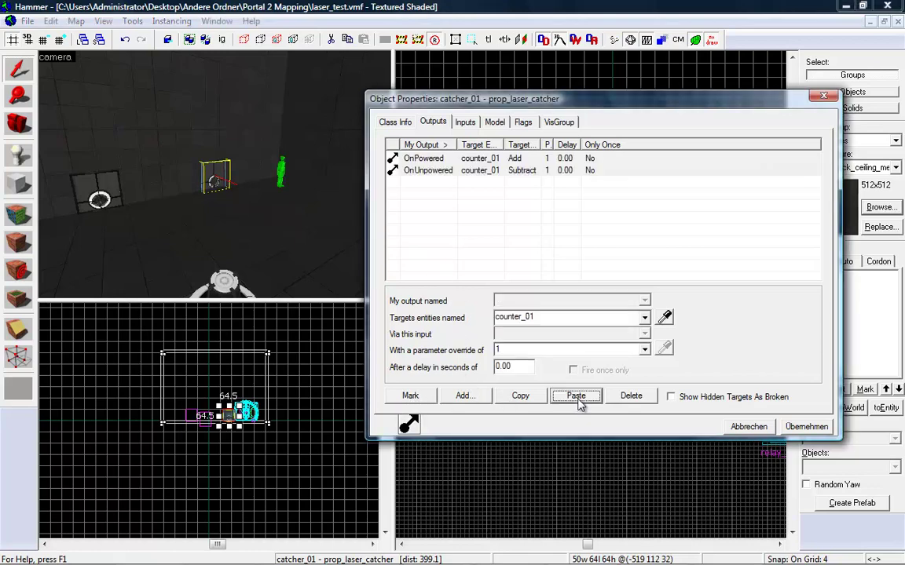
left_click(807, 428)
left_click(826, 98)
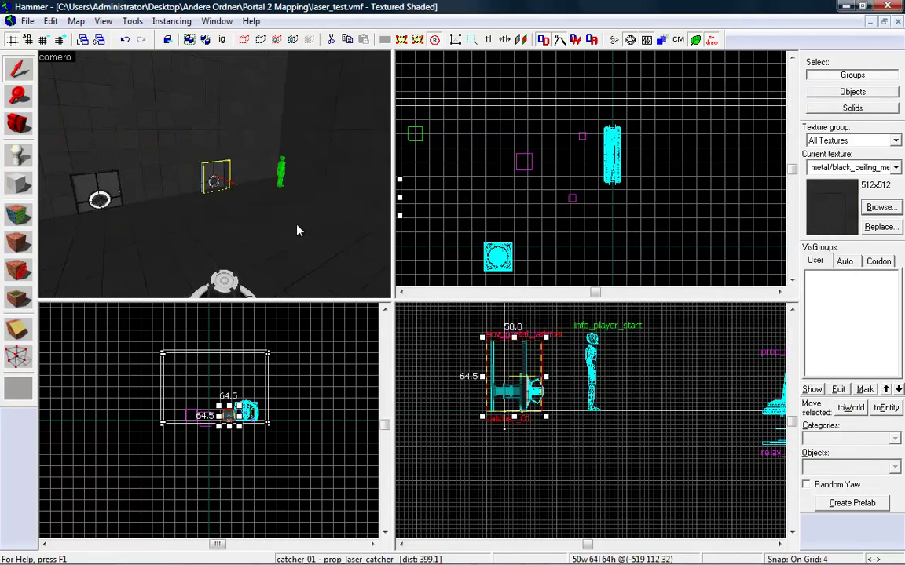
Step: Examine the weighted cube, door and math_counter placement from several angles in the 3D view
key("z")
key("w")
key("s")
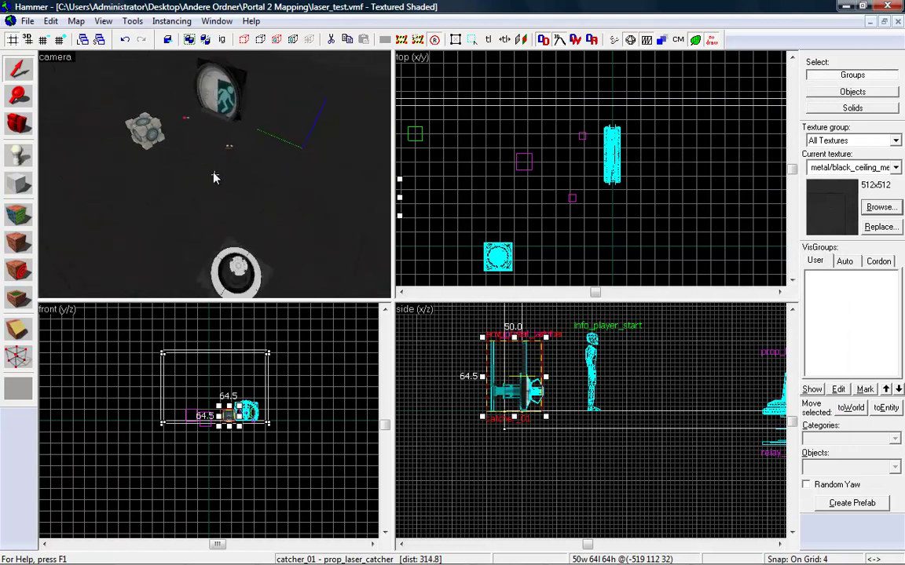
left_click_drag(215, 179, 223, 159)
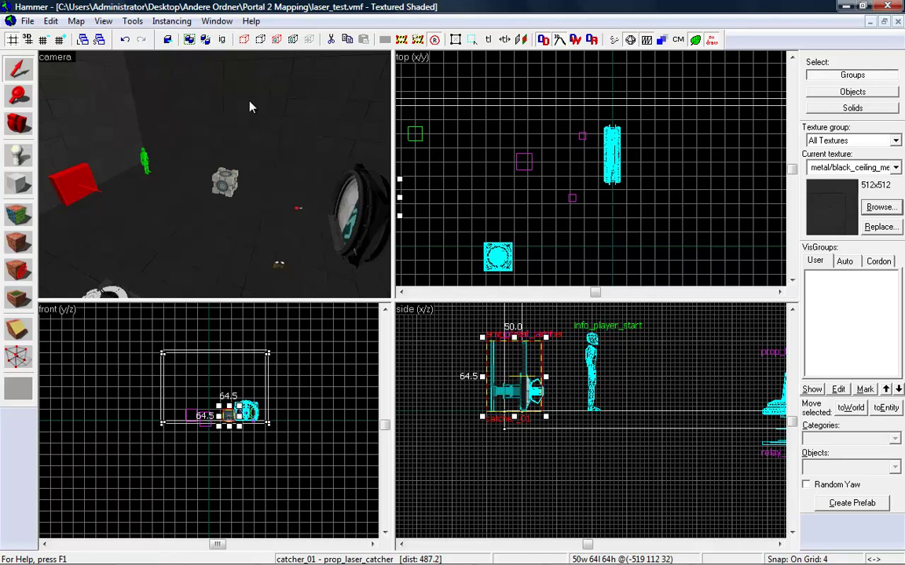
key("Escape")
left_click(236, 175)
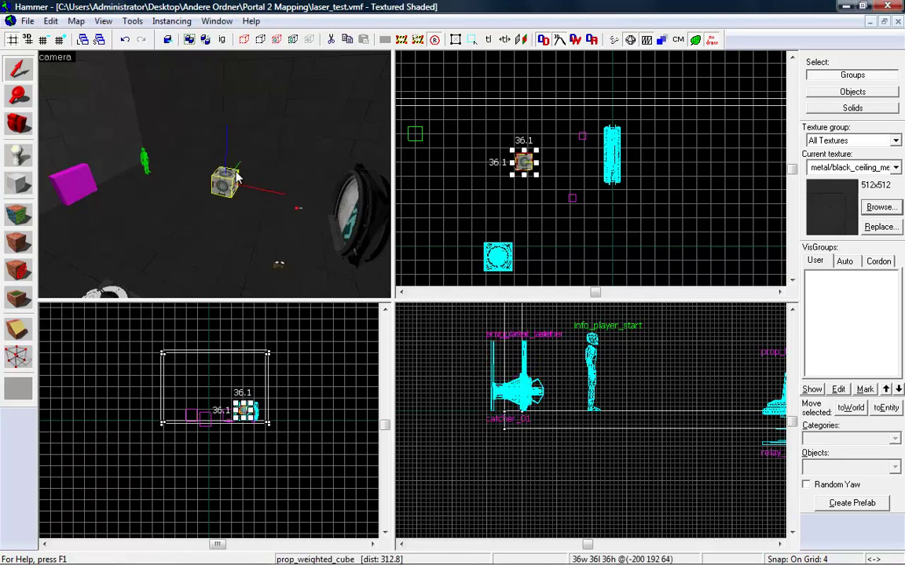
key("z")
key("w")
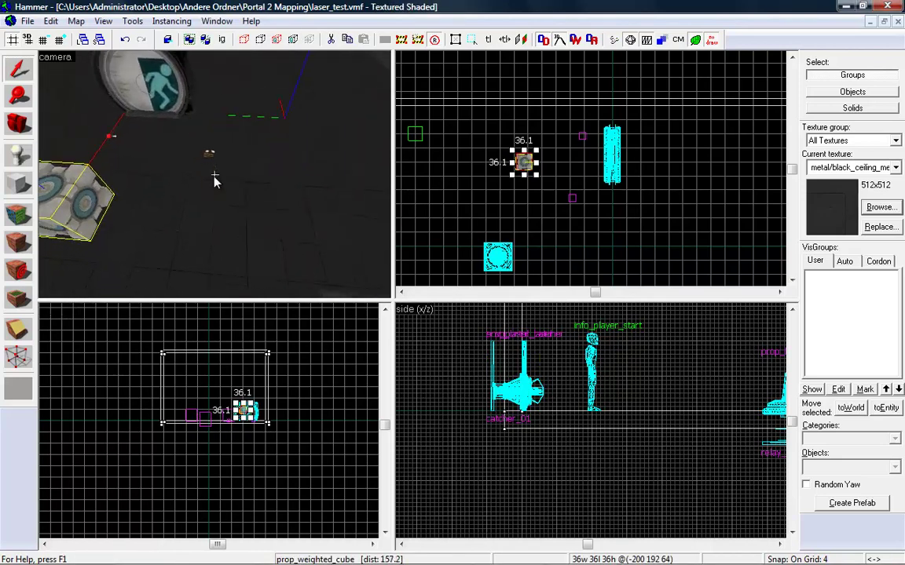
Step: Add an OnChangedFromMax output to the math_counter counter_01 that targets laser_door
left_click(218, 176)
key("alt+Return")
left_click(432, 123)
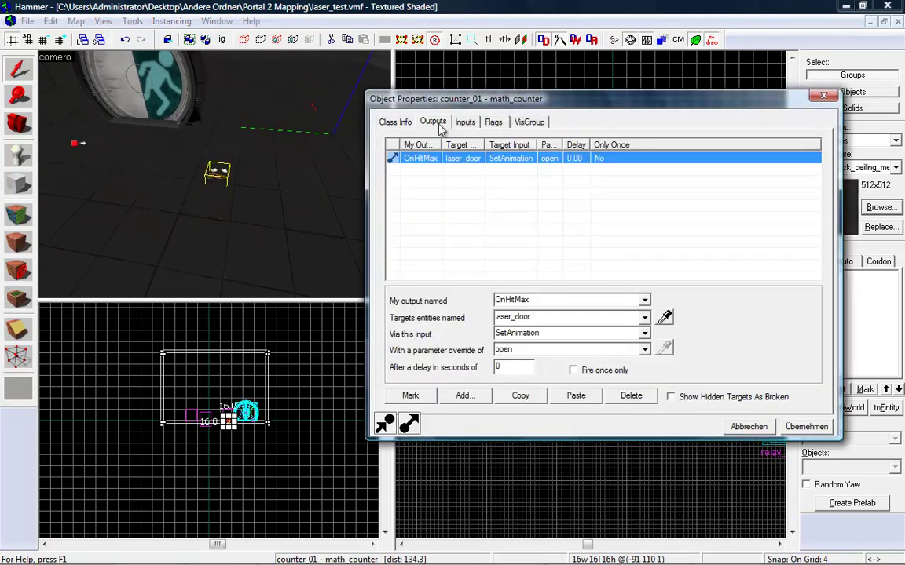
left_click(606, 195)
left_click(464, 396)
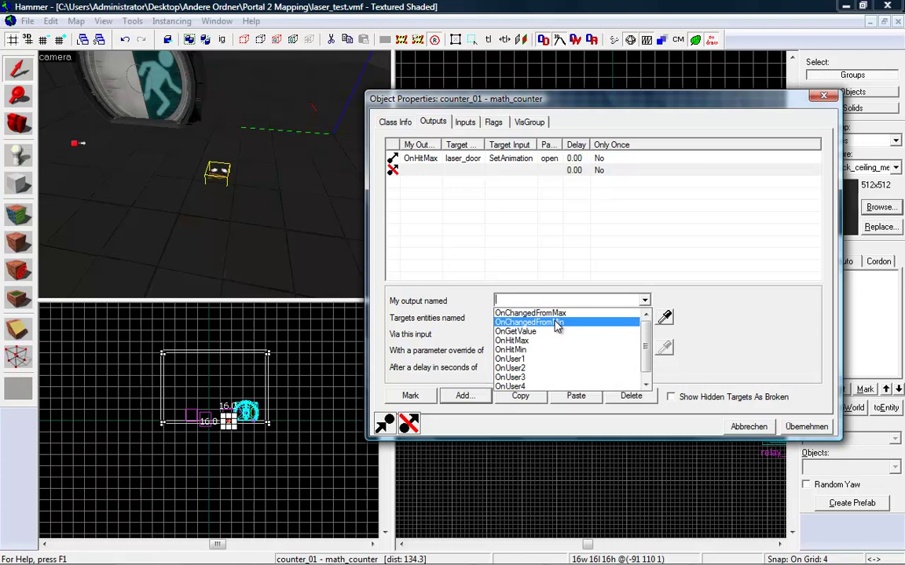
left_click(549, 313)
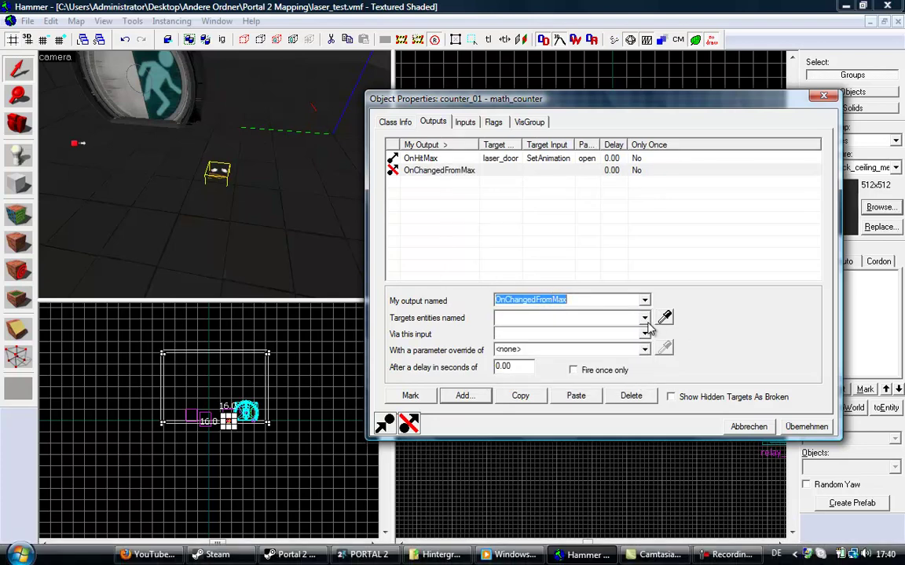
left_click(165, 89)
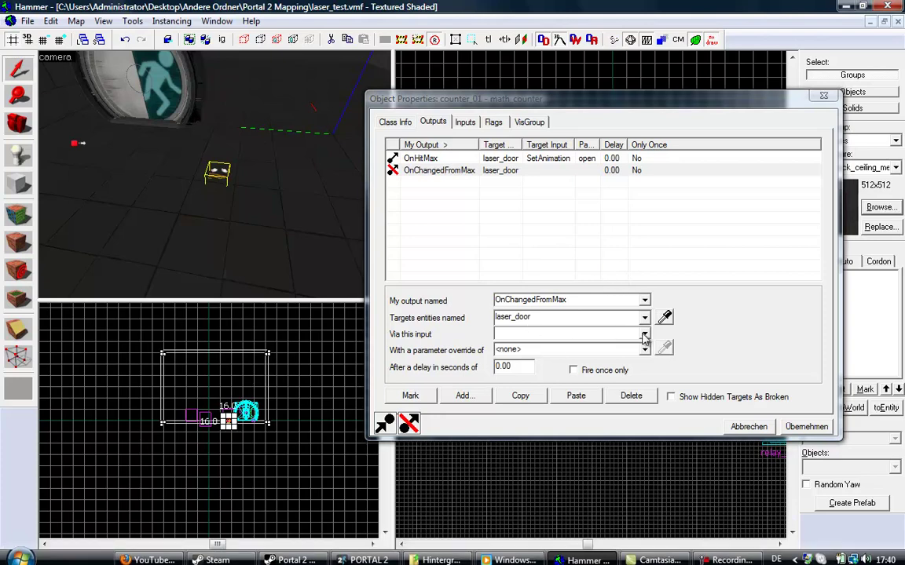
left_click(553, 160)
left_click(508, 171)
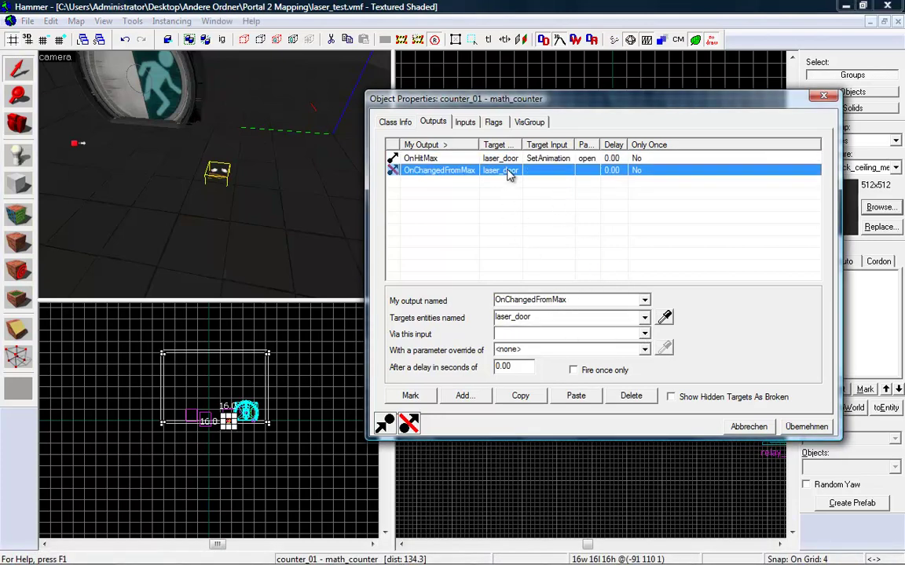
Step: Set the OnChangedFromMax output's input to SetAnimation with parameter override close, and apply it
left_click(547, 324)
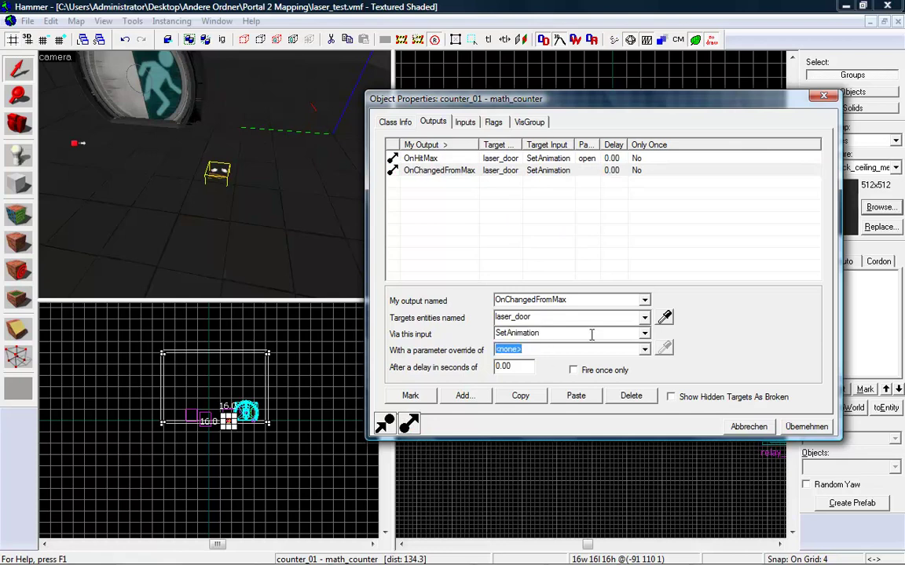
type("close")
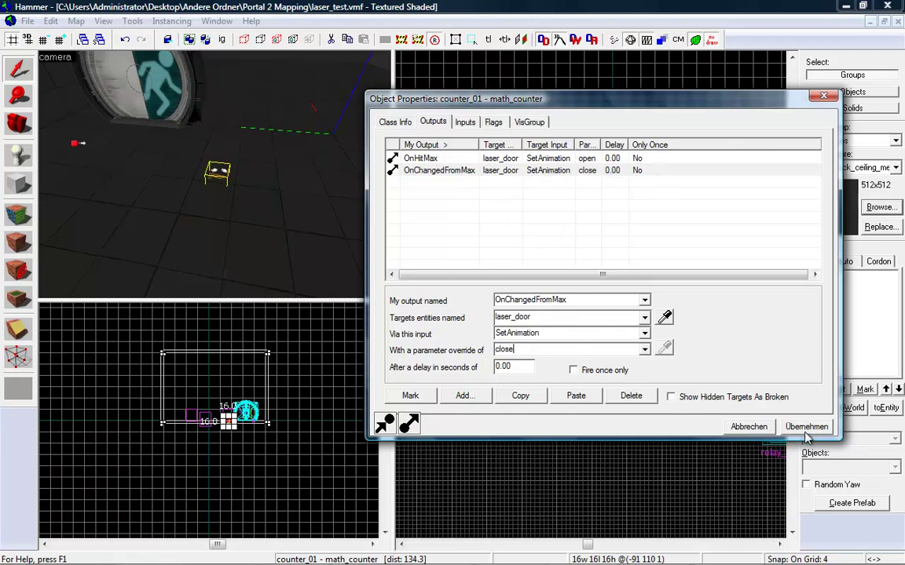
left_click(805, 430)
left_click(823, 96)
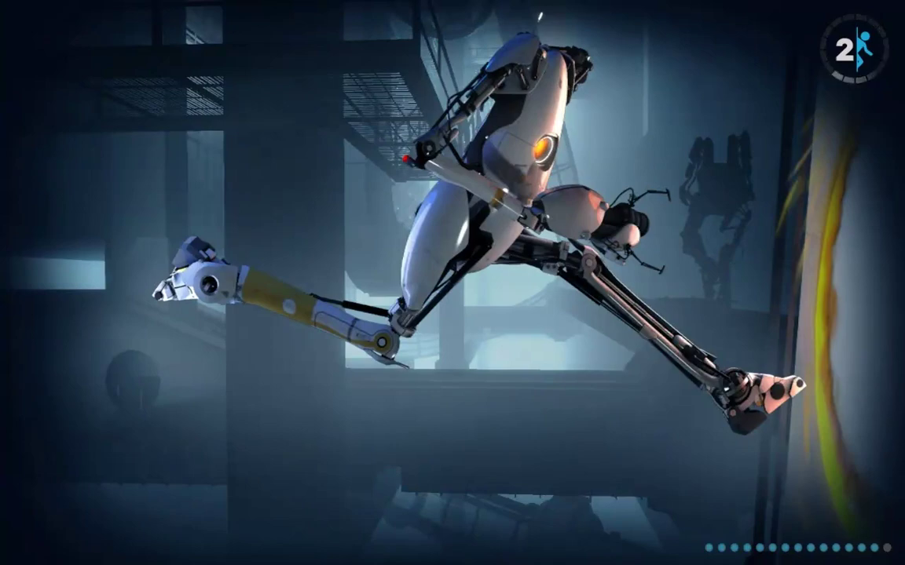
key("w")
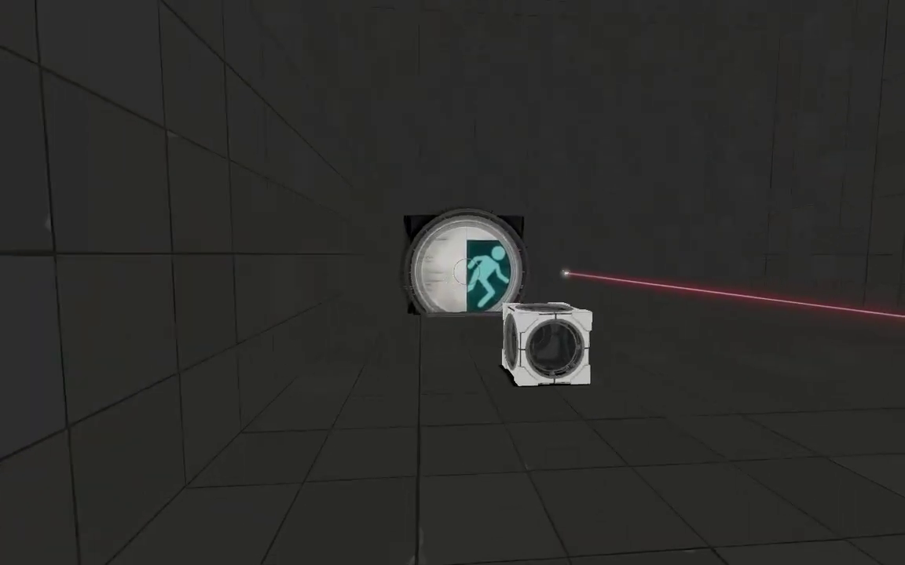
key("e")
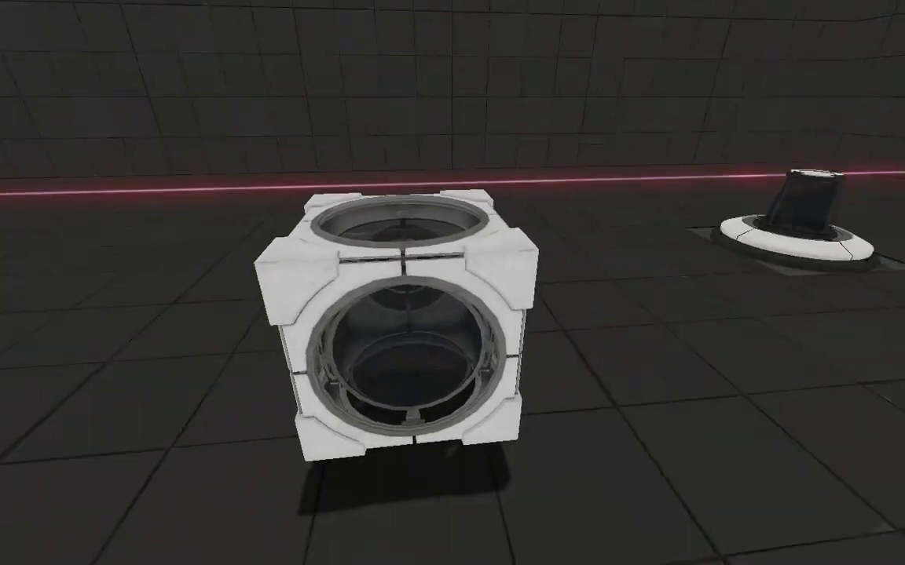
key("a")
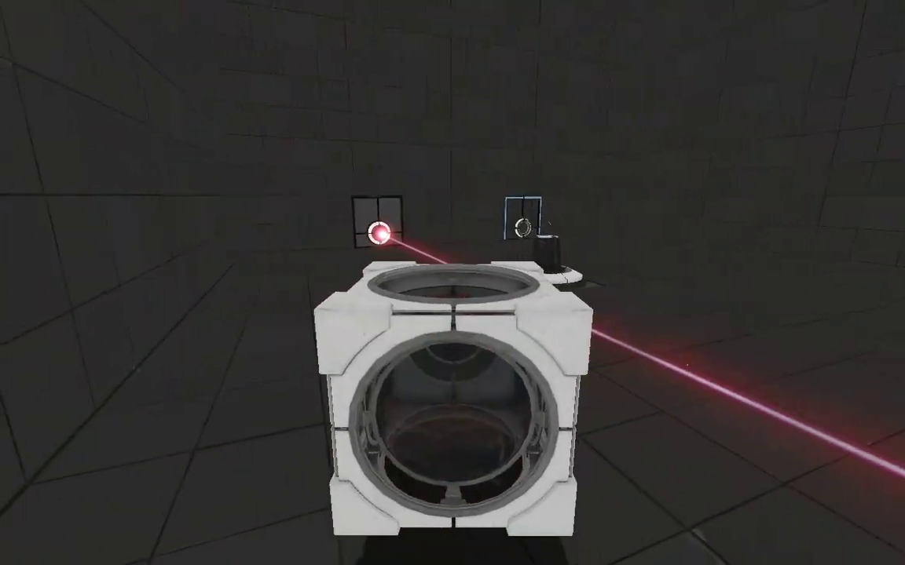
key("e")
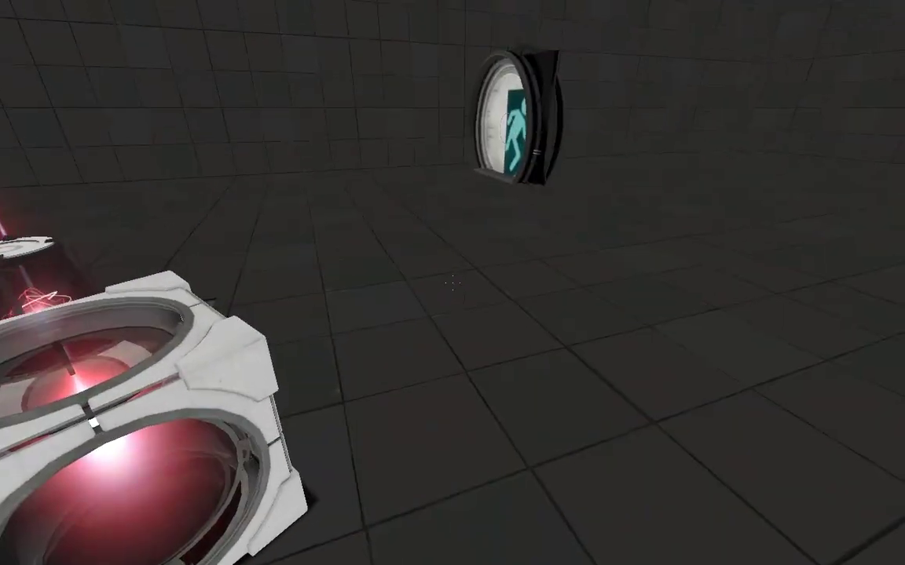
key("s")
key("w")
key("e")
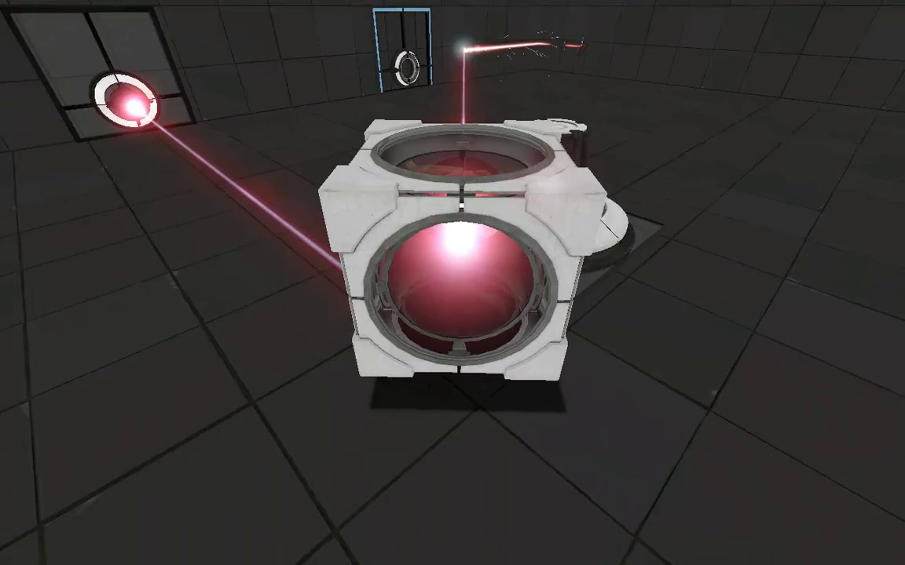
key("e")
key("e")
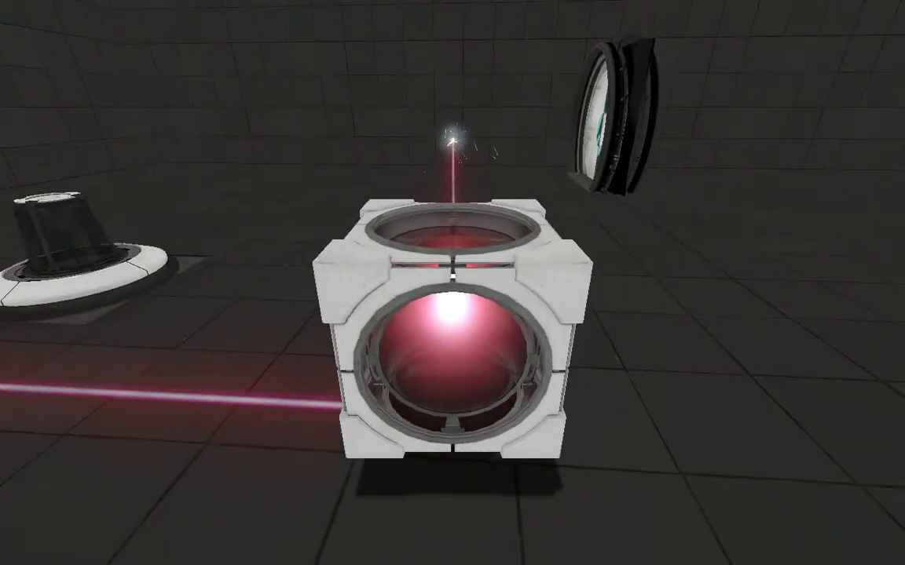
key("w")
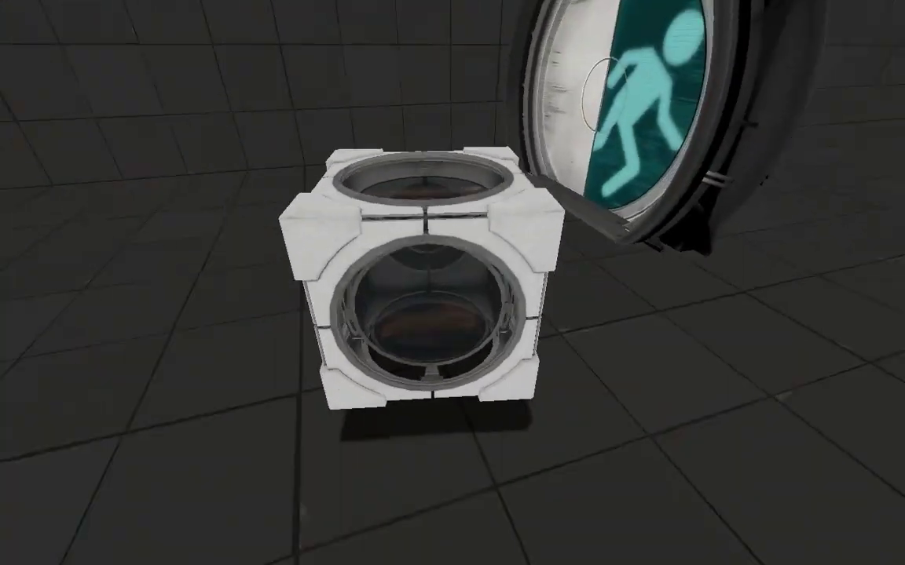
key("w")
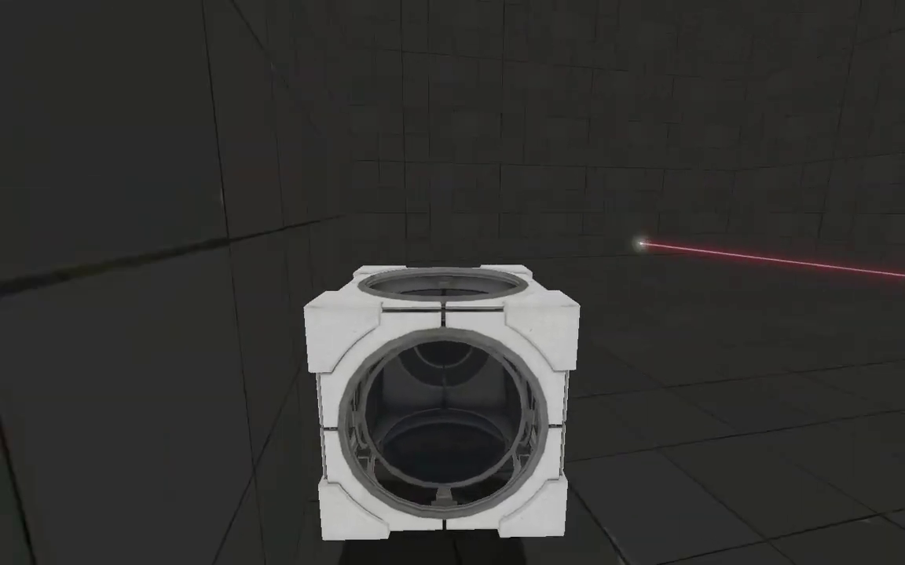
key("a")
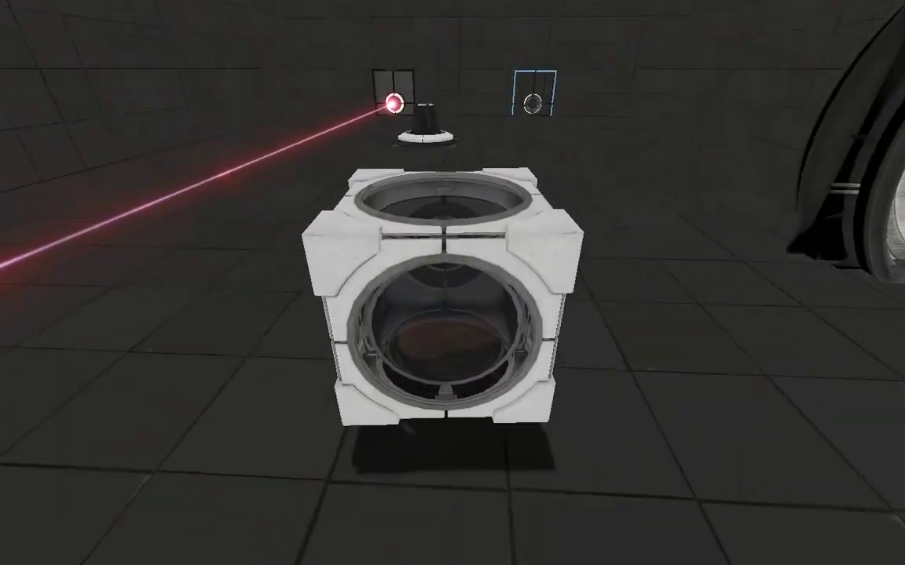
key("w")
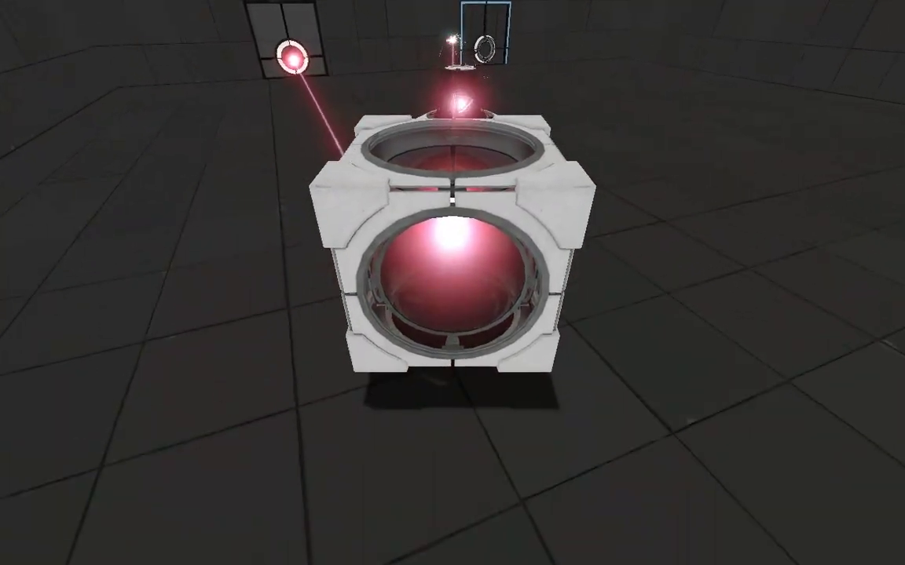
key("w")
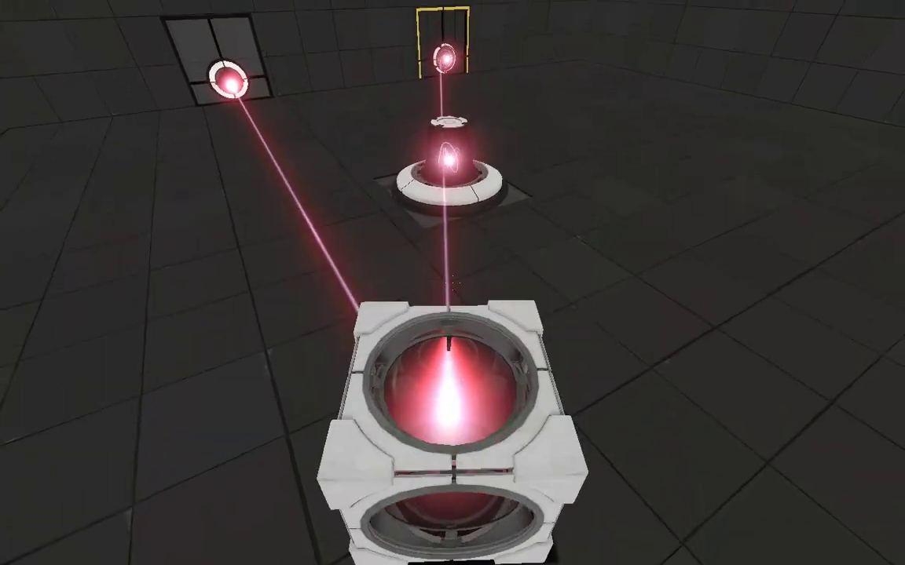
key("e")
key("s")
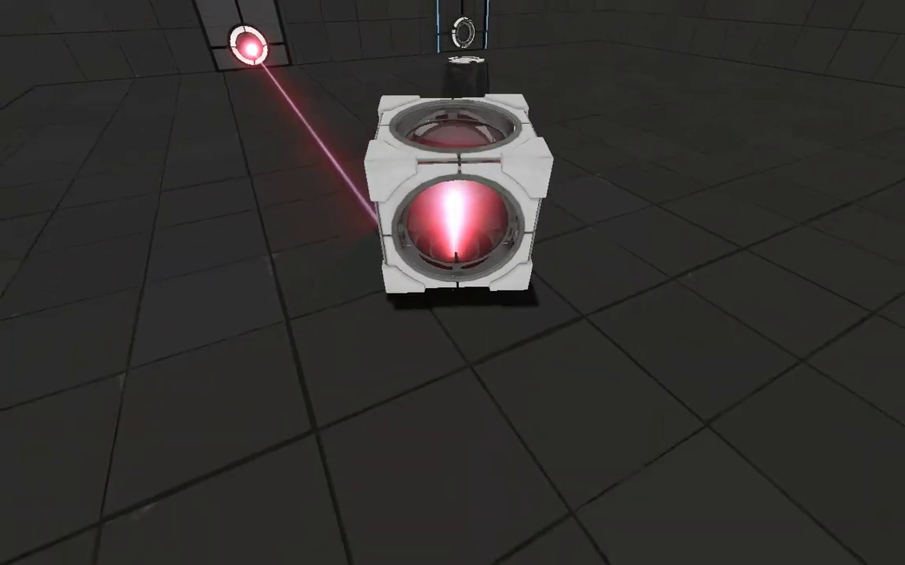
key("w")
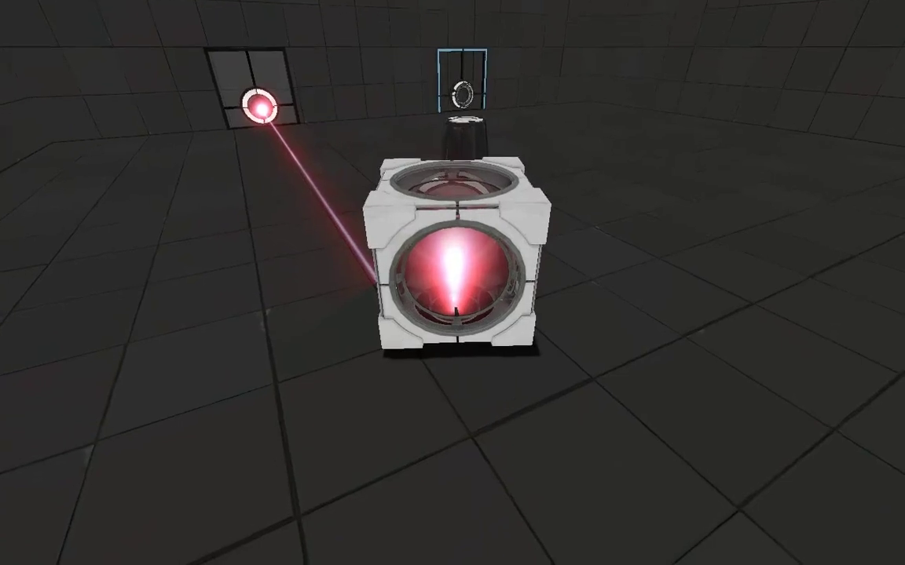
key("s")
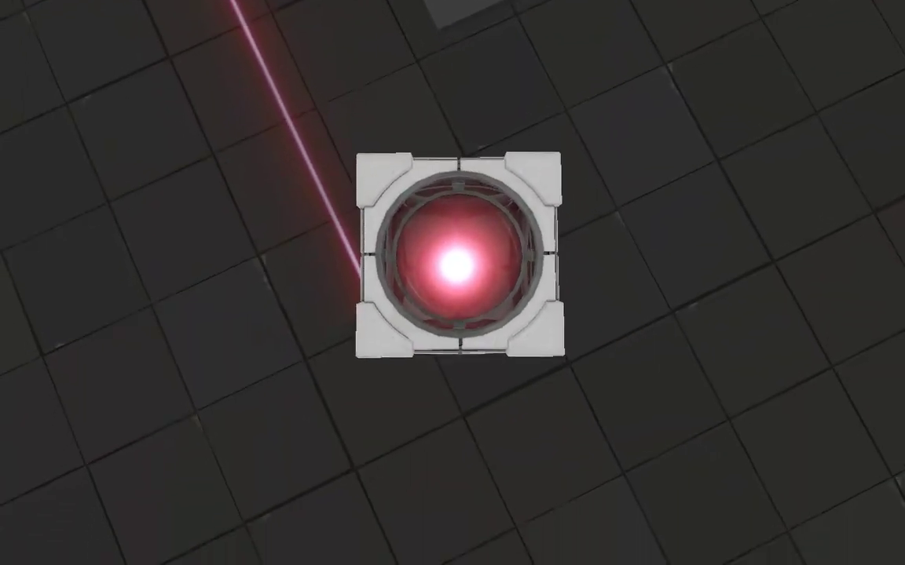
key("e")
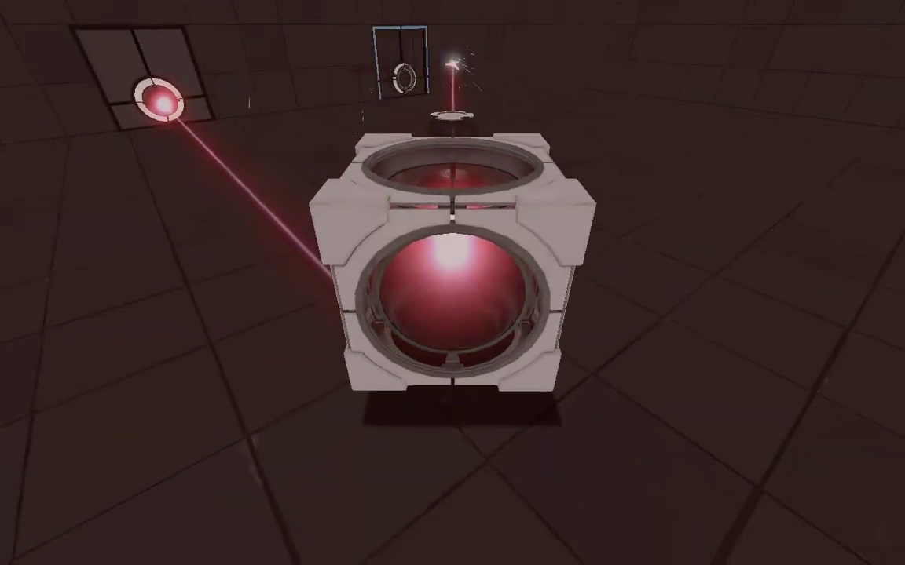
key("d")
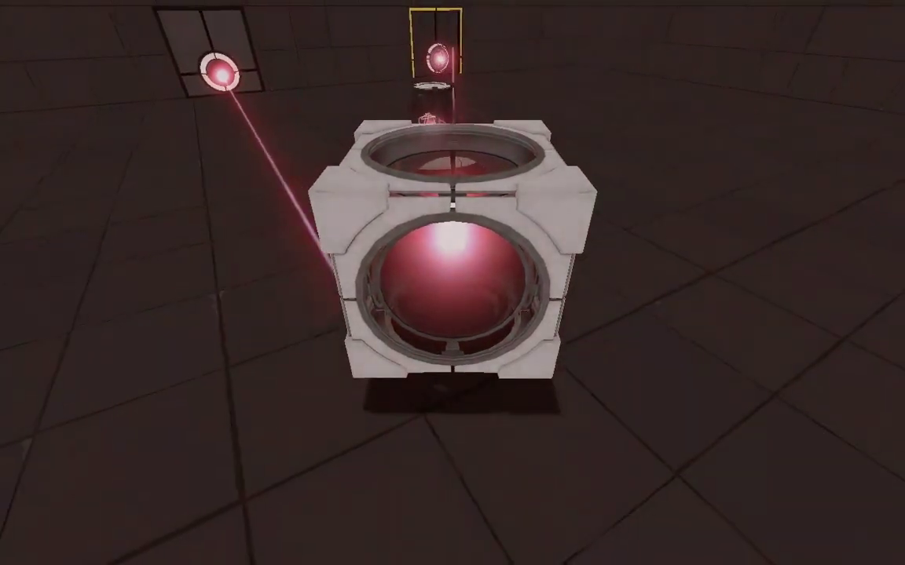
key("e")
key("d")
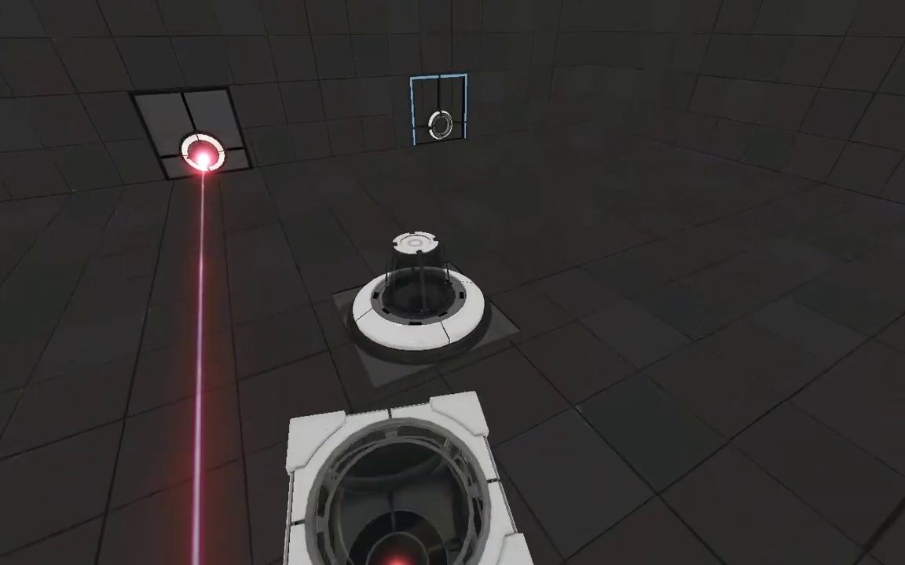
key("d")
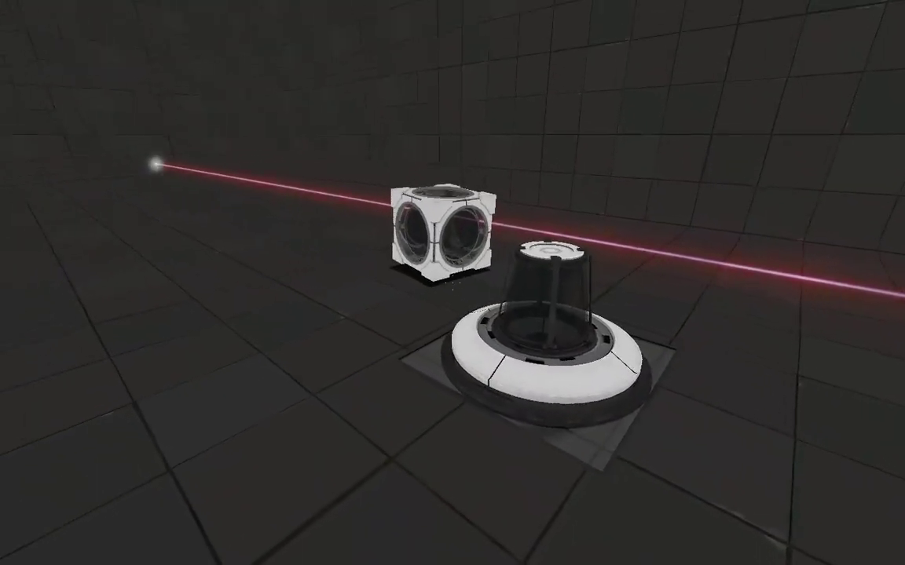